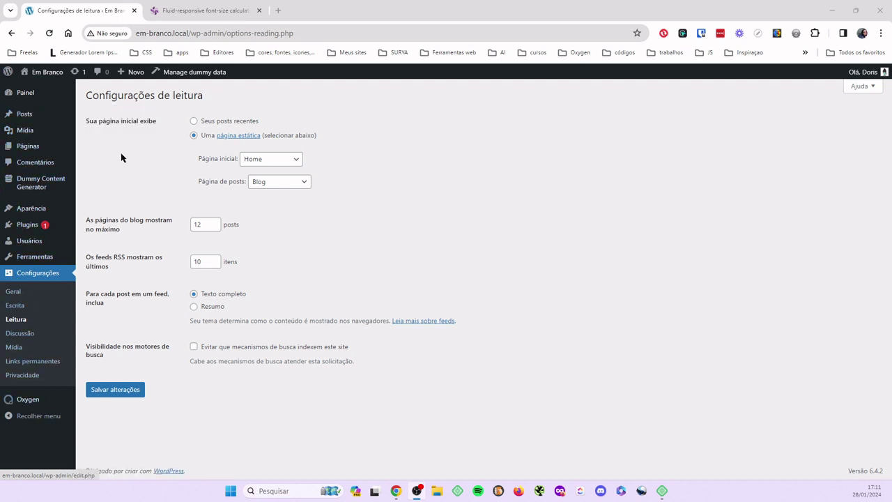
Save the reading settings and open the "portada do blog" template from the Oxygen templates list
mouse_move(49, 228)
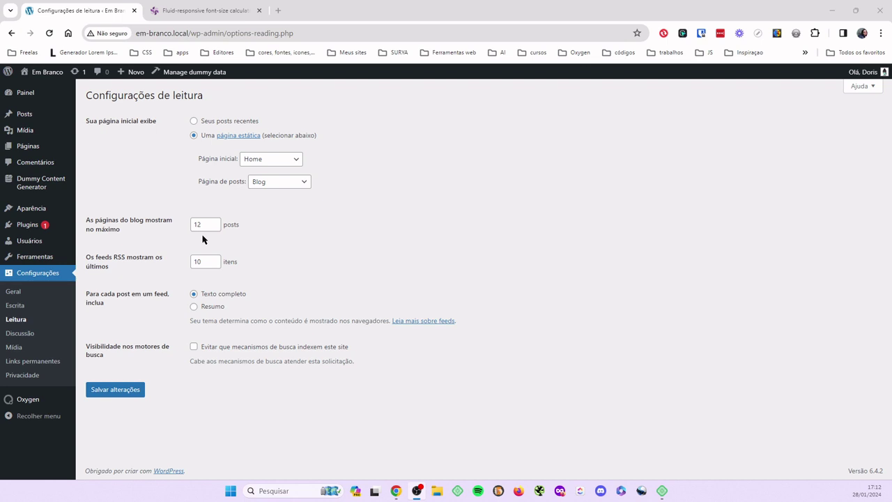
click(121, 395)
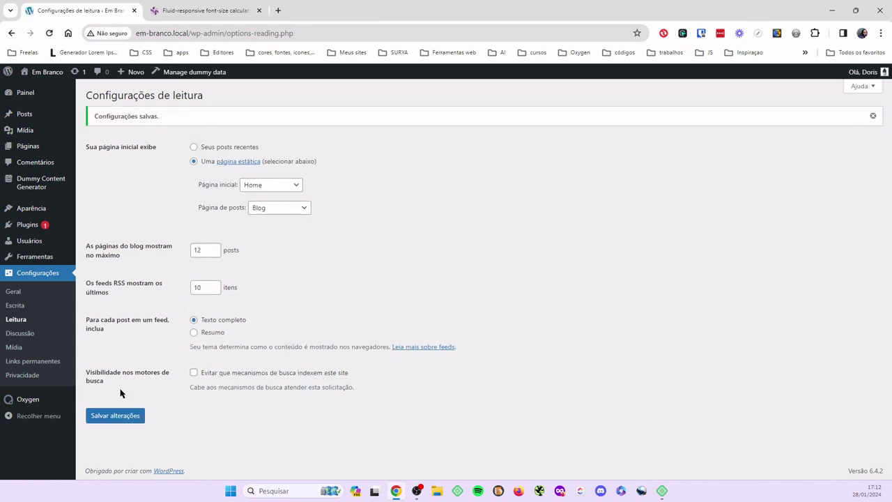
mouse_move(20, 403)
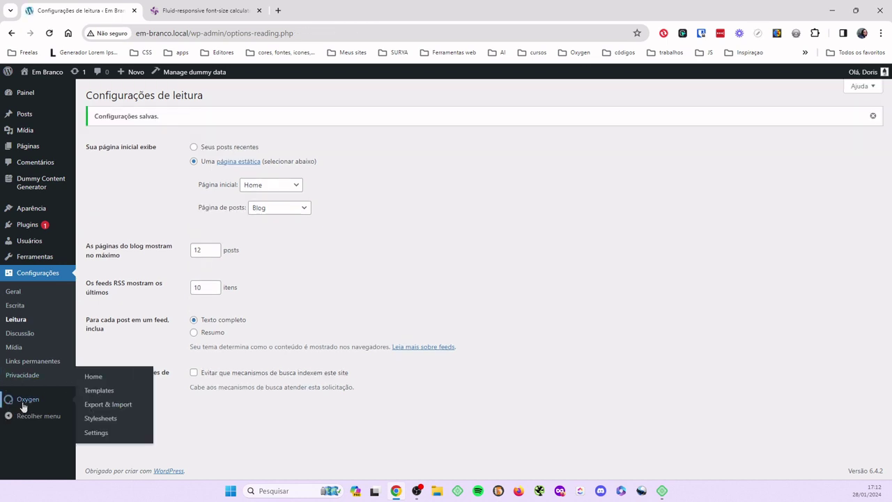
click(103, 396)
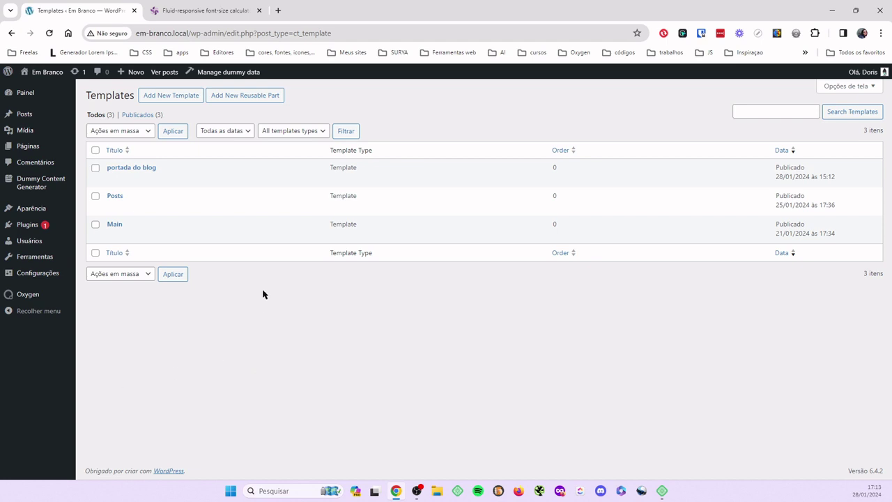
mouse_move(104, 167)
click(115, 180)
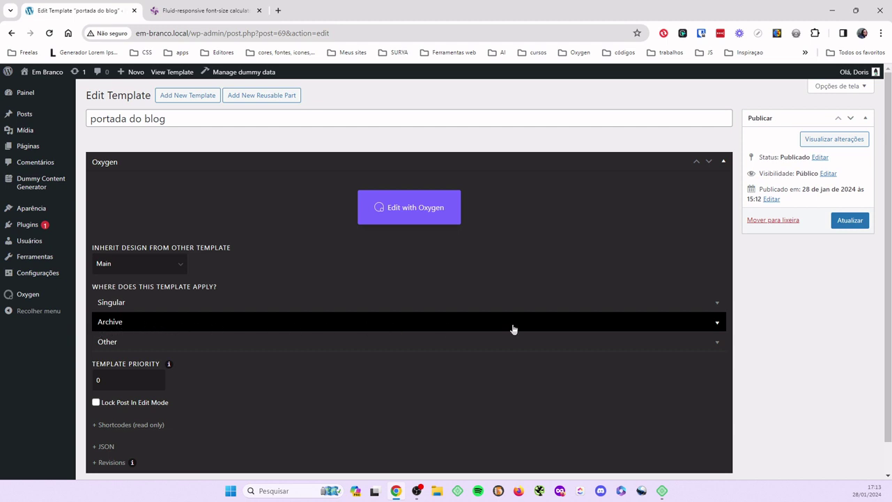
Apply the template to All Archives in its archive conditions and update it
click(717, 323)
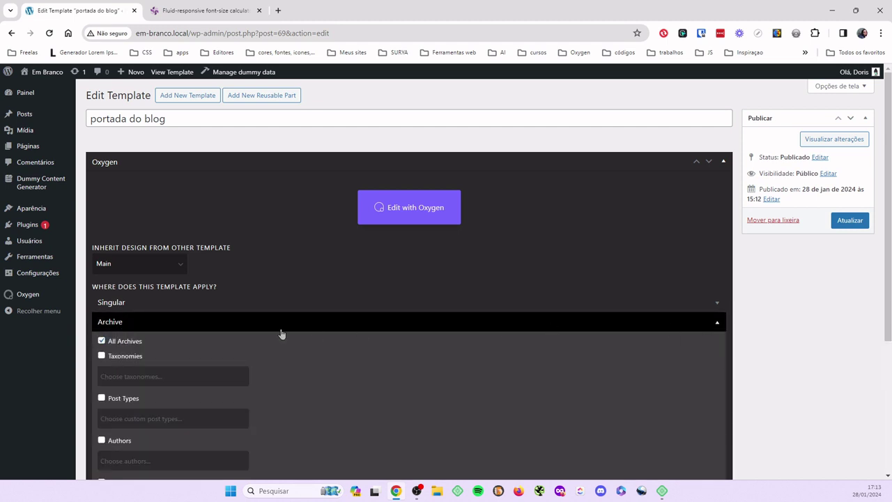
click(101, 341)
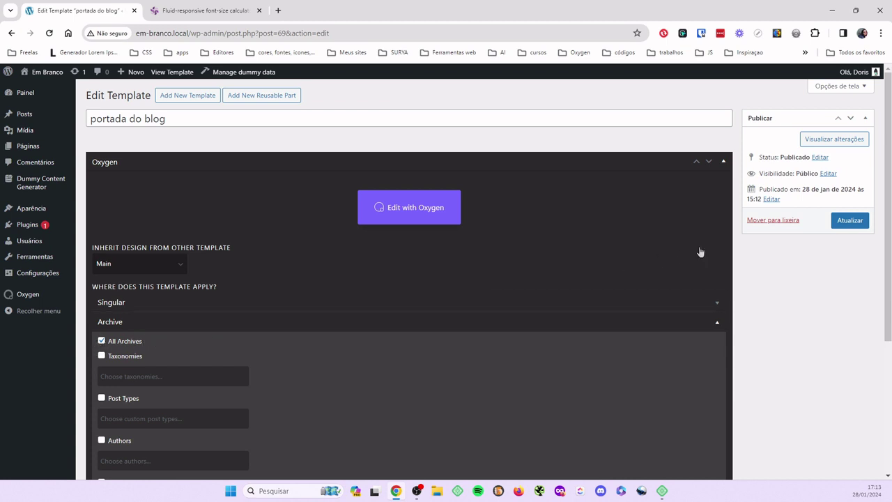
click(849, 221)
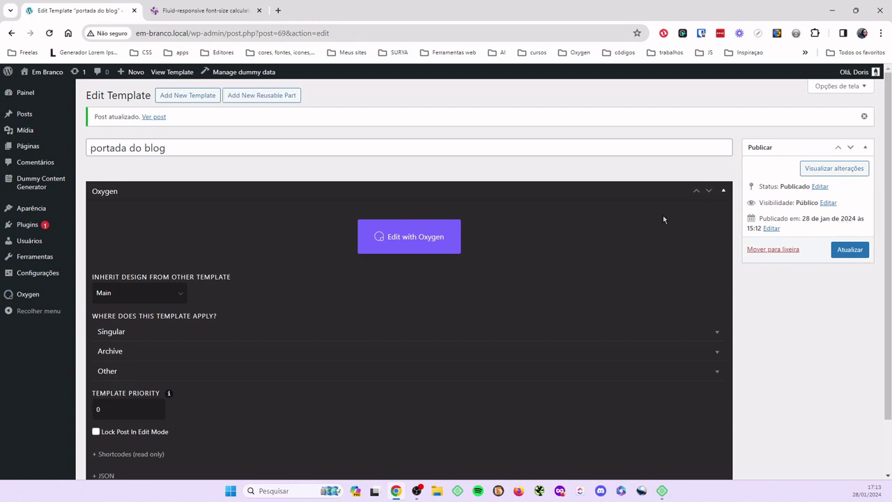
Open the template in the Oxygen visual editor, with the structure shown, and add a section to its content area
click(398, 247)
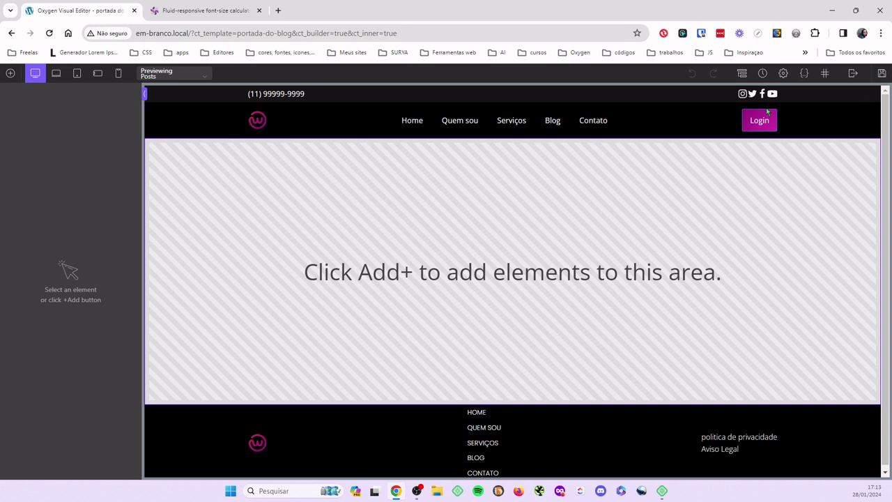
click(741, 74)
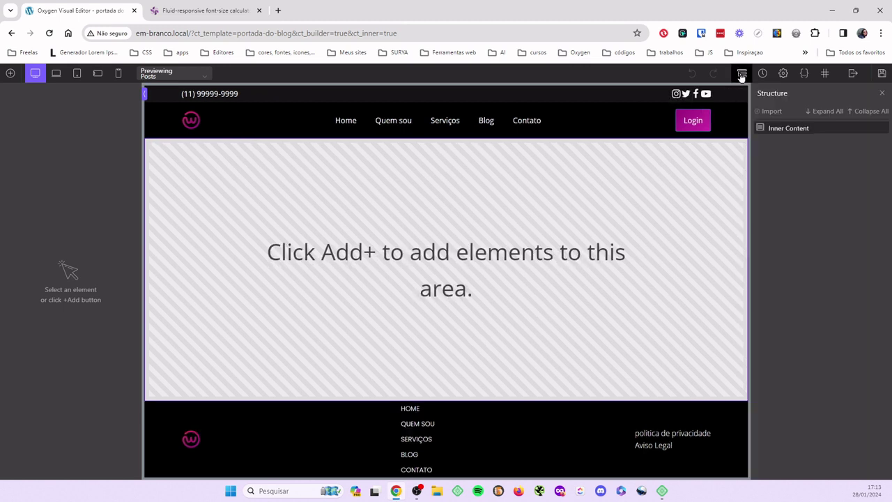
click(10, 73)
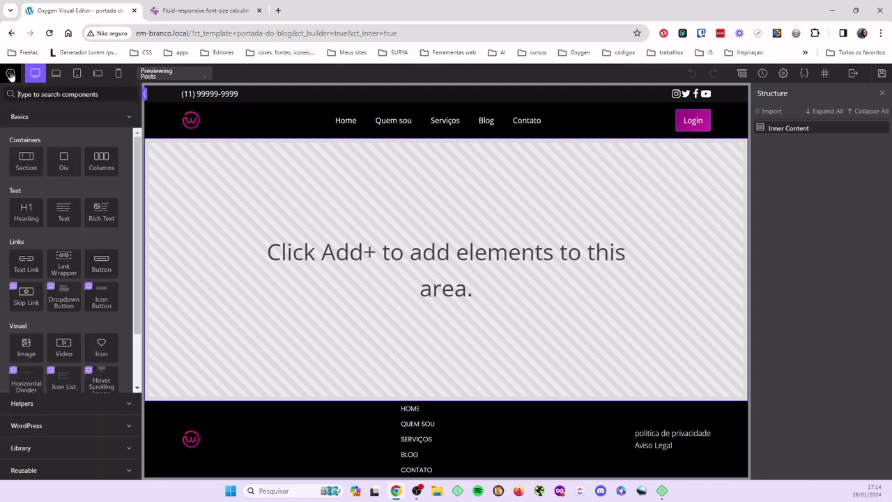
click(21, 169)
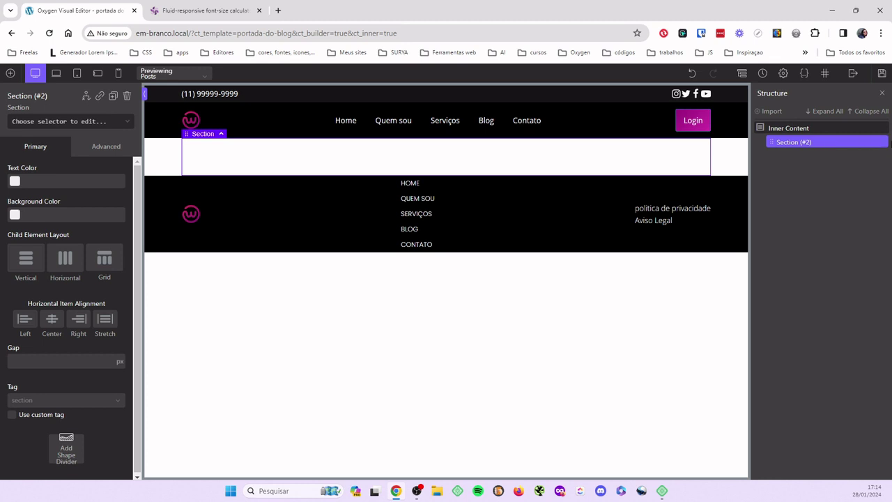
Rename the new section as Banner in the structure
click(872, 143)
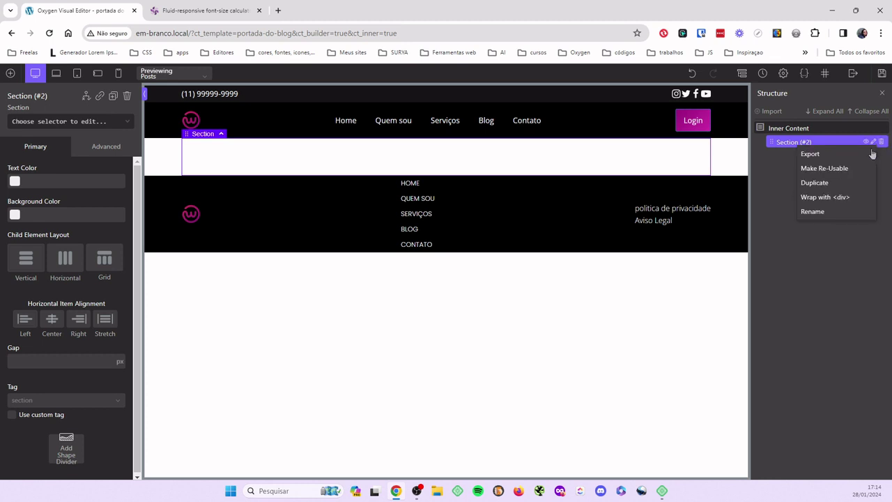
click(825, 212)
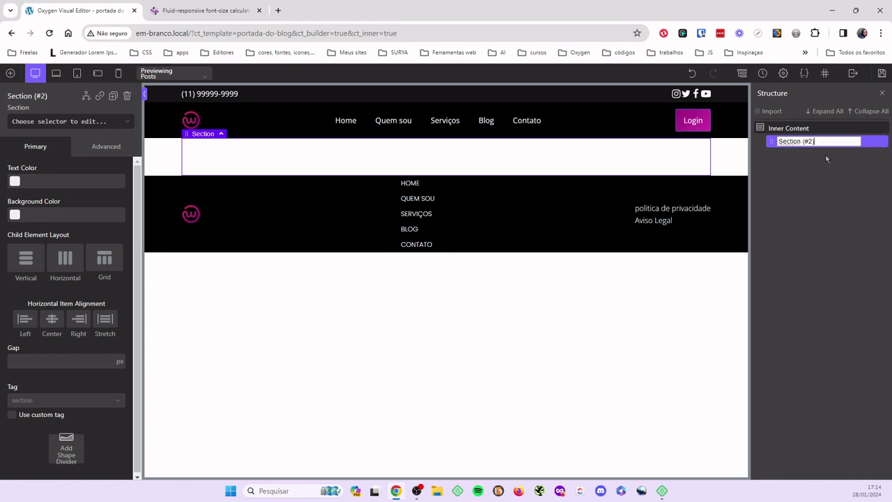
key(BackSpace)
key(BackSpace)
key(BackSpace)
key(BackSpace)
key(BackSpace)
key(BackSpace)
key(BackSpace)
key(BackSpace)
key(BackSpace)
key(BackSpace)
text(Banne)
key(Return)
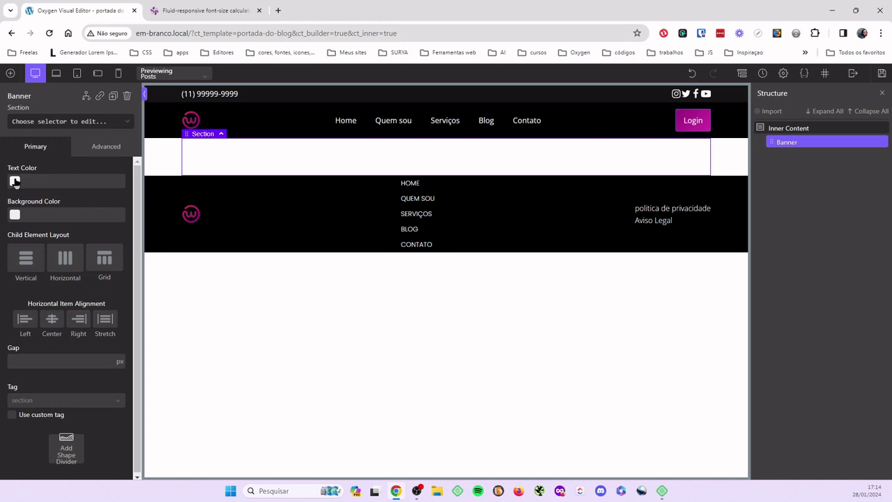
Give the Banner section a pink #ef8bd8 background and a vertical child layout with centred items
click(14, 215)
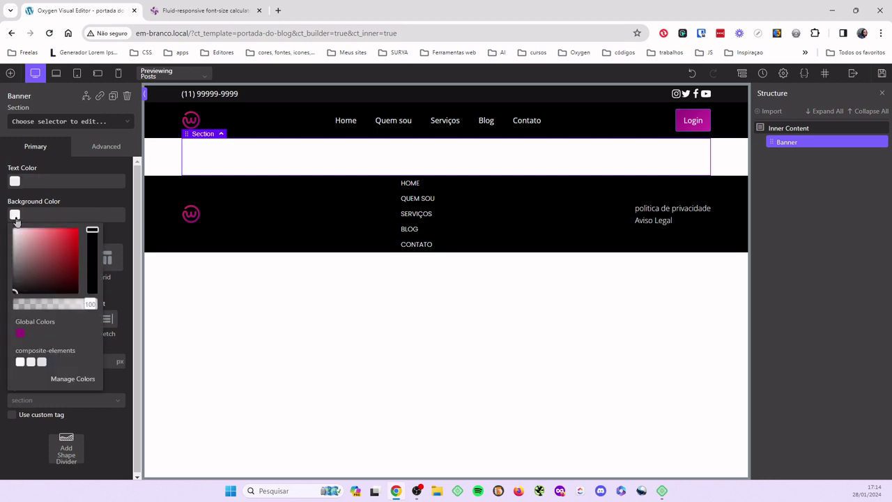
click(20, 333)
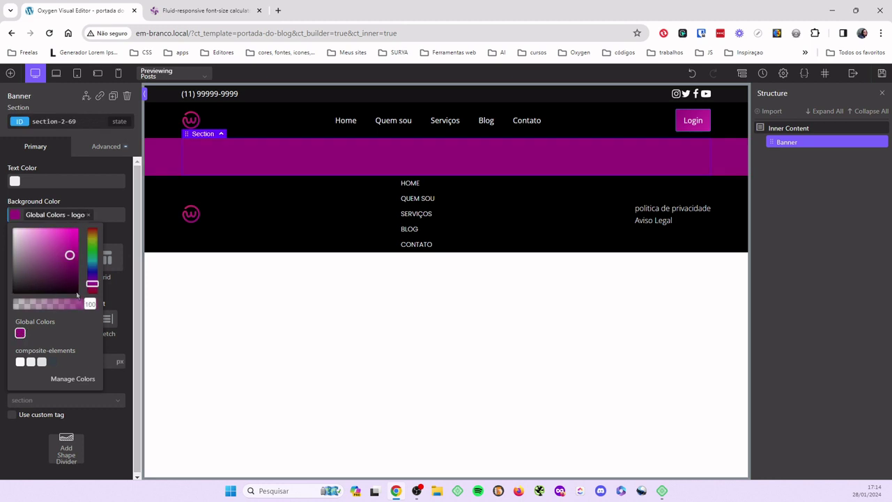
drag(70, 256, 39, 233)
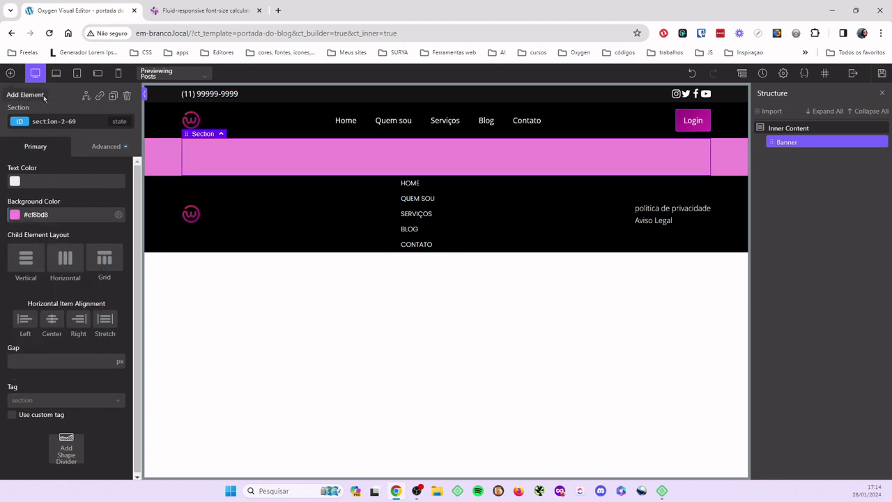
click(24, 262)
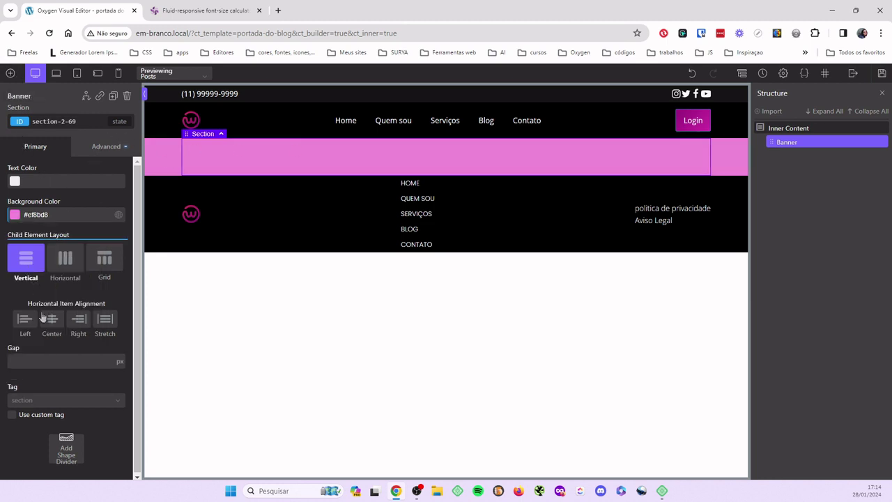
click(51, 322)
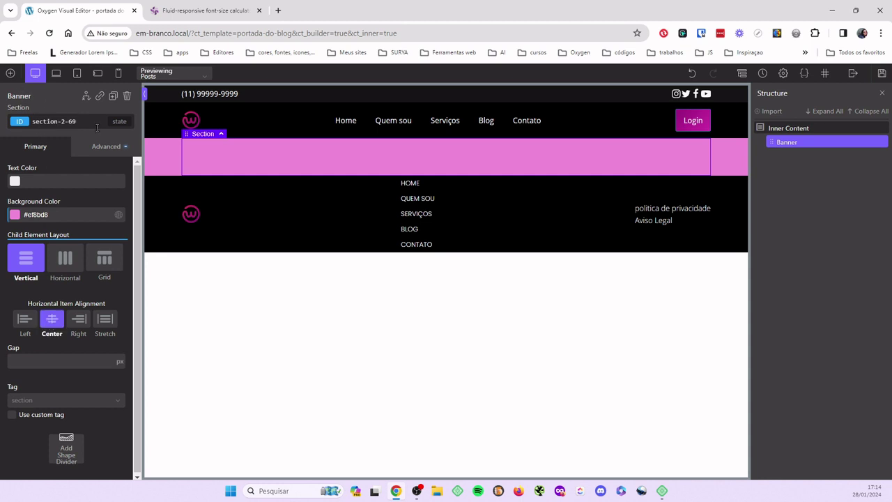
Set the Banner section's top padding to 3 rem and switch its bottom padding to rem units
click(106, 145)
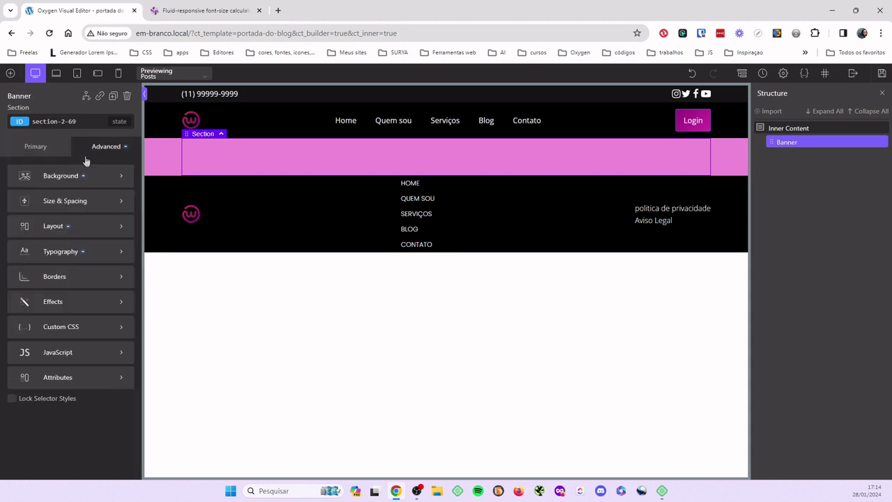
click(52, 202)
click(95, 201)
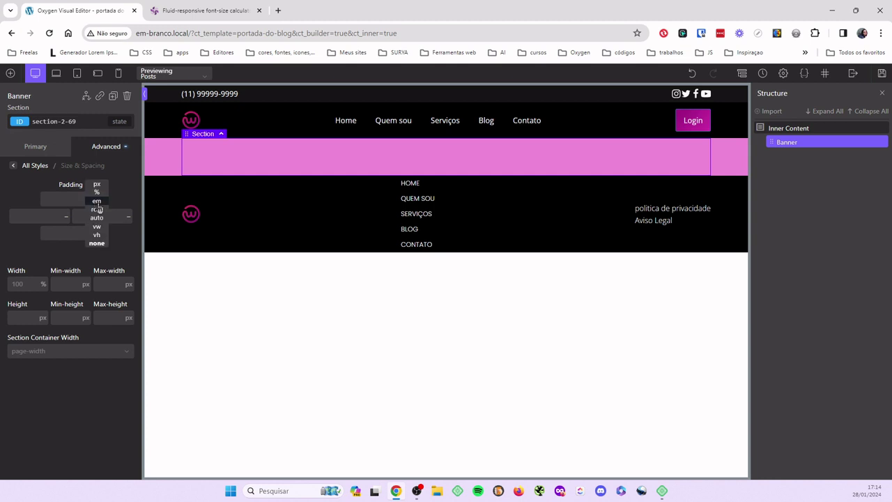
click(99, 218)
click(70, 199)
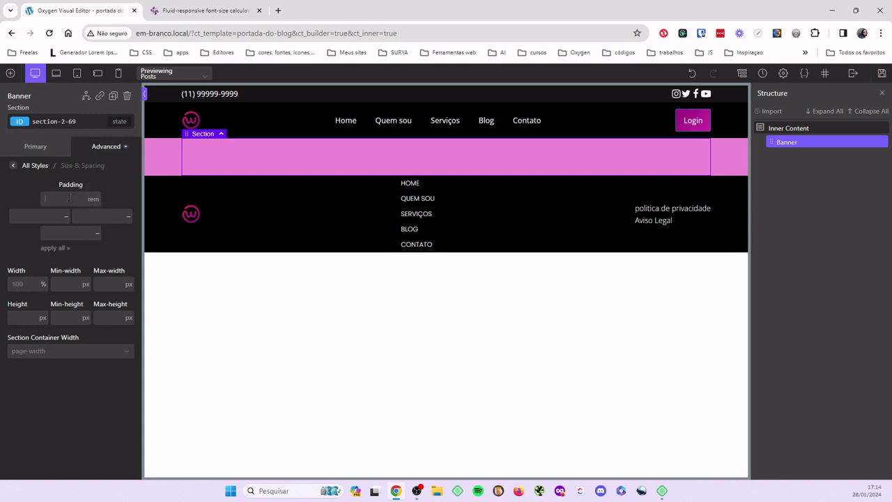
text(3)
click(95, 233)
click(96, 251)
click(69, 235)
Add a heading inside the Banner section with the text "Blog"
click(10, 74)
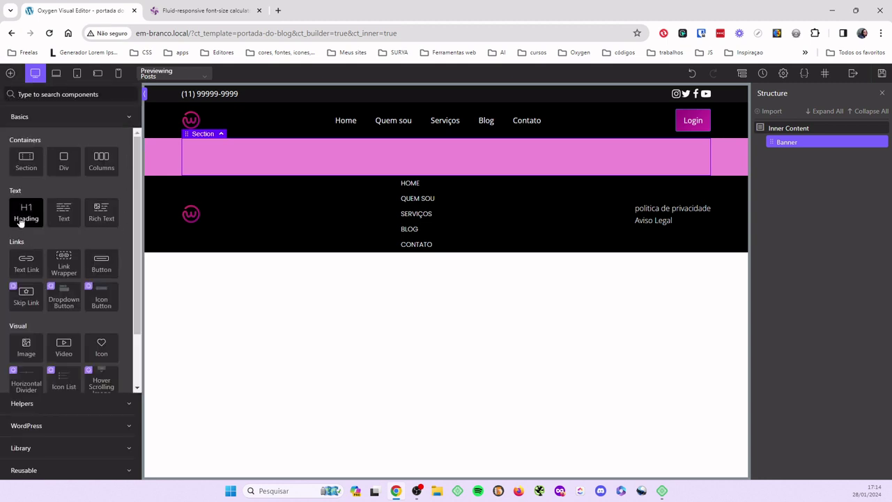
click(26, 213)
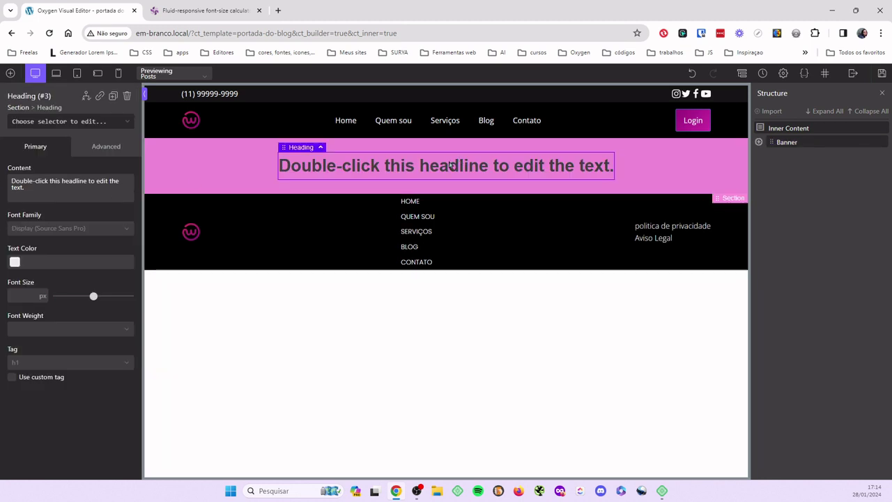
drag(73, 202, 5, 189)
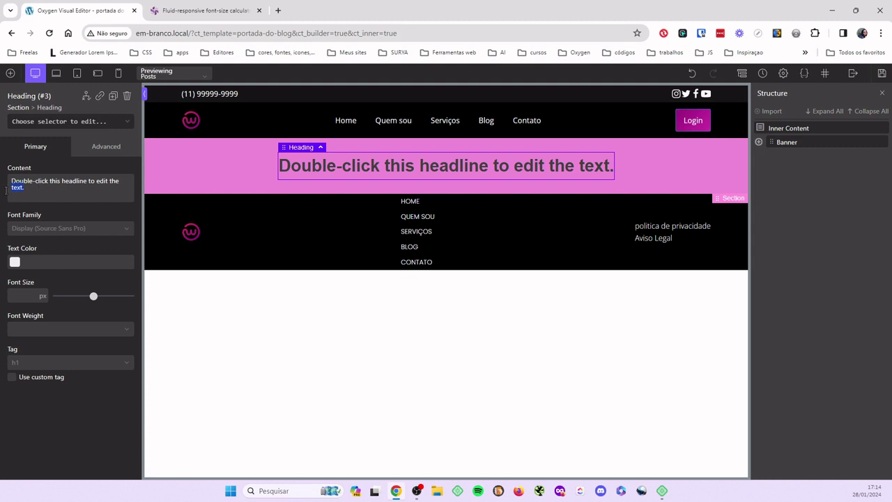
key(BackSpace)
text(B)
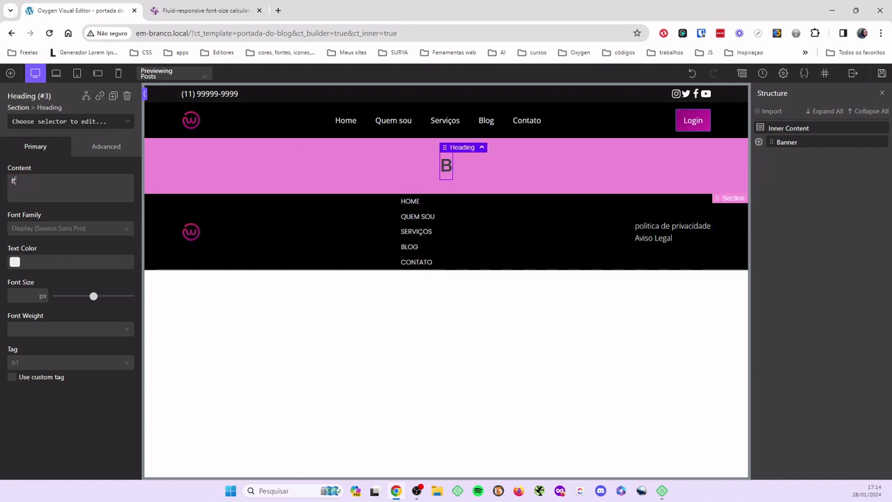
text(log)
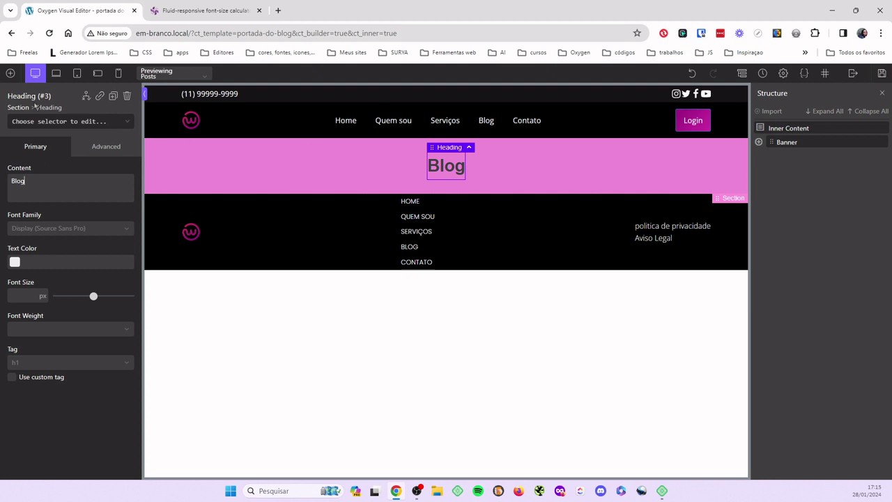
Assign the existing h1__banner class to the Blog heading
click(26, 124)
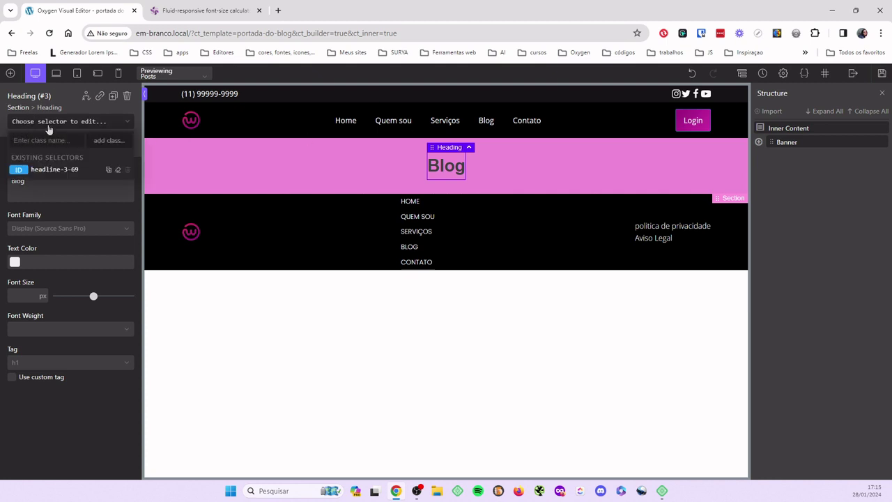
text(h1)
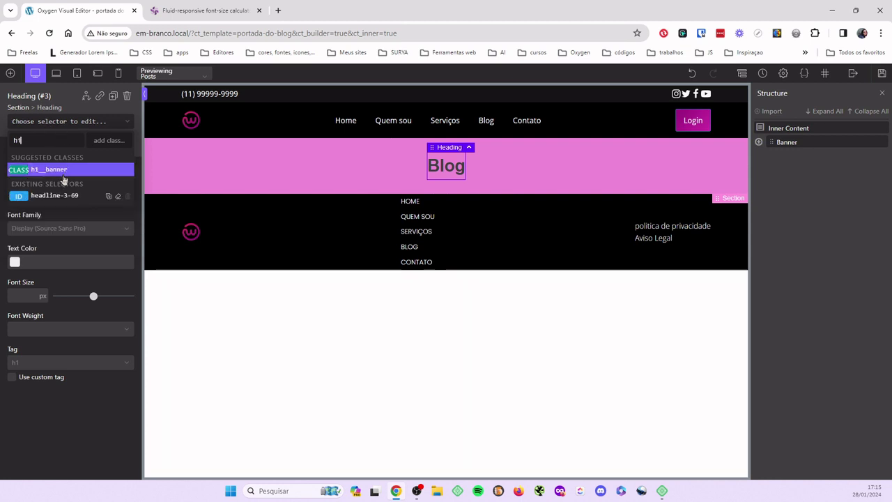
click(63, 179)
double_click(452, 167)
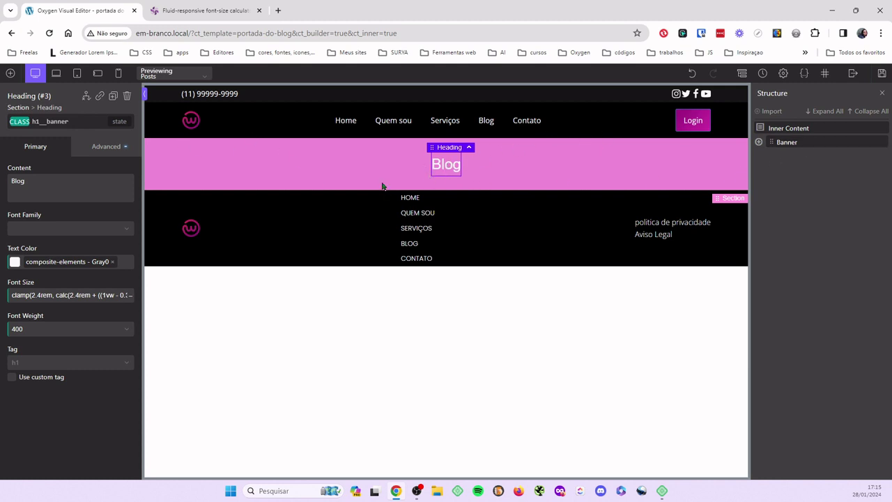
Add a second section directly inside Inner Content, below the Banner section
click(788, 129)
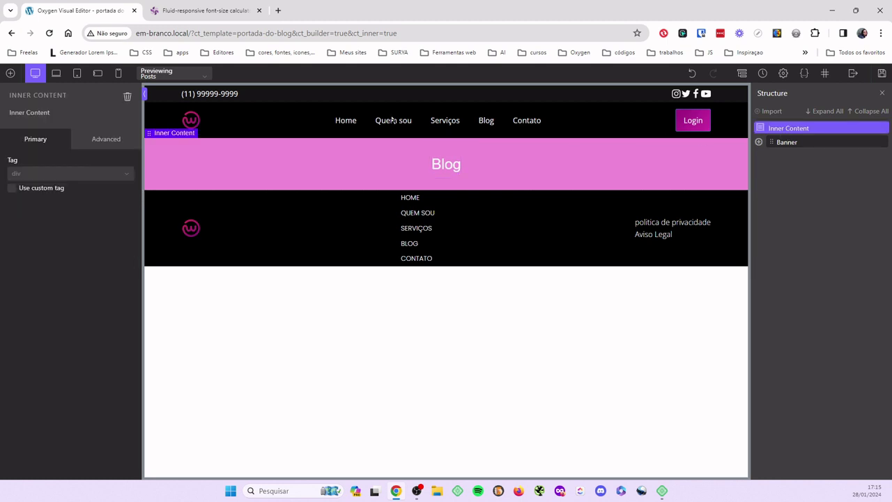
click(11, 73)
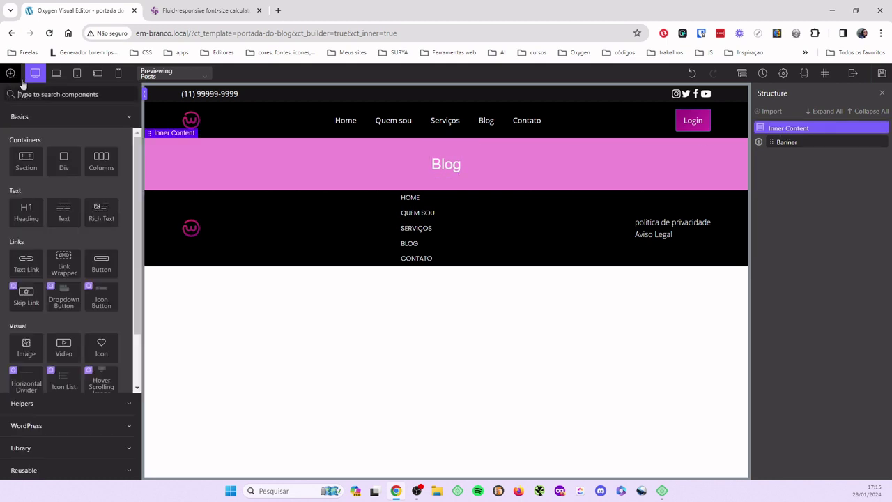
click(26, 171)
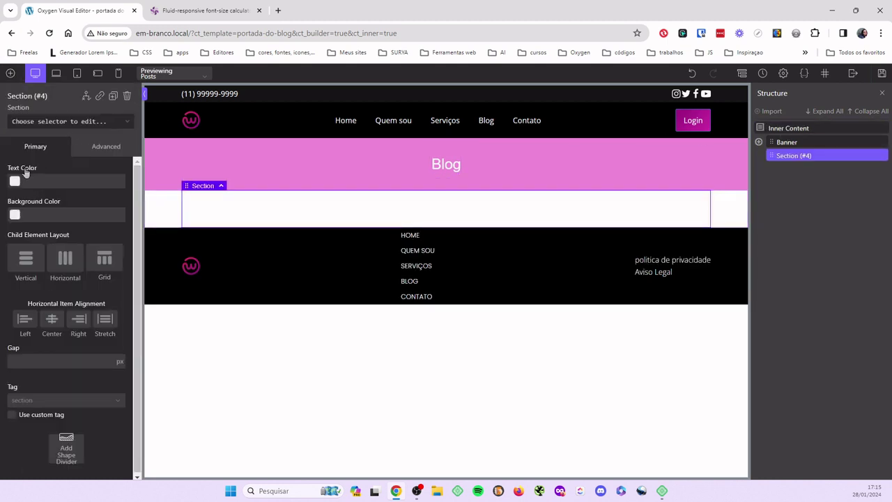
Rename the new section below the Banner as "Conteudo"
double_click(838, 157)
key(BackSpace)
key(BackSpace)
key(BackSpace)
key(BackSpace)
key(BackSpace)
key(BackSpace)
key(BackSpace)
key(BackSpace)
key(BackSpace)
key(BackSpace)
key(BackSpace)
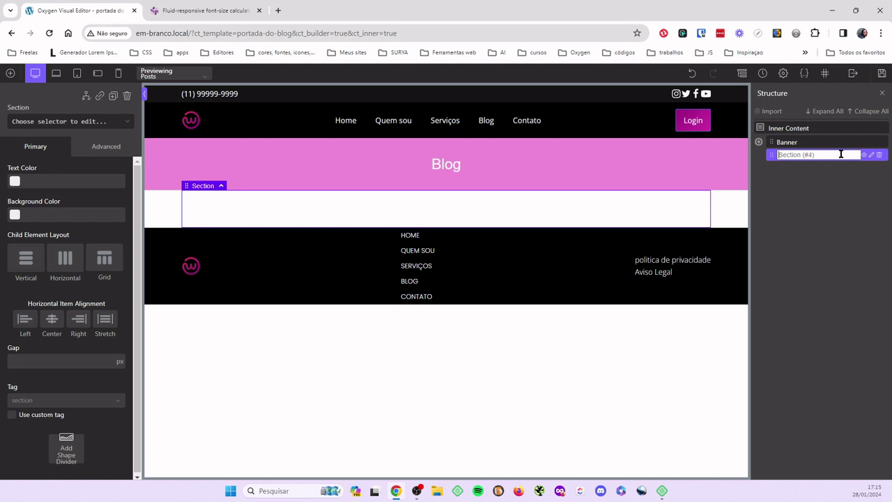
text(Conteudo)
key(Return)
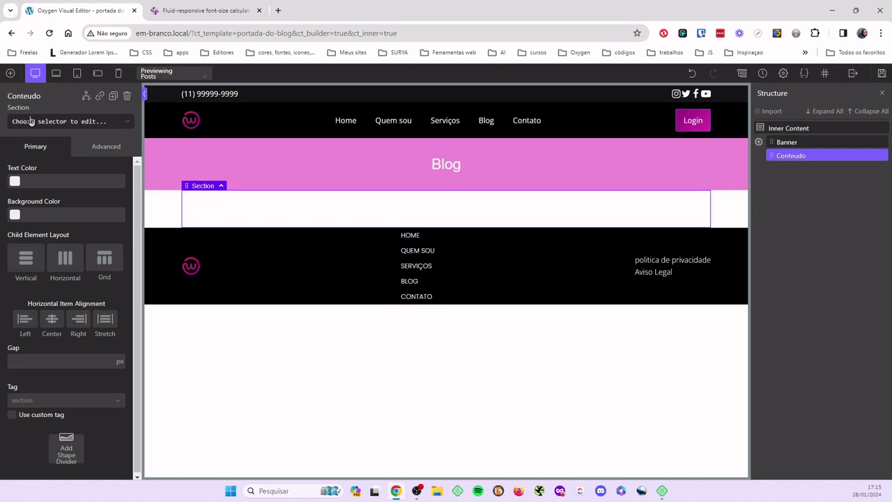
Search the available components for "easy", and clear the search
click(9, 74)
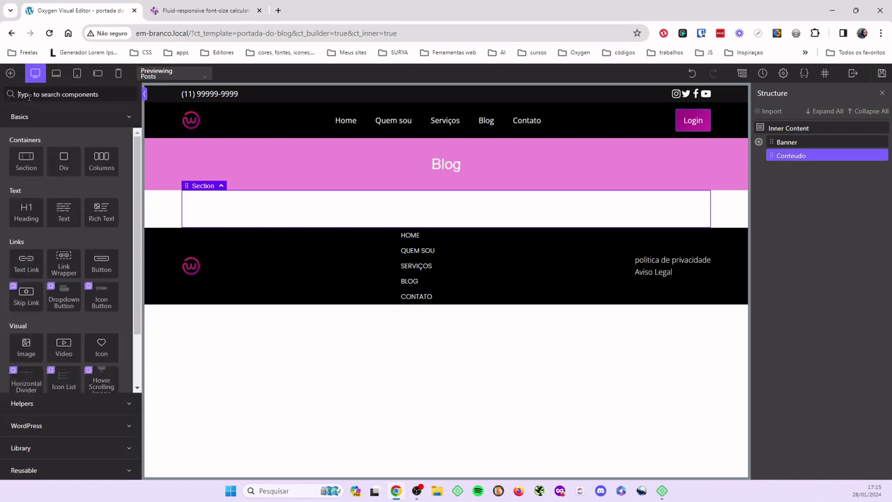
text(easy)
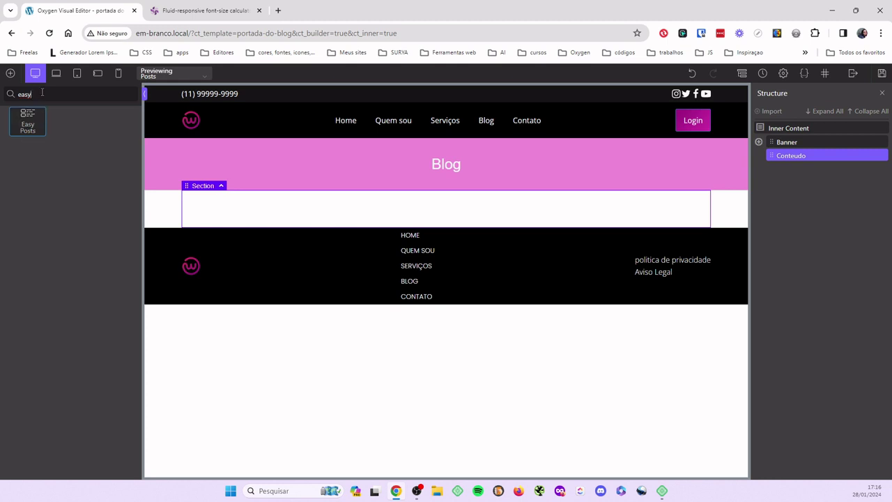
key(BackSpace)
key(BackSpace)
key(BackSpace)
key(BackSpace)
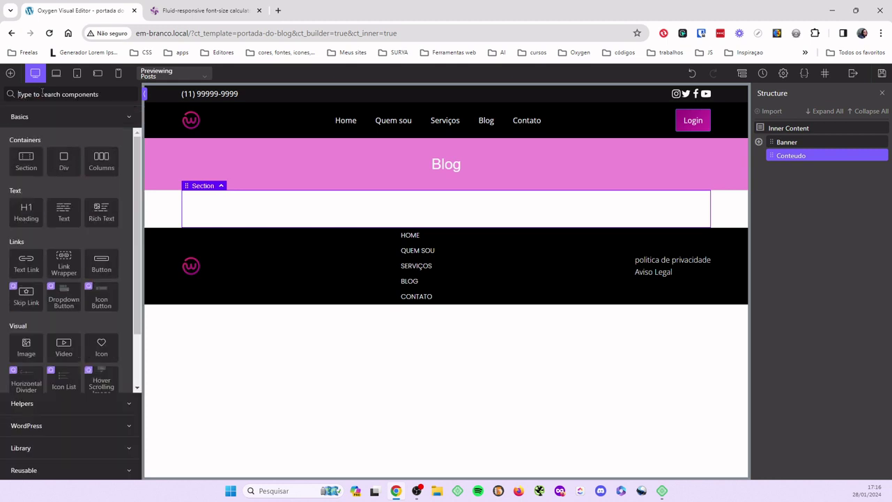
Find the Repeater component and add it inside the Conteudo section
text(repa)
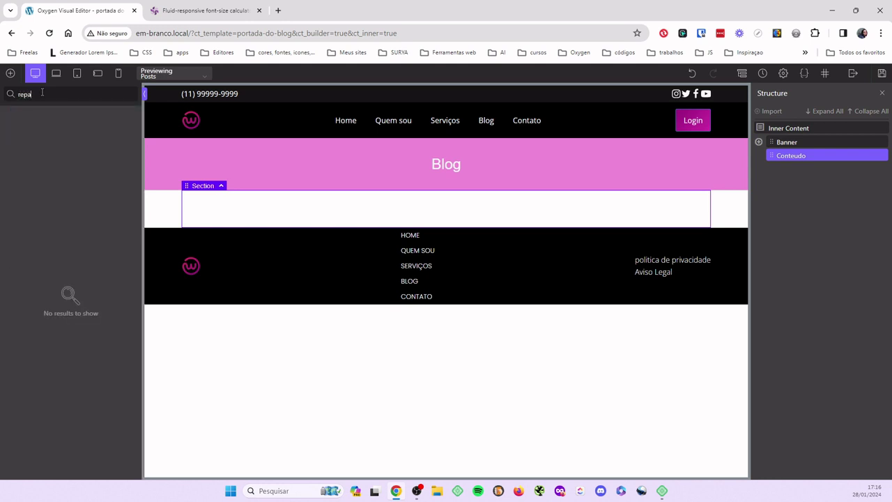
key(BackSpace)
text(ea)
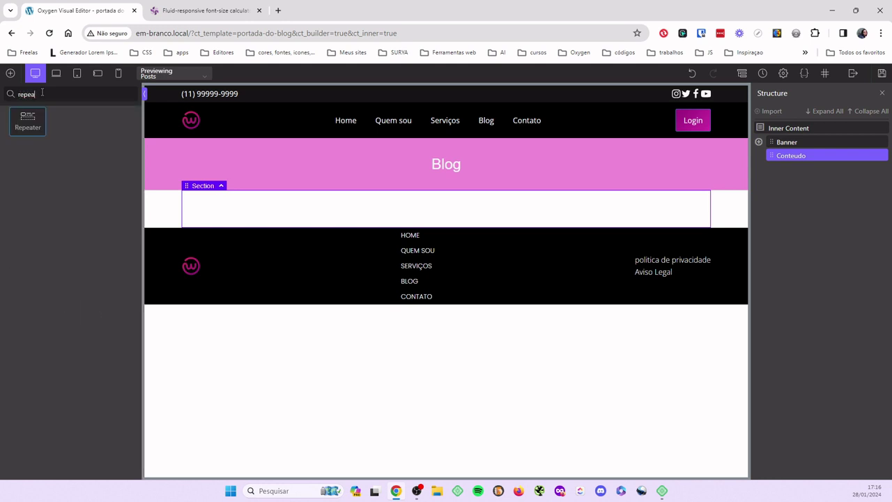
click(30, 120)
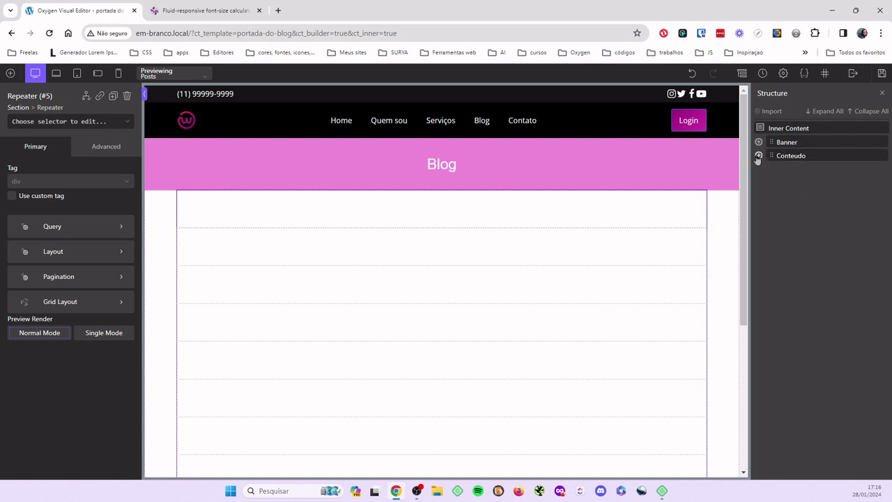
Set the Conteudo section's top and bottom padding to 3 rem
click(795, 157)
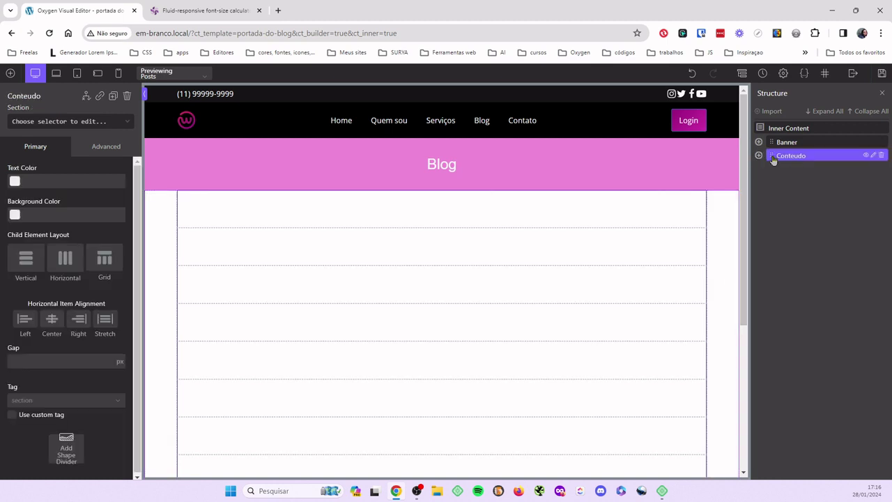
click(91, 148)
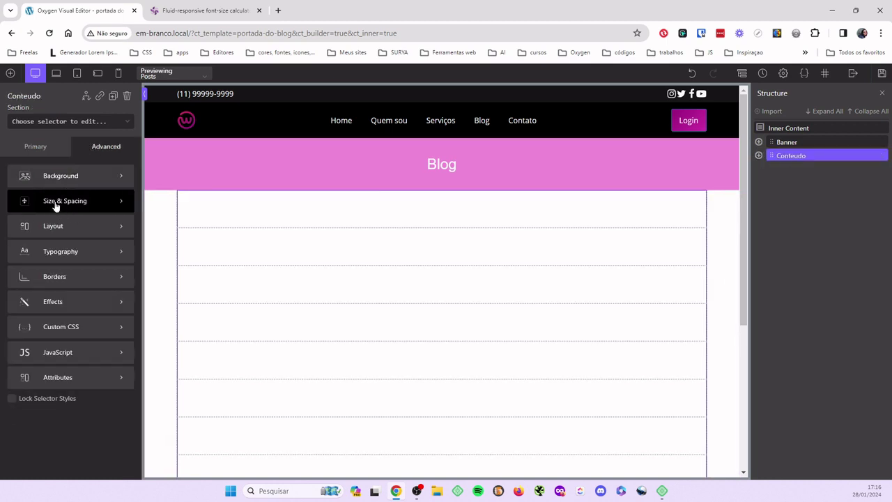
click(58, 202)
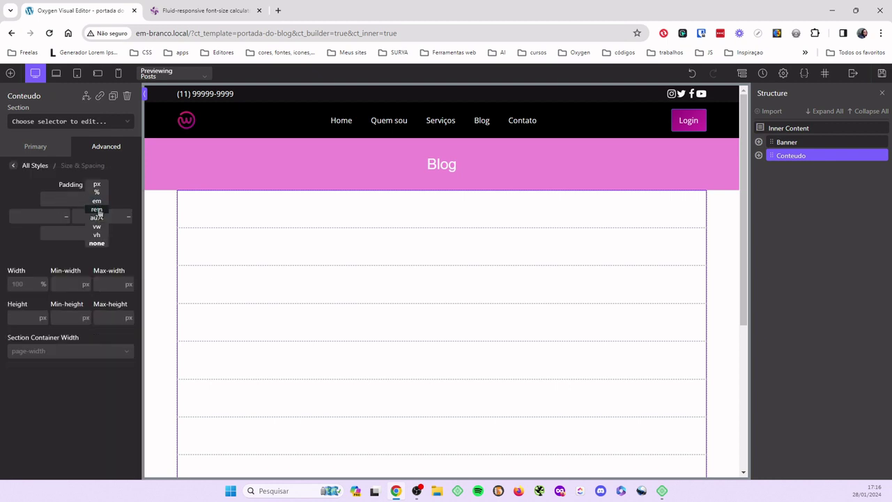
click(97, 209)
click(73, 200)
text(3)
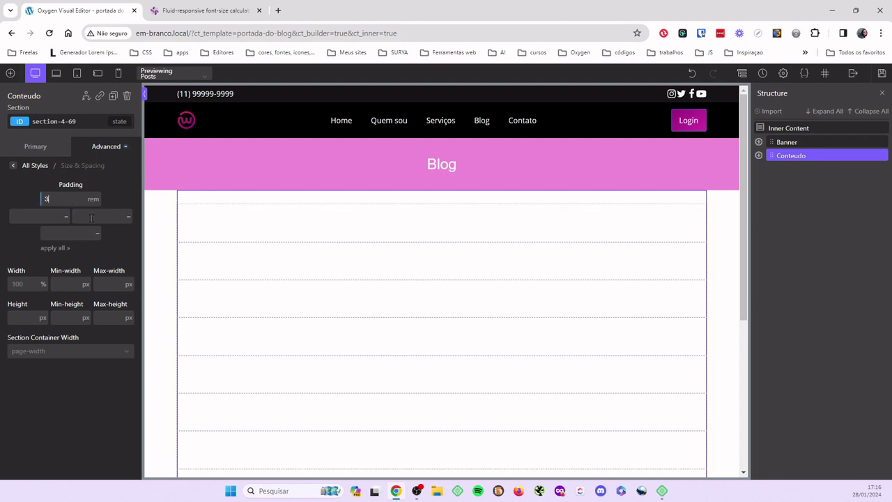
click(97, 244)
click(52, 233)
text(3)
Set the Conteudo section's left and right padding to 2 rem
click(68, 227)
click(50, 215)
text(2)
click(122, 227)
click(111, 216)
text(2)
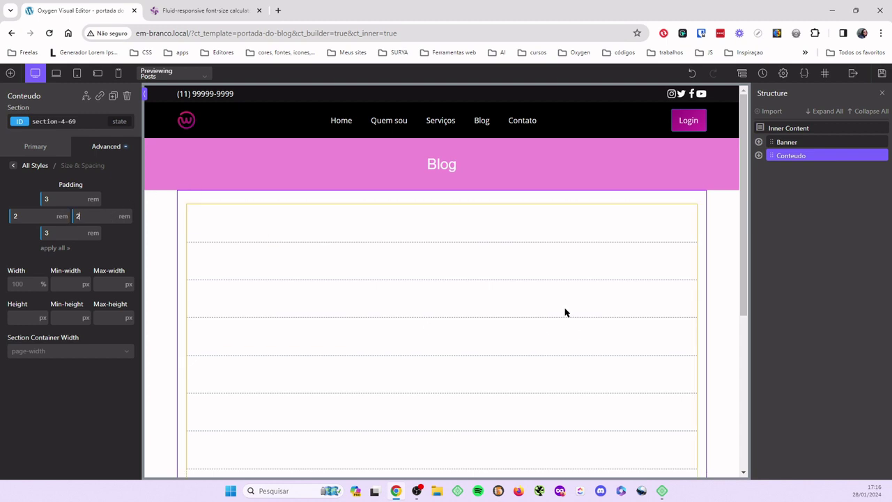
Set the Repeater's WP Query to default and apply the query parameters
click(759, 155)
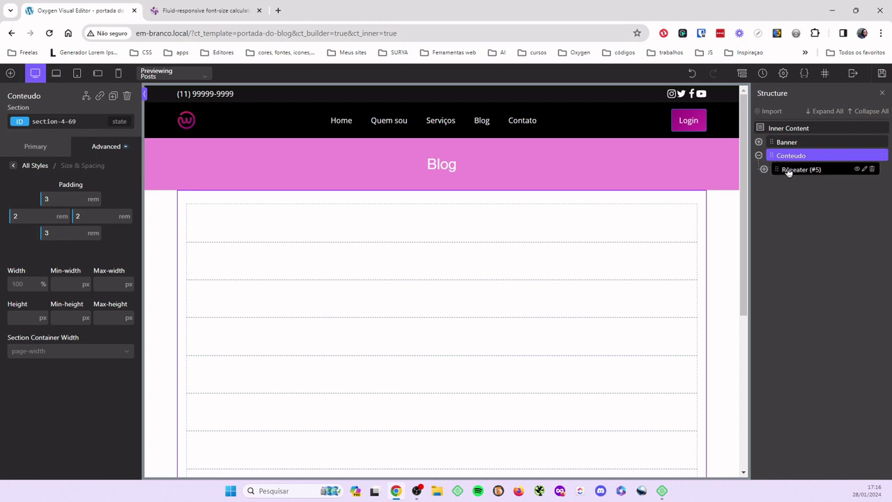
click(791, 170)
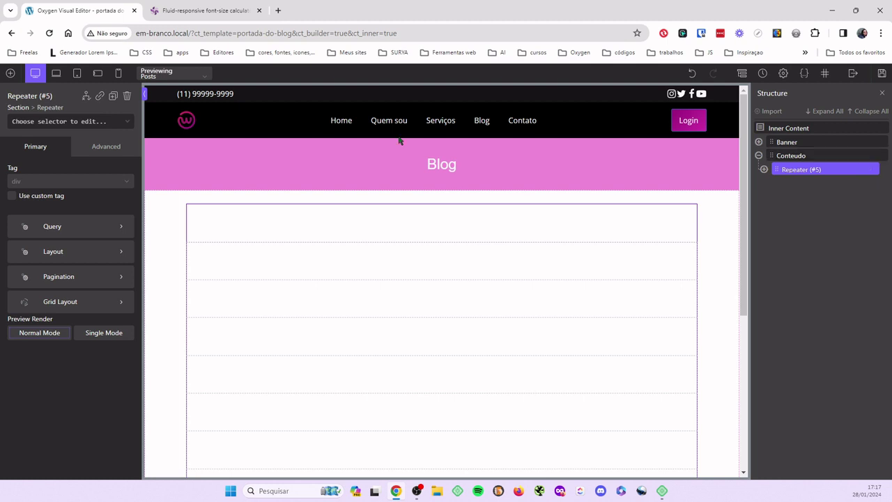
click(59, 234)
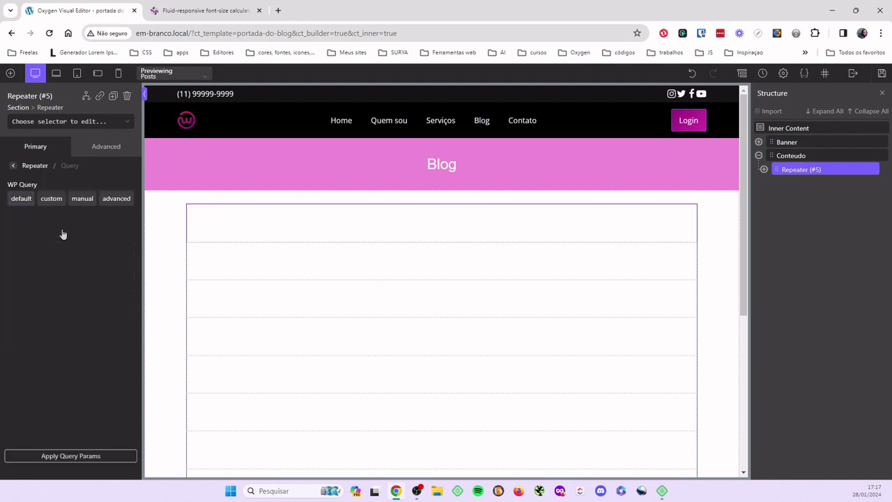
click(21, 201)
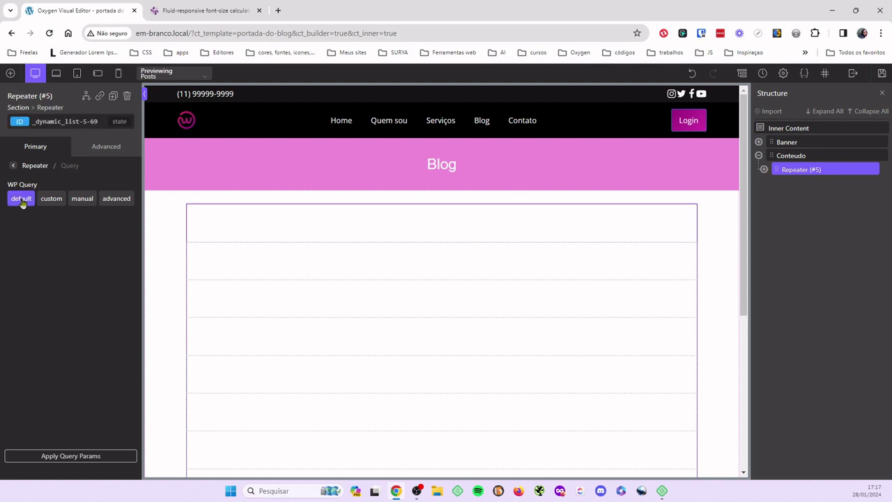
click(82, 456)
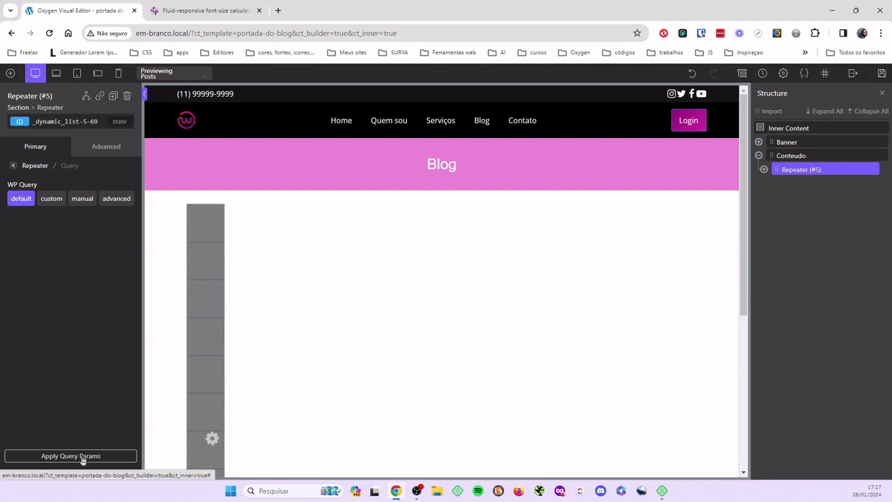
click(13, 167)
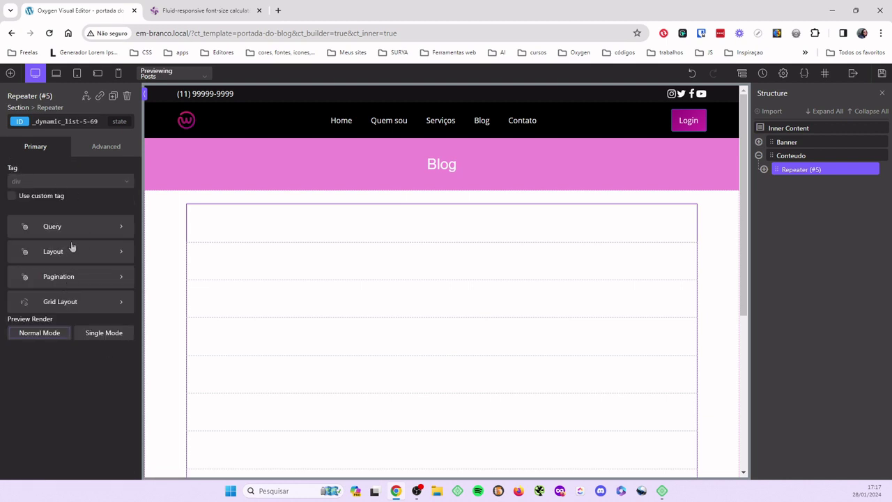
Enable the grid layout on the Repeater with 3 columns and a minimum column width of 1 px
click(68, 305)
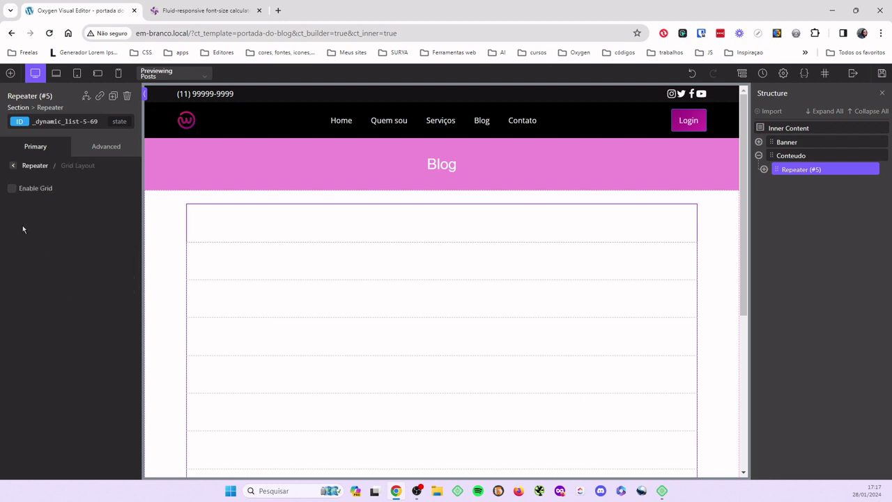
click(12, 188)
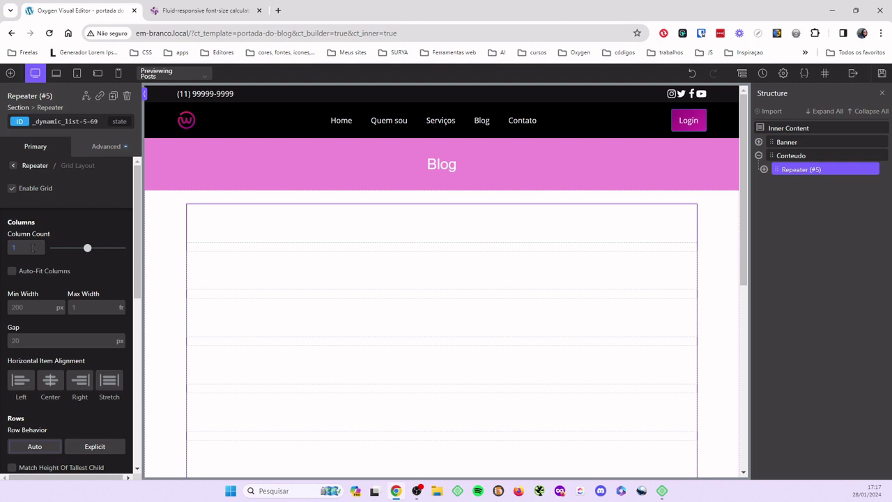
text(3)
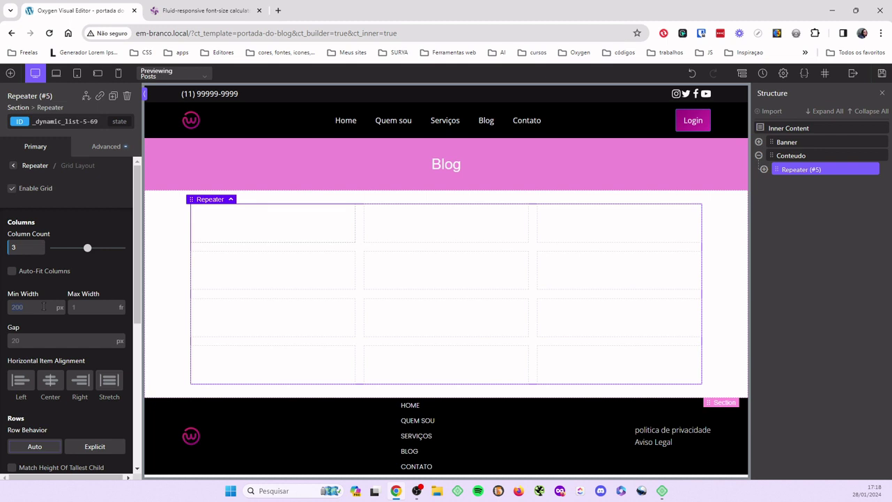
click(43, 306)
text(1)
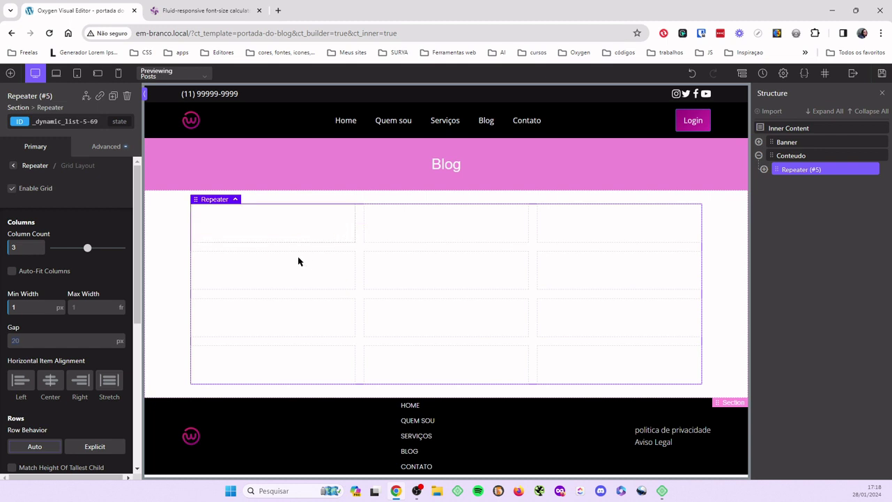
Set both the column gap and the row gap of the Repeater's grid to 40 px
drag(139, 315, 91, 379)
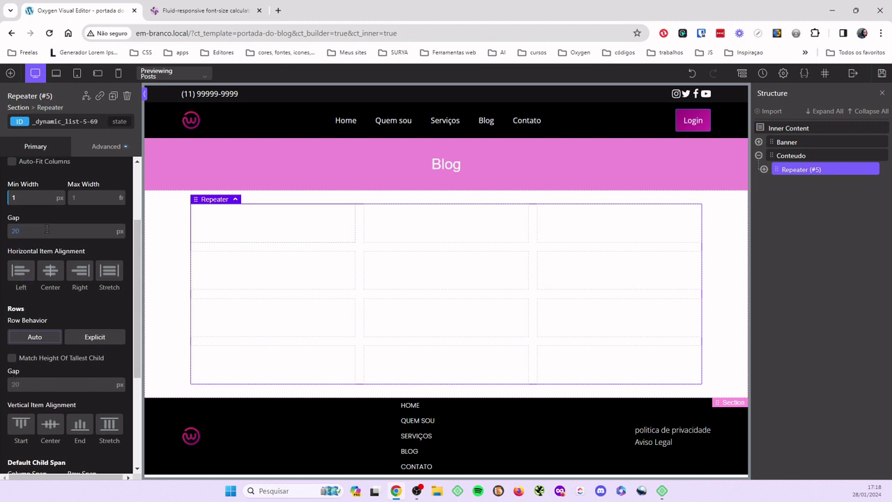
click(46, 229)
text(40)
click(40, 383)
text(40)
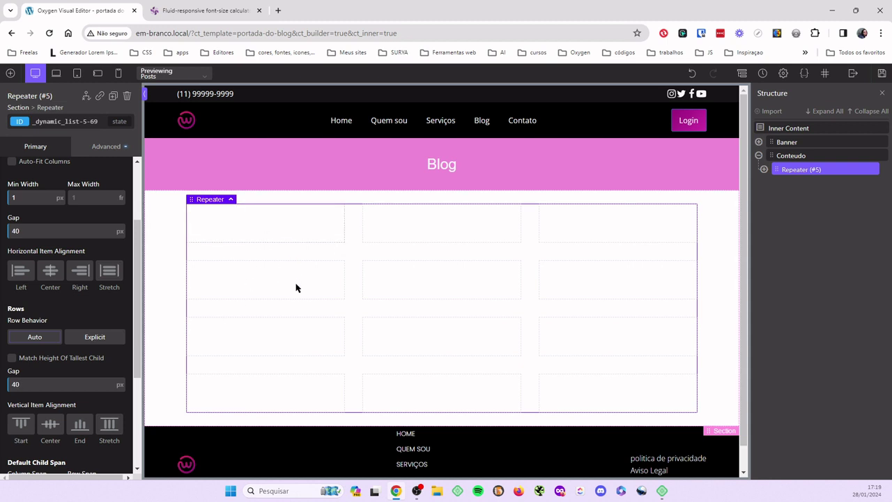
Add a nested div inside the Repeater's div
click(763, 170)
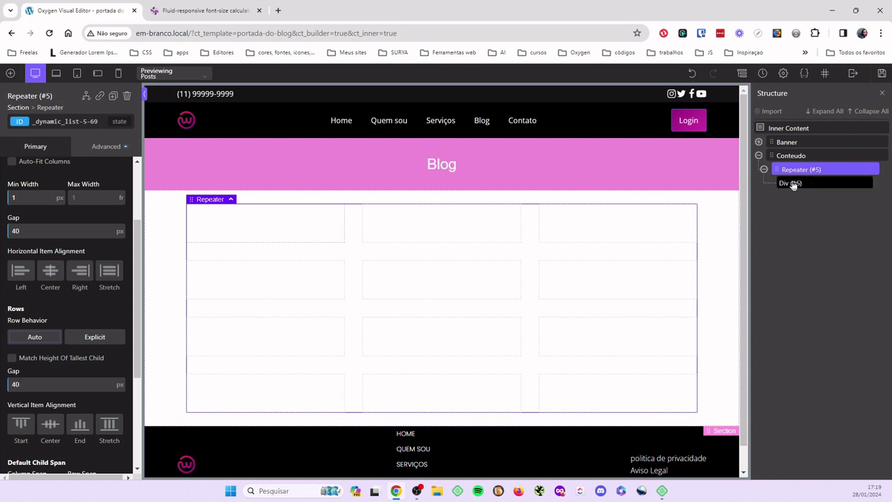
click(796, 184)
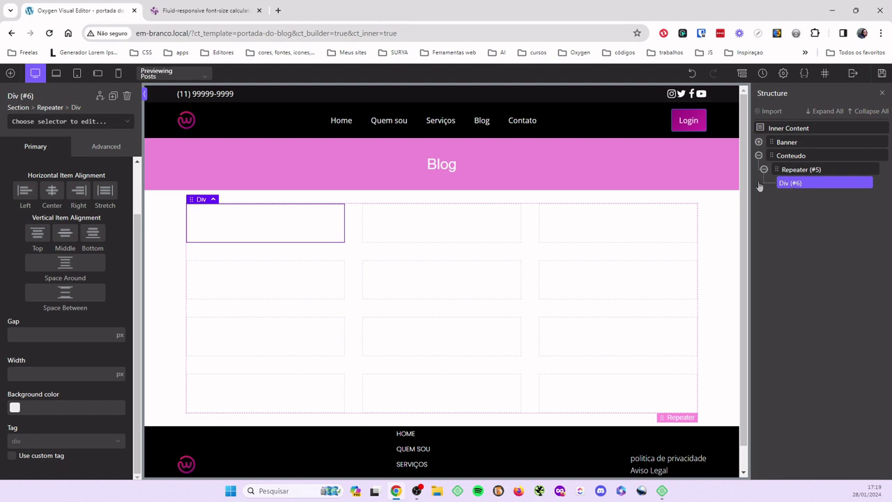
click(10, 74)
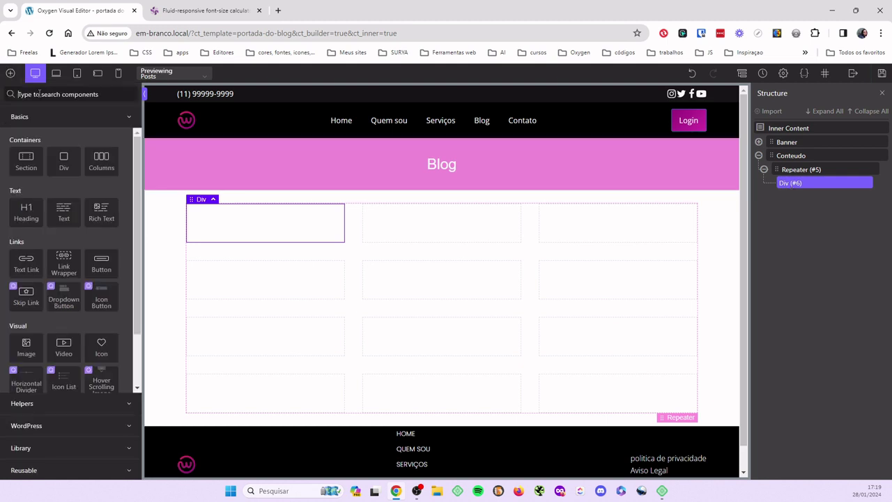
click(64, 166)
click(769, 184)
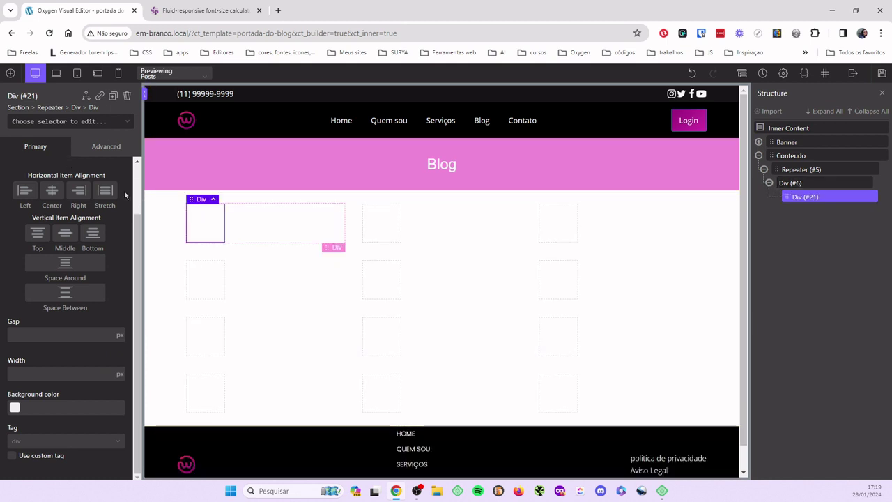
Add the class blog__card to the nested div
click(30, 123)
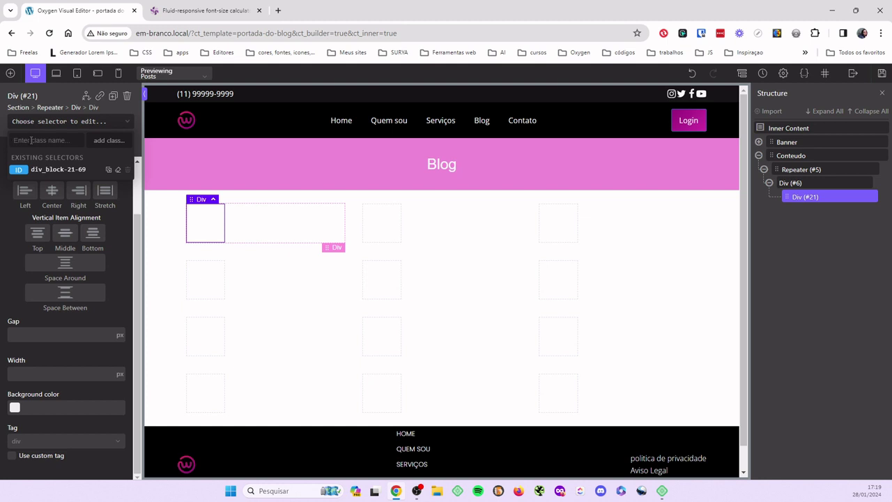
click(31, 140)
text(blk)
text(g__card)
key(Return)
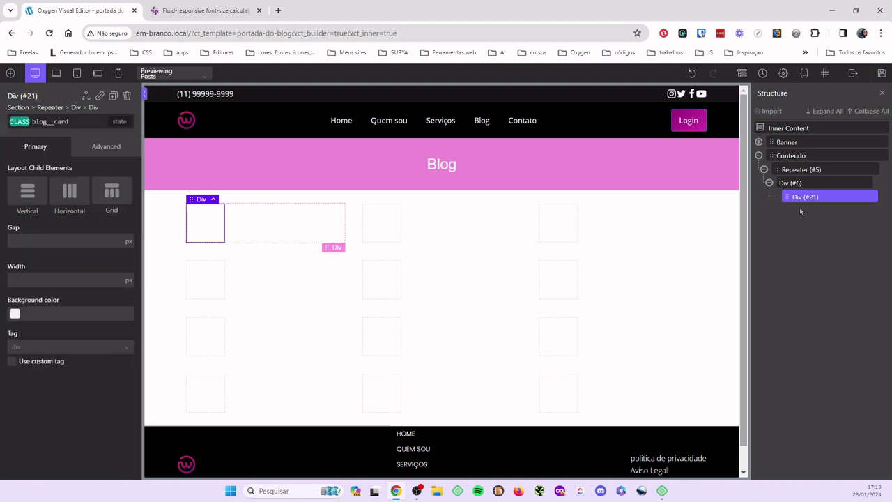
Rename the nested div with the blog__card class as "card"
double_click(829, 197)
key(BackSpace)
key(BackSpace)
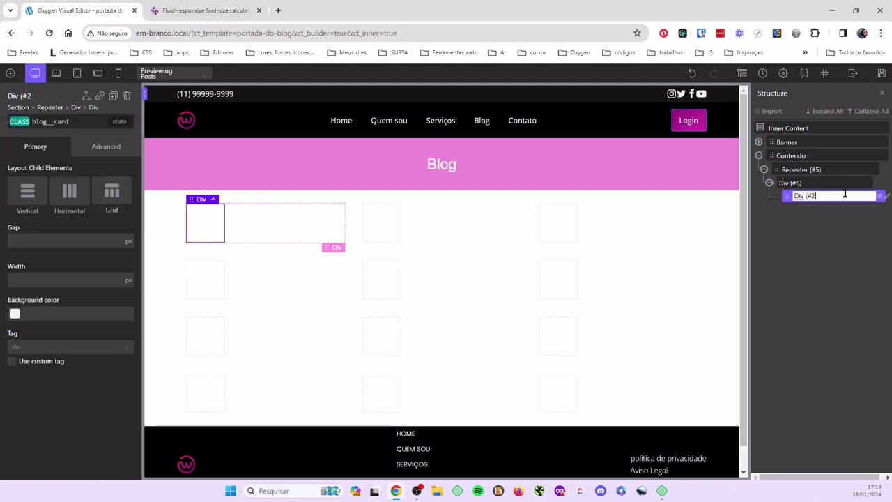
key(BackSpace)
key(BackSpace)
key(BackSpace)
key(BackSpace)
key(BackSpace)
text(card)
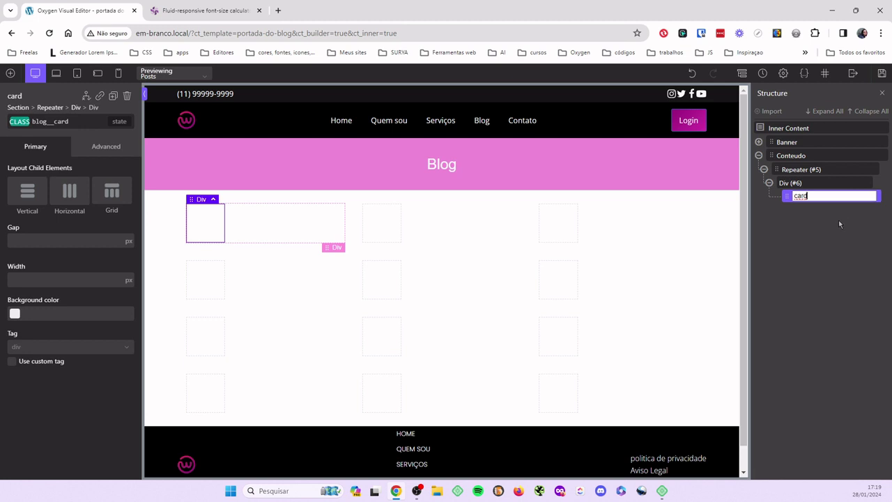
key(Return)
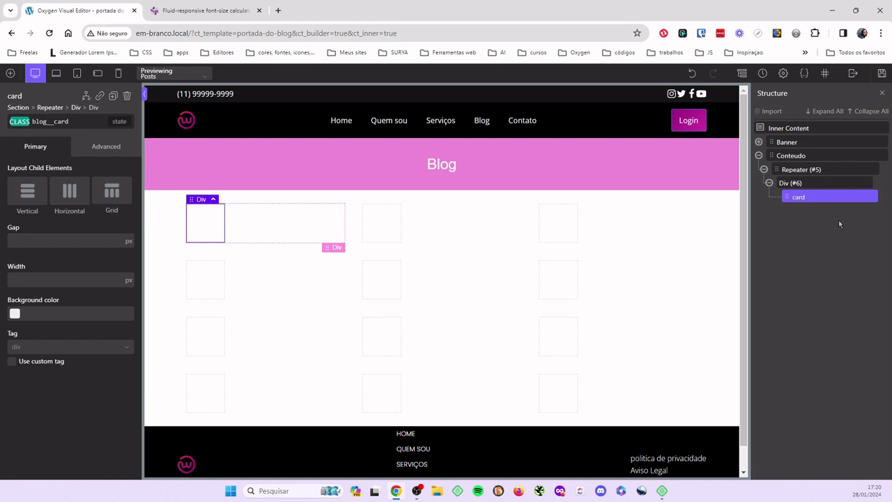
Set the width of the card div to 100%
double_click(791, 182)
mouse_move(129, 286)
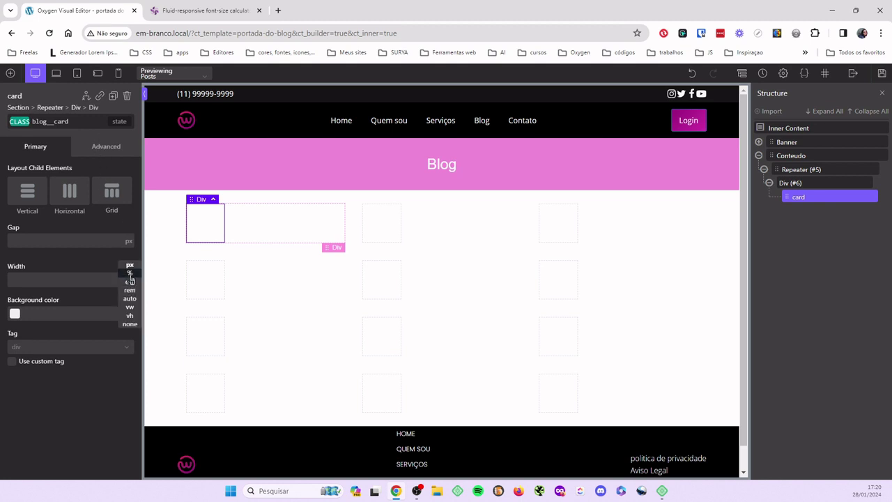
click(129, 274)
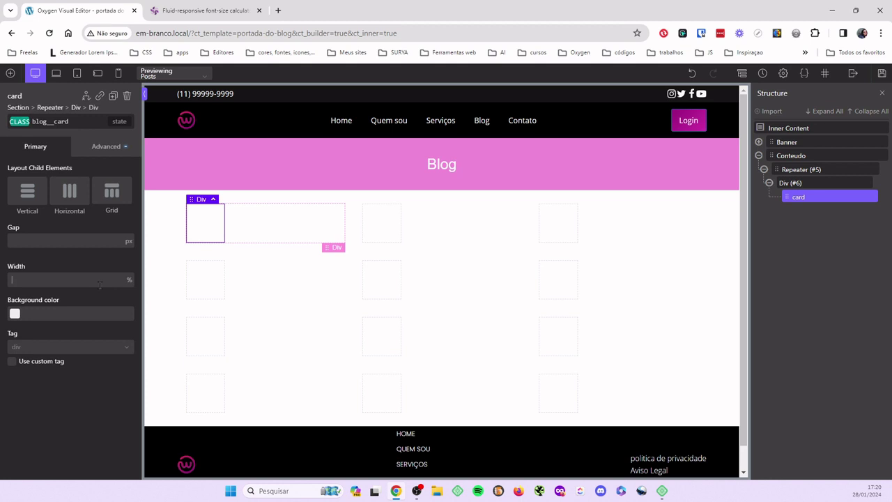
text(100)
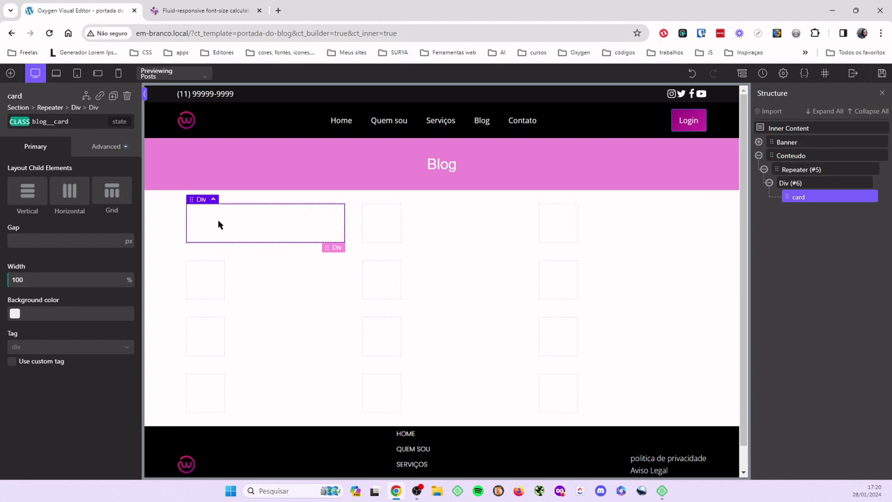
Give the card a 1 px solid border in the global purple color with reduced opacity
click(91, 151)
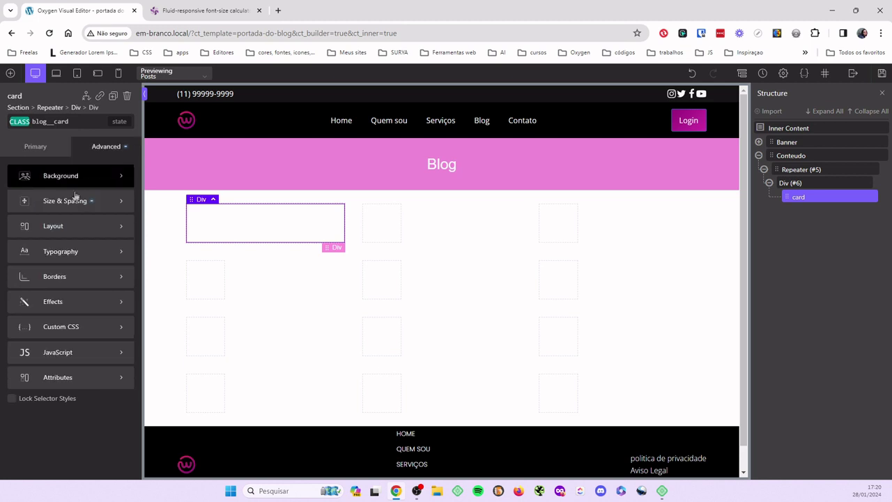
click(54, 277)
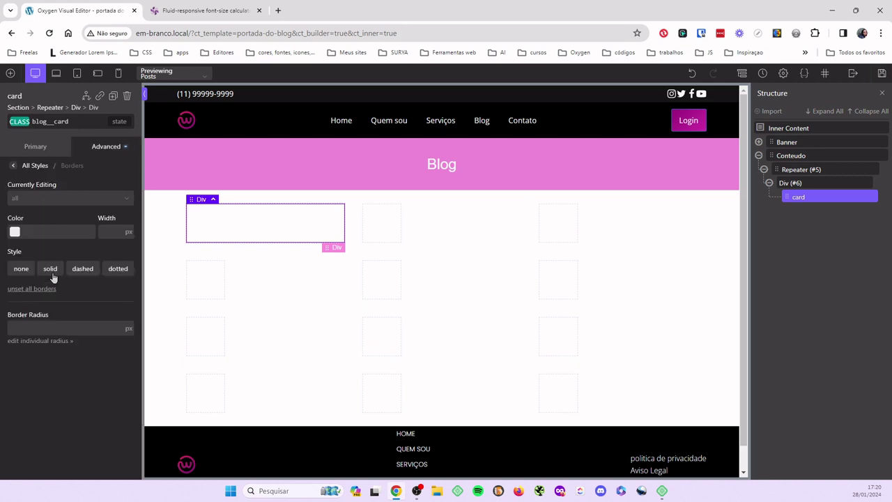
click(14, 232)
click(20, 349)
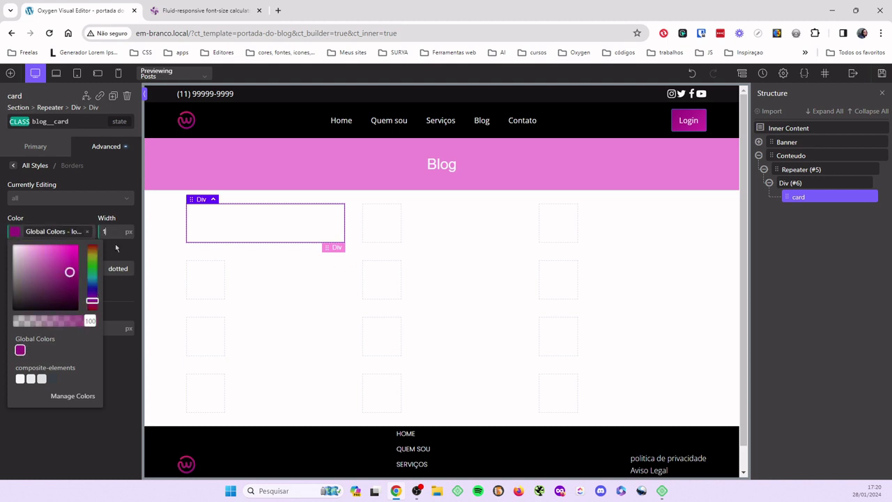
drag(91, 321, 40, 321)
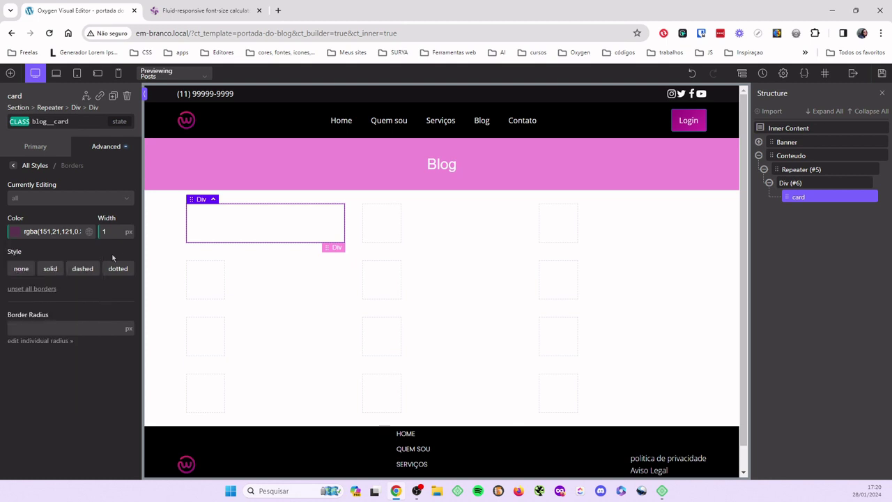
click(49, 271)
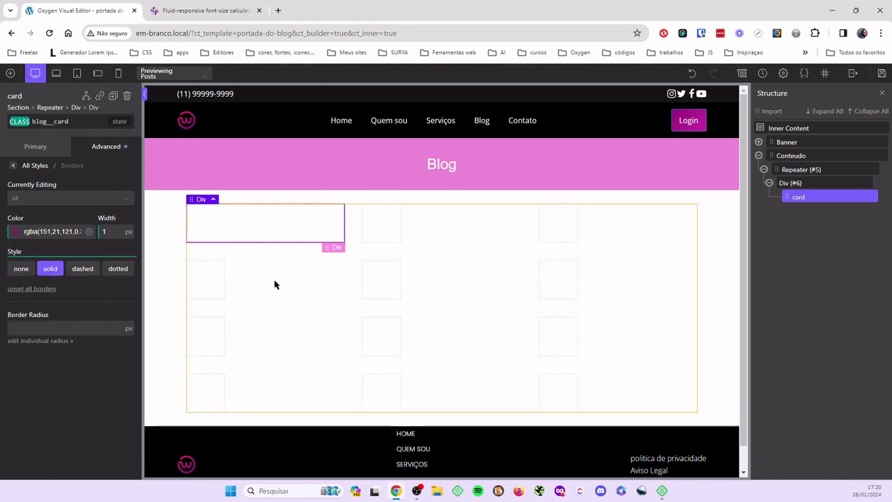
Lower the opacity of the card's border color further and set the border radius to 10 px
click(15, 231)
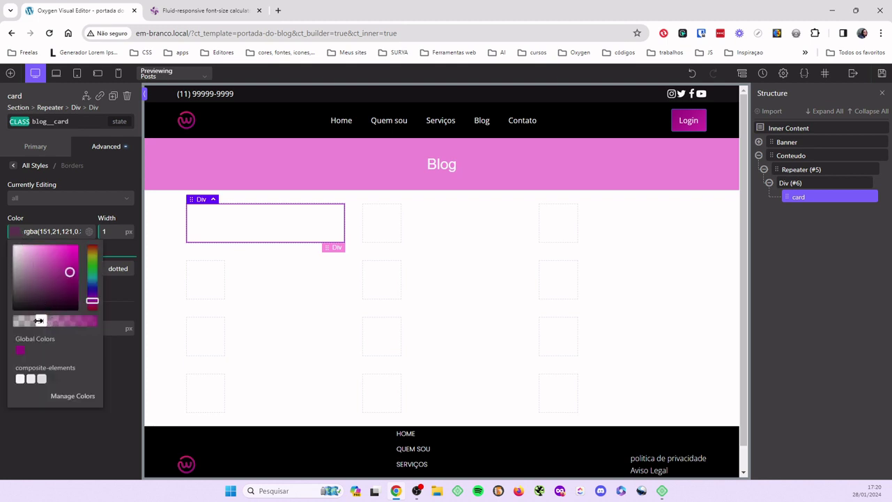
drag(43, 321, 33, 321)
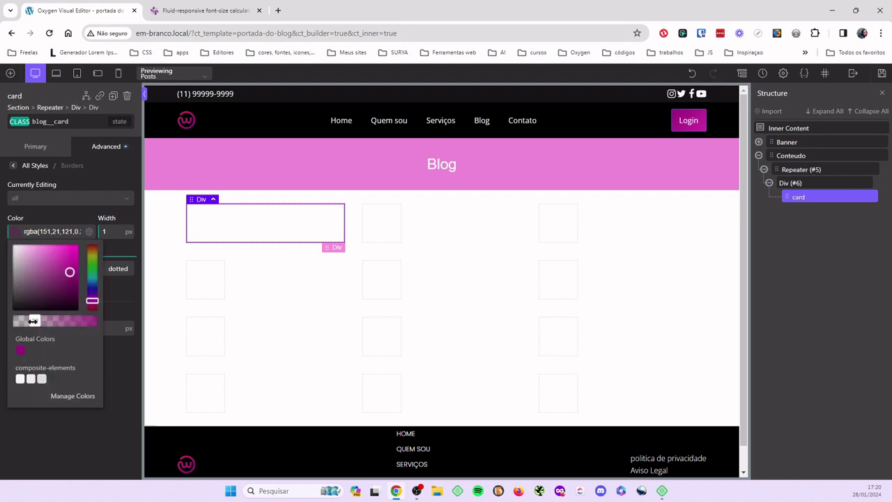
click(112, 251)
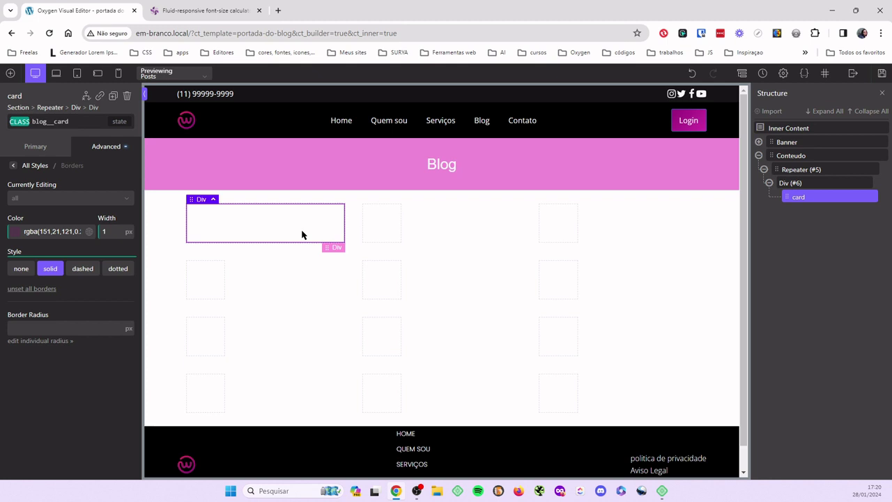
click(34, 327)
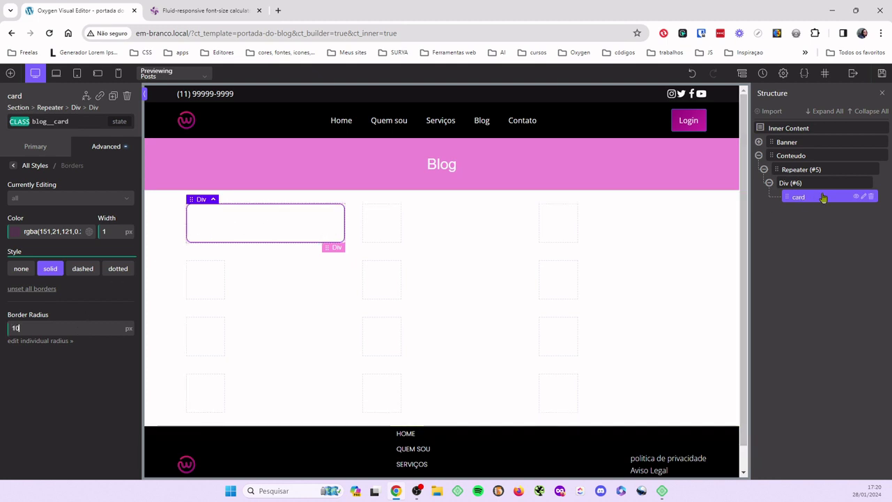
Add a div inside the card and give it the class blog__container__img
click(10, 74)
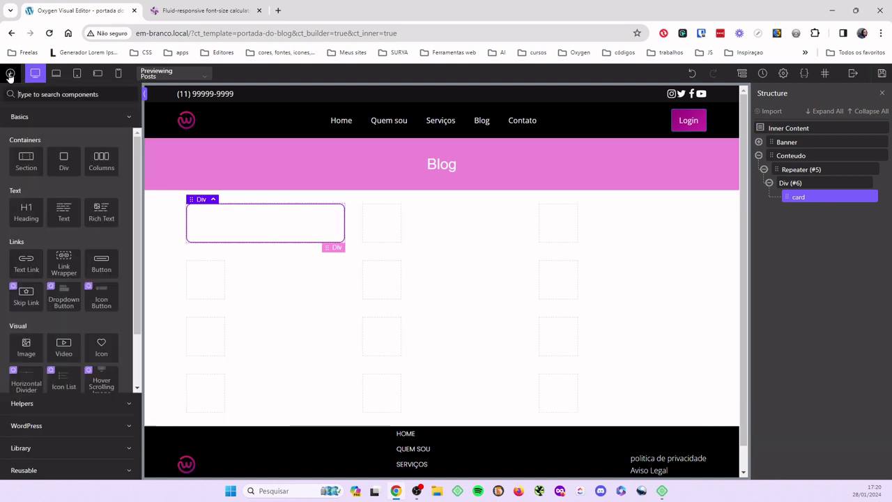
click(64, 164)
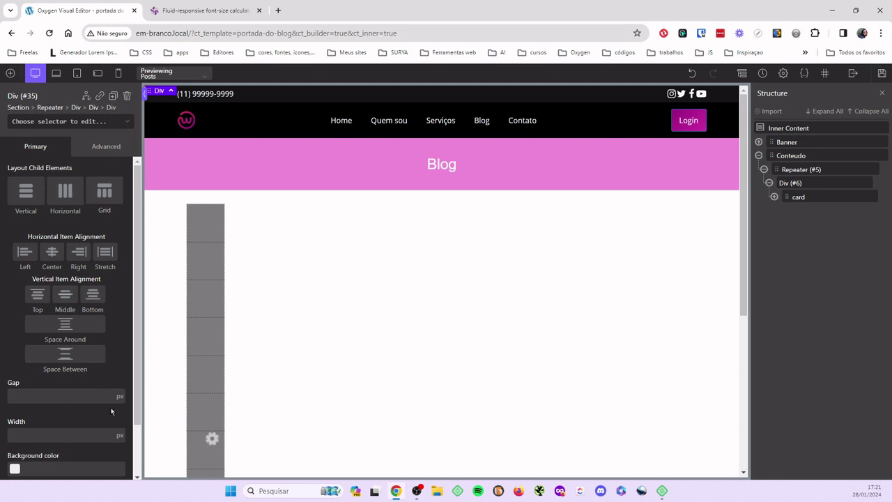
click(14, 125)
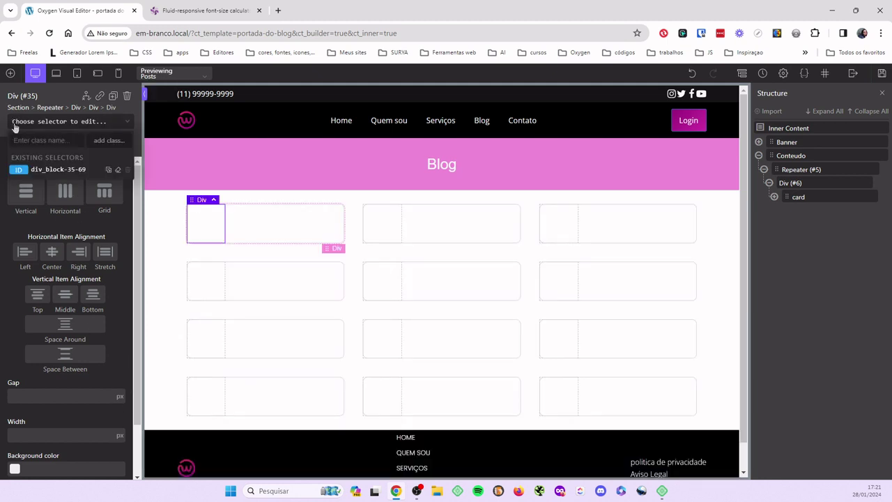
text(blog__c)
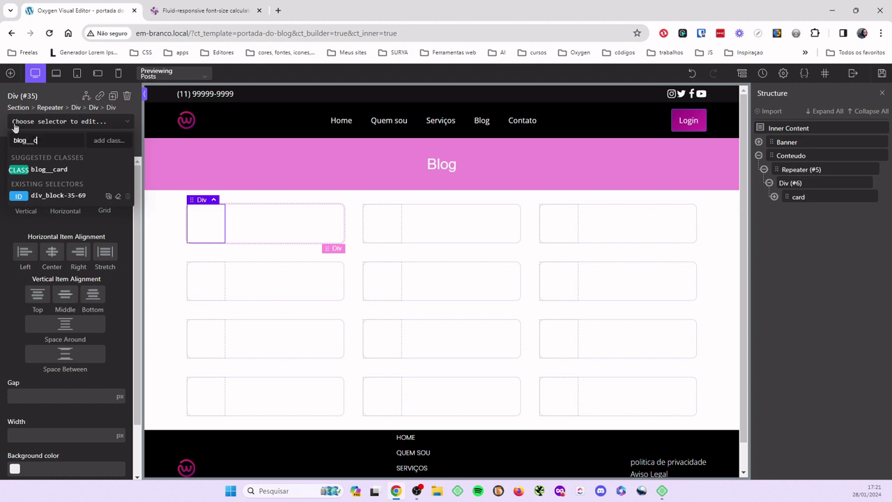
text(ontainer)
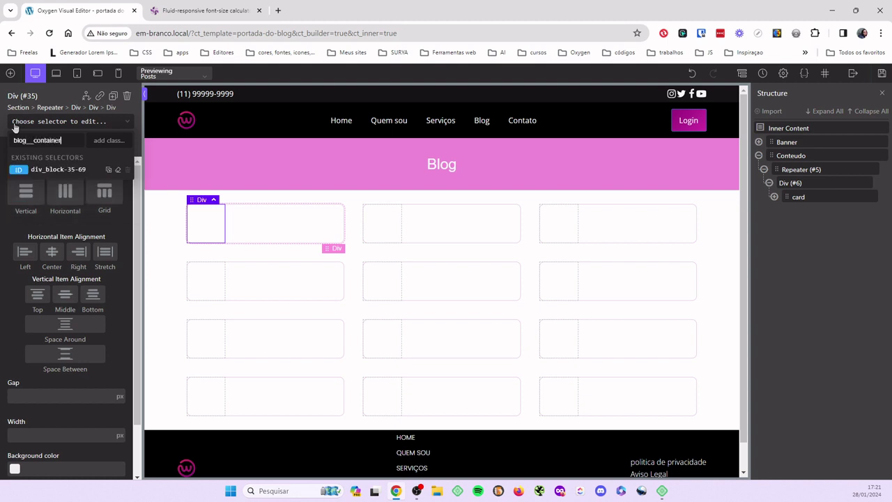
text(__img)
key(Return)
click(46, 140)
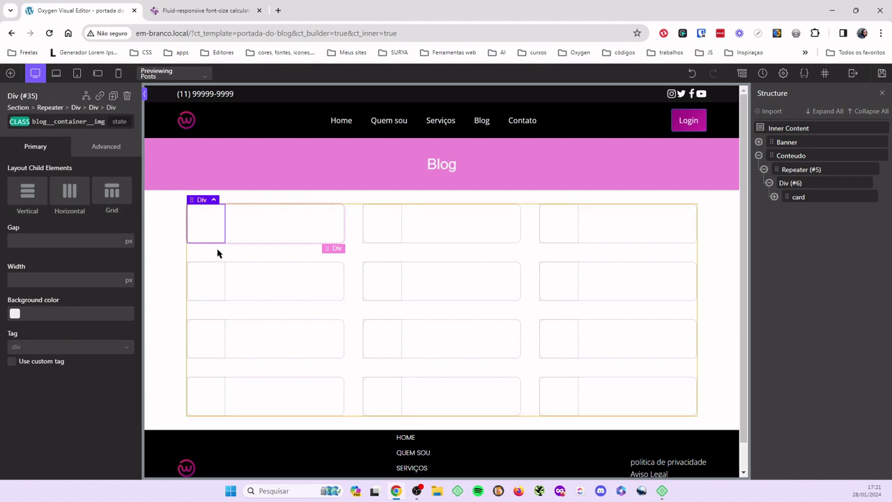
Set the width of the blog__container__img div to 100%
click(131, 280)
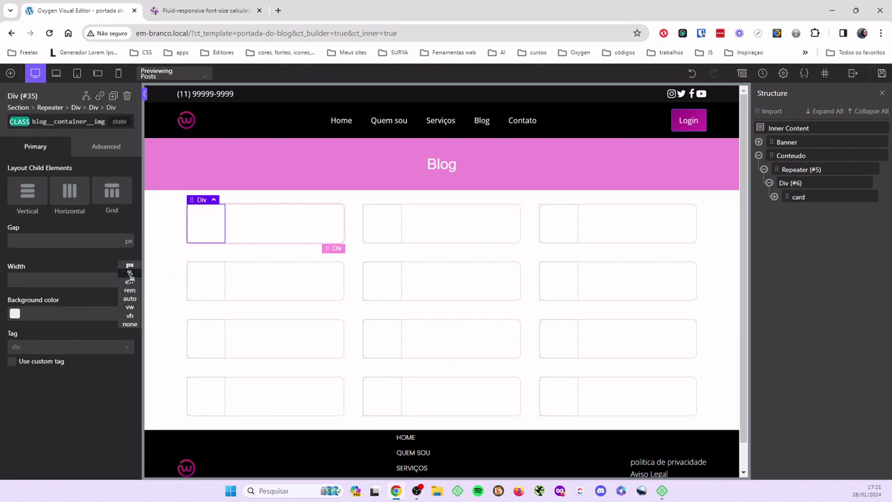
click(130, 286)
click(103, 274)
text(1)
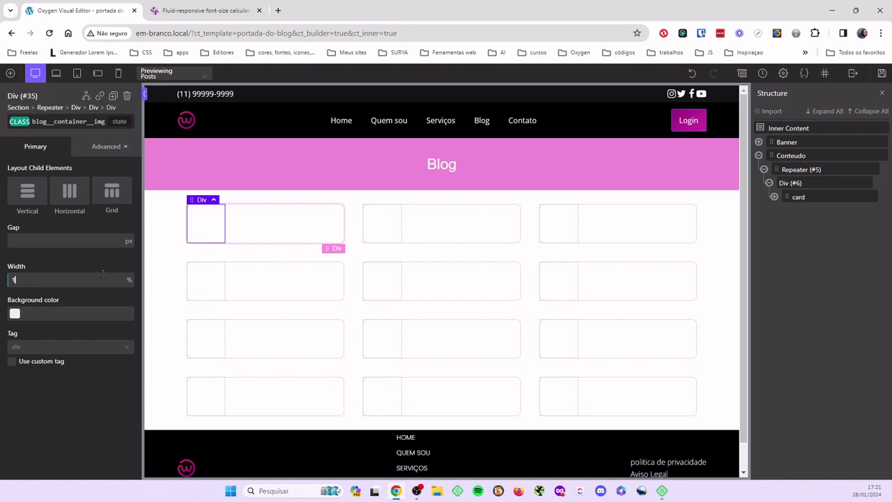
text(00)
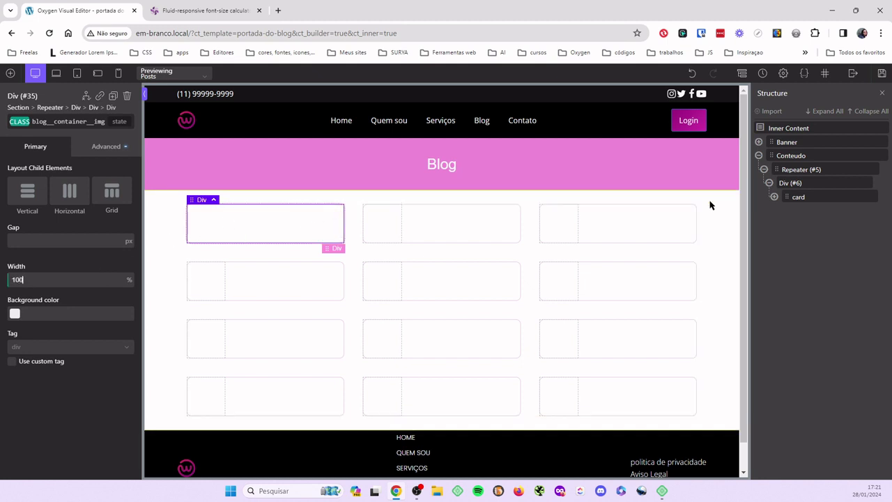
Rename the div nested in the card as "container__img"
click(773, 197)
double_click(828, 210)
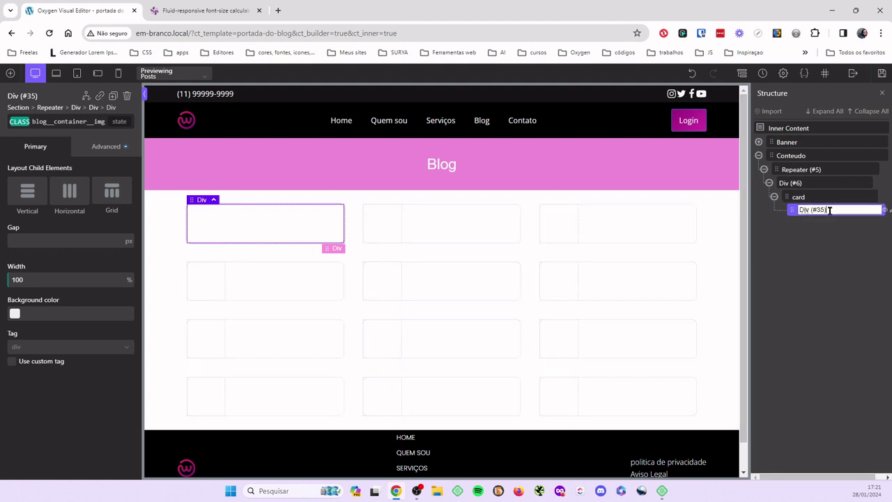
key(BackSpace)
key(BackSpace)
key(BackSpace)
key(BackSpace)
key(BackSpace)
key(BackSpace)
key(BackSpace)
text(container__img)
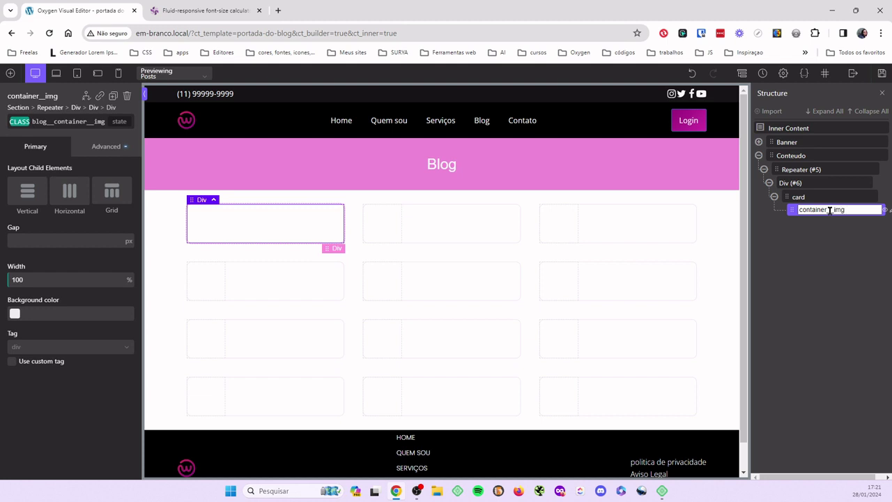
key(Return)
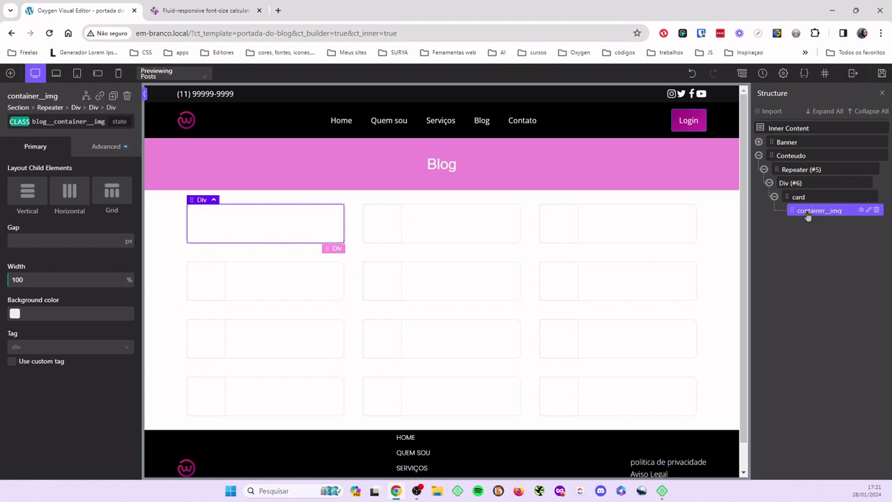
Add an Image element inside container__img and give it the class blog__img
click(9, 73)
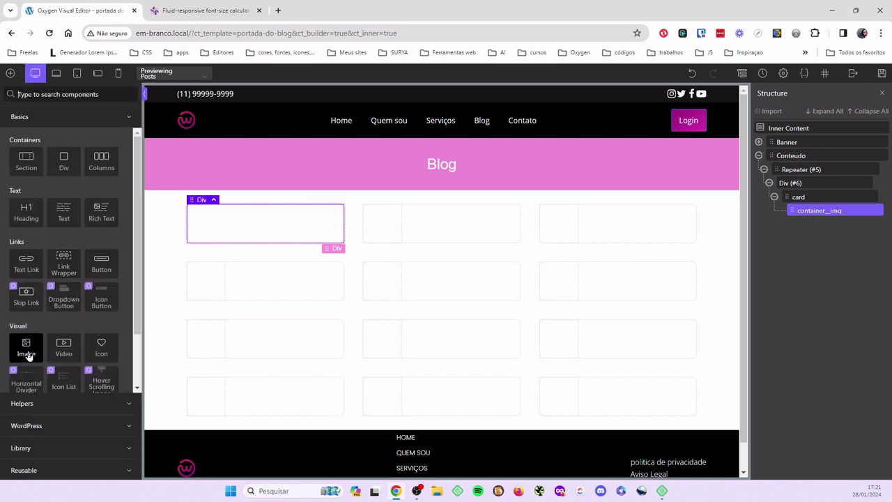
click(27, 349)
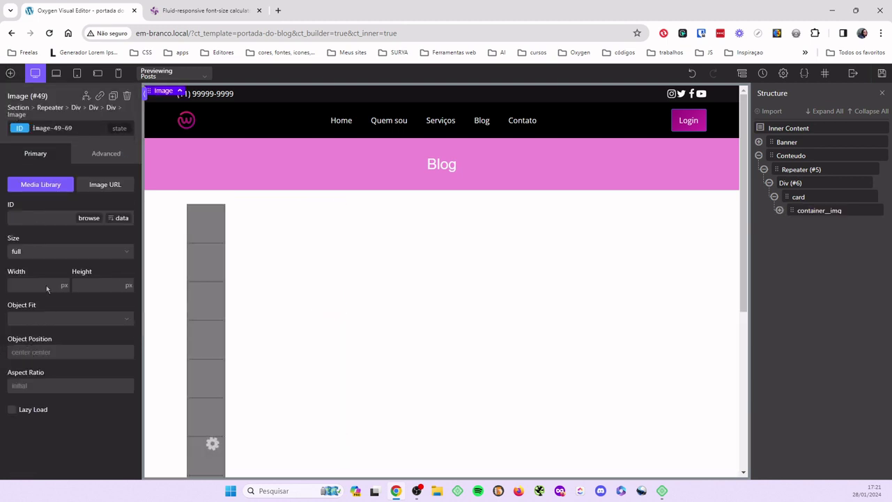
click(28, 129)
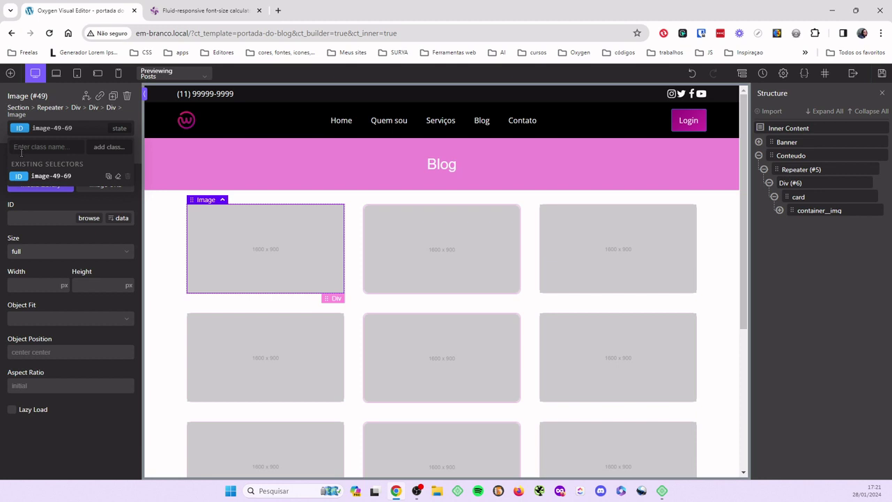
text(blog__img)
click(105, 148)
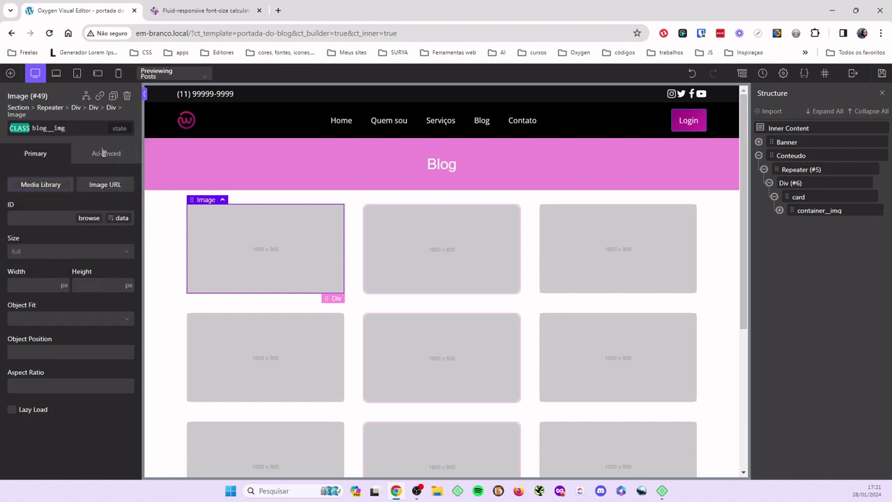
Set the overflow of the container__img div to hidden
click(811, 210)
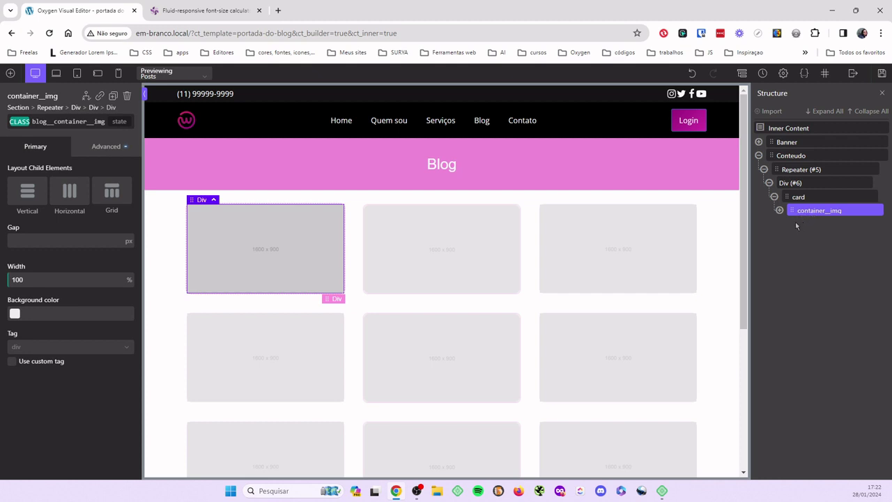
click(95, 149)
click(43, 207)
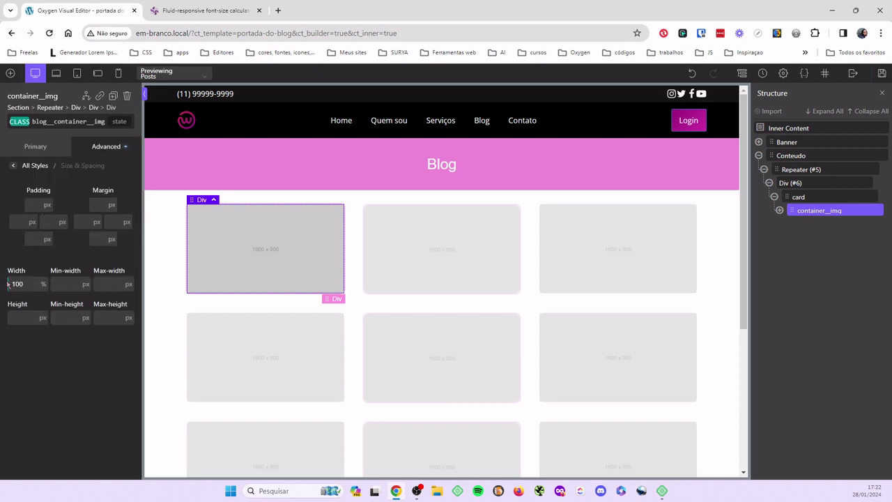
click(14, 168)
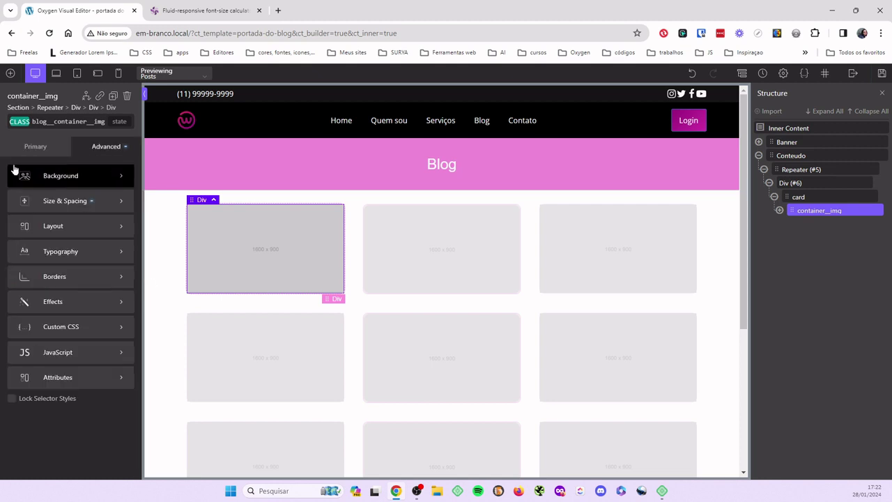
click(71, 232)
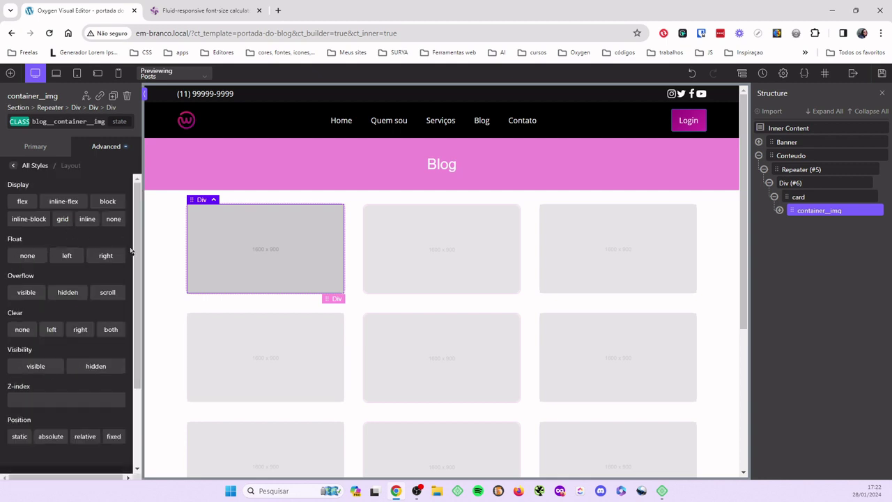
drag(136, 267, 139, 321)
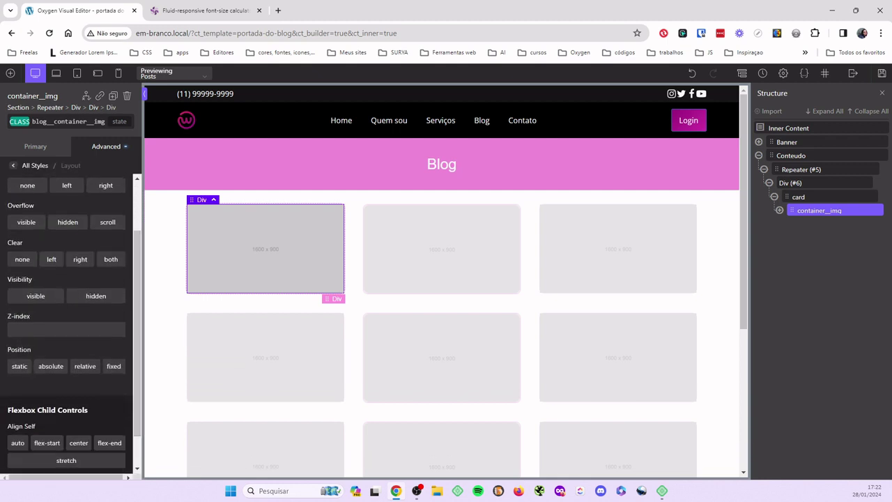
click(67, 225)
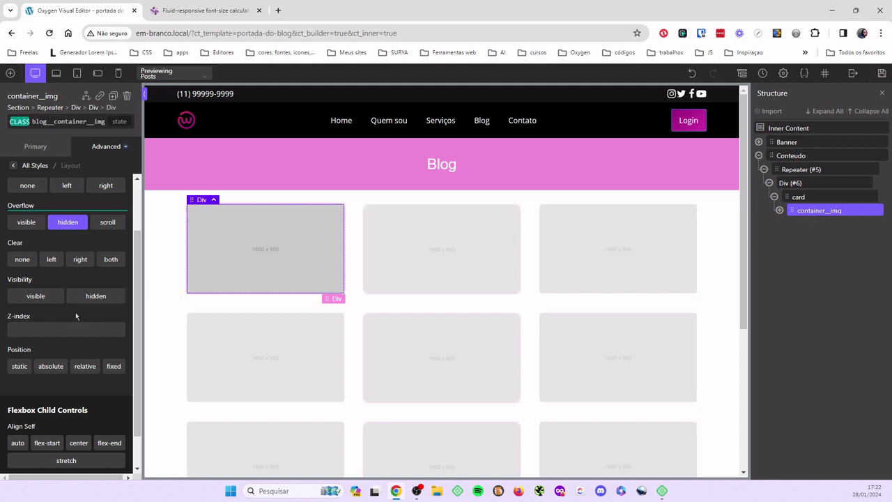
click(14, 166)
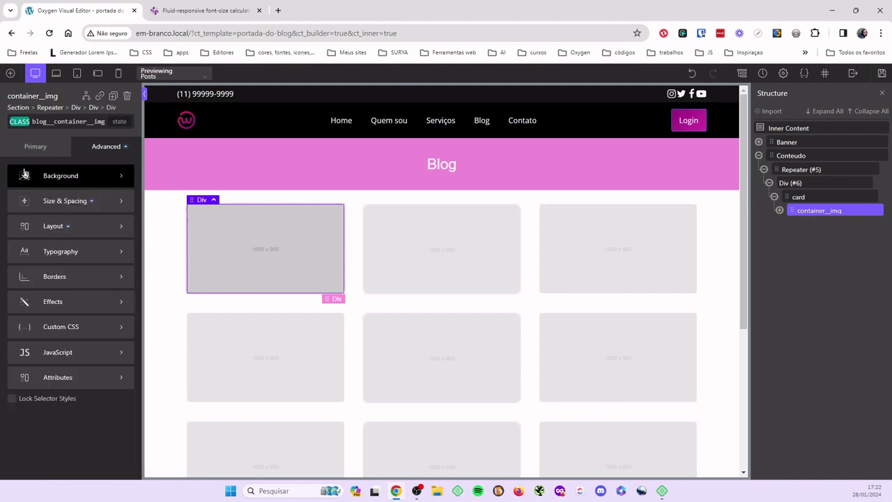
Round only the two top corners of the container__img div with a 10 px border radius
click(59, 282)
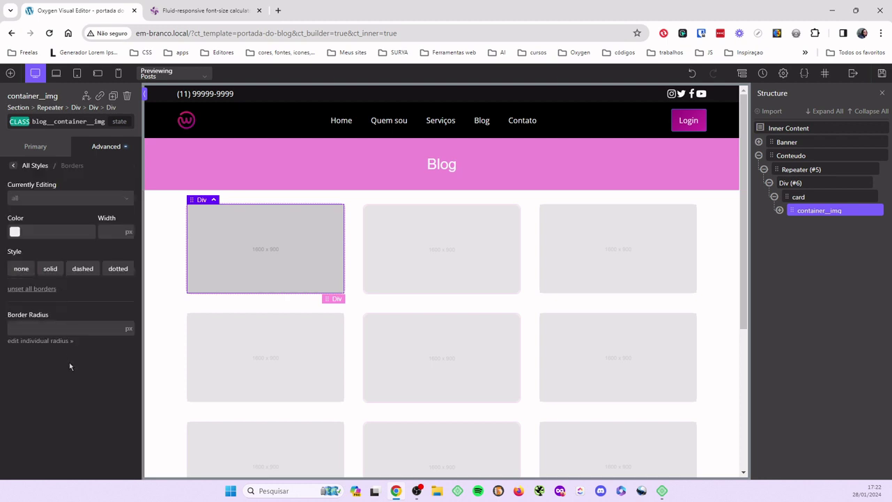
click(40, 341)
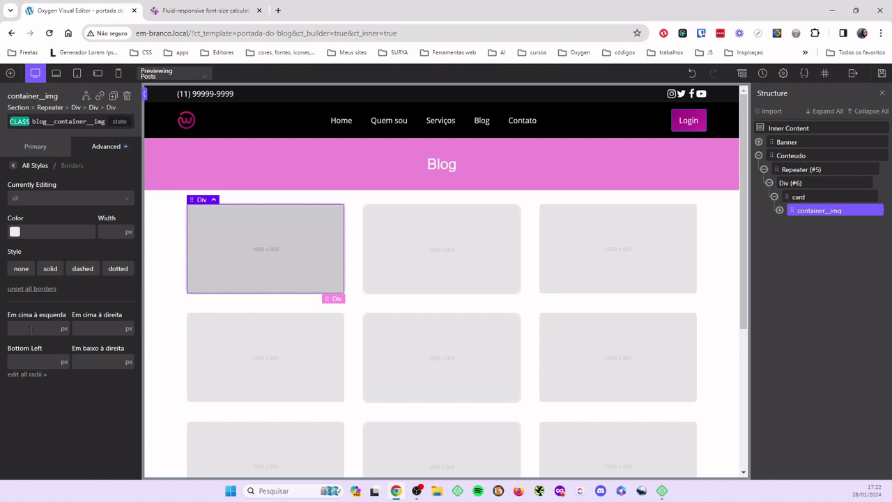
text(10)
click(114, 323)
text(10)
Set the card image's URL source to the post's dynamic Featured Image at thumbnail size
click(309, 254)
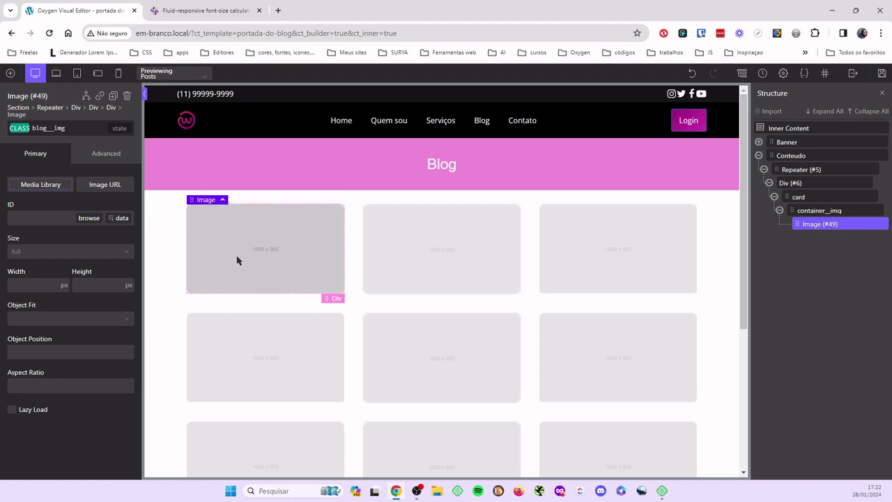
mouse_move(814, 231)
click(95, 189)
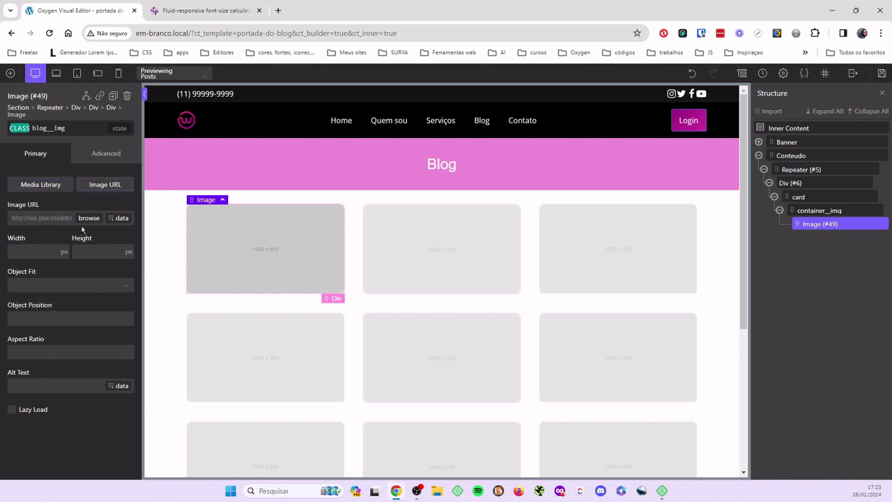
click(120, 220)
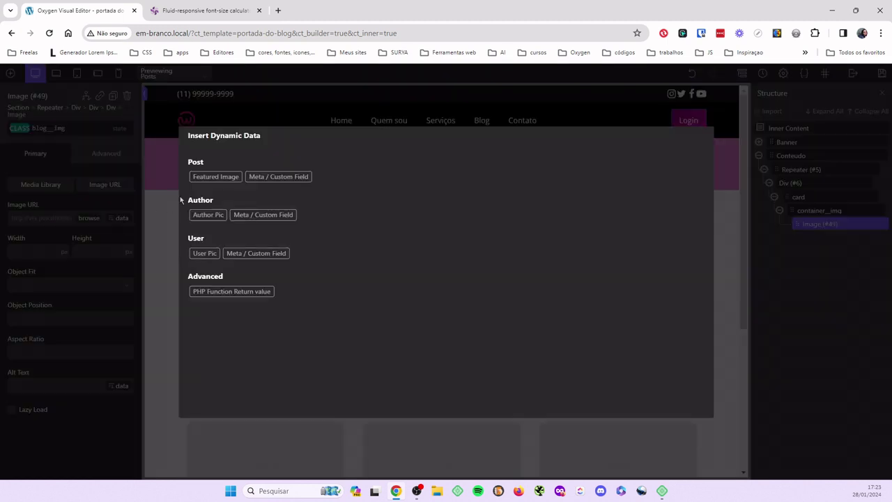
click(217, 177)
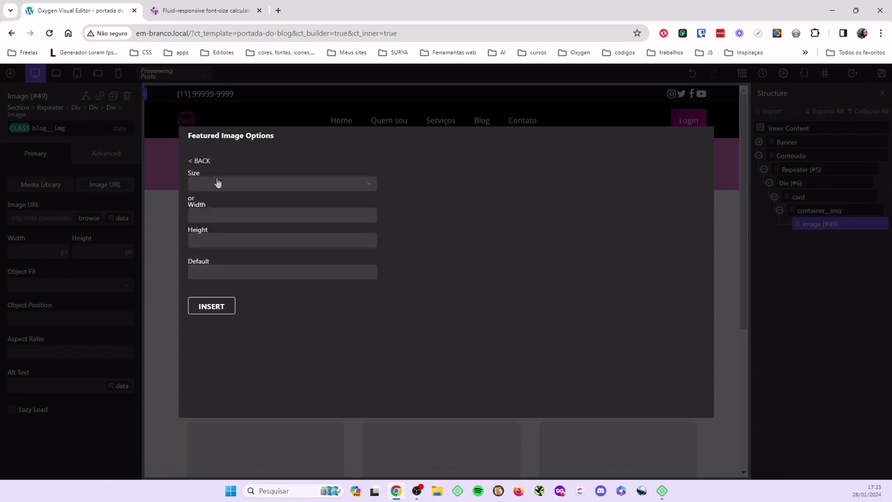
click(368, 189)
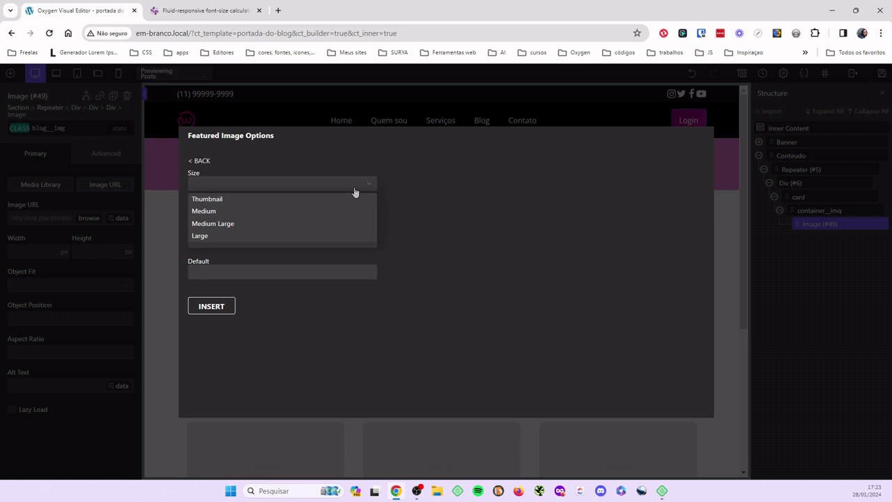
click(218, 200)
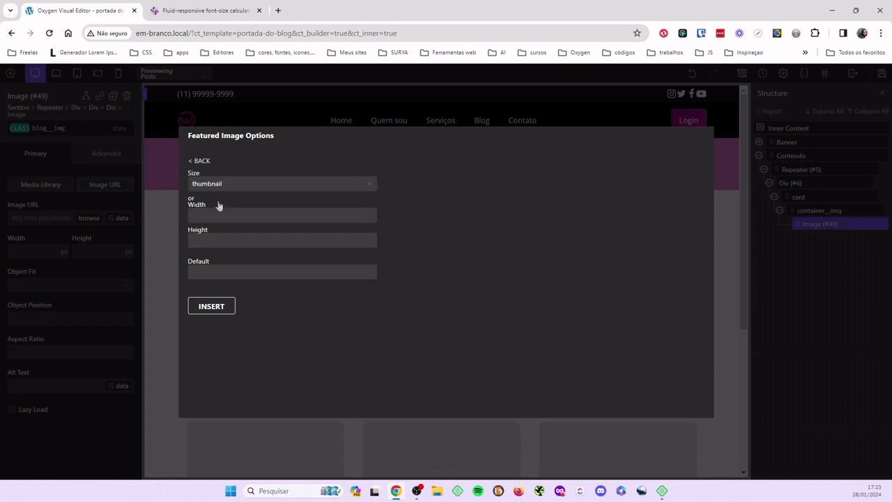
click(201, 312)
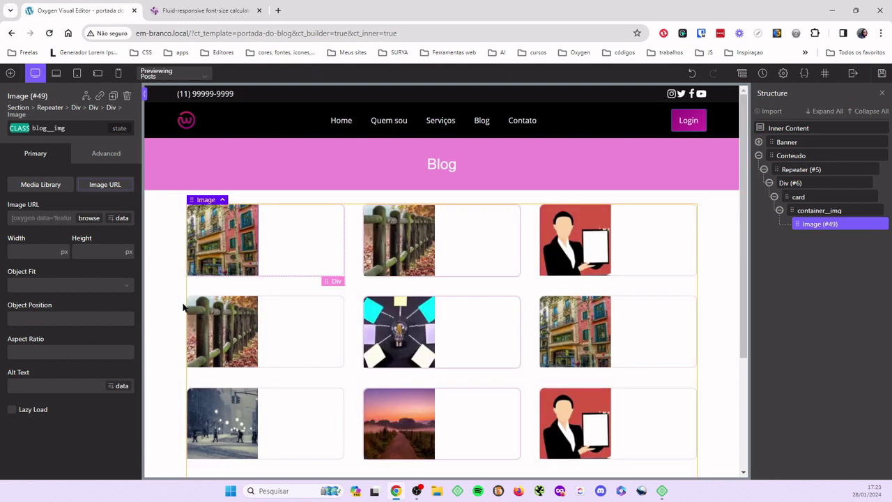
Set both the width and height of the blog__img image to 100%
click(62, 251)
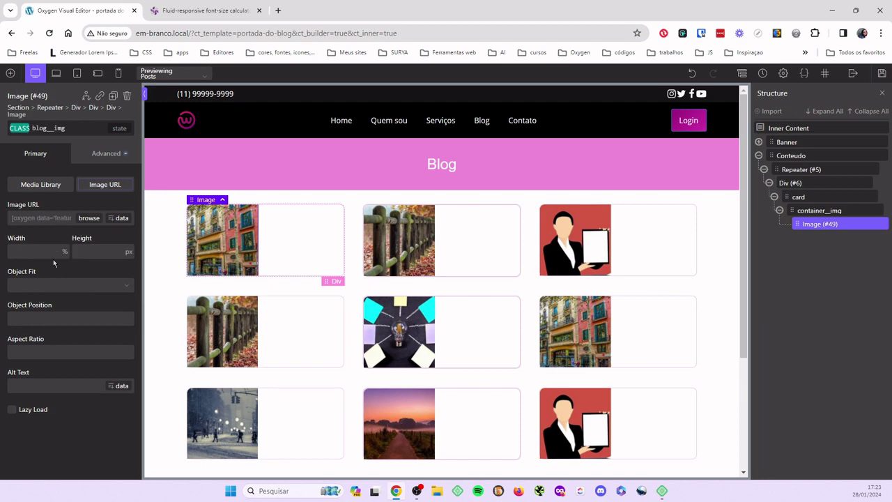
text(100)
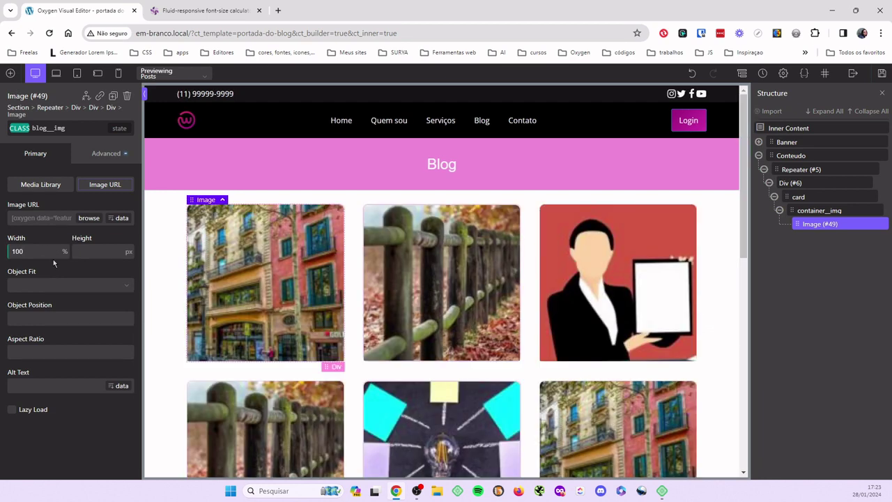
mouse_move(129, 251)
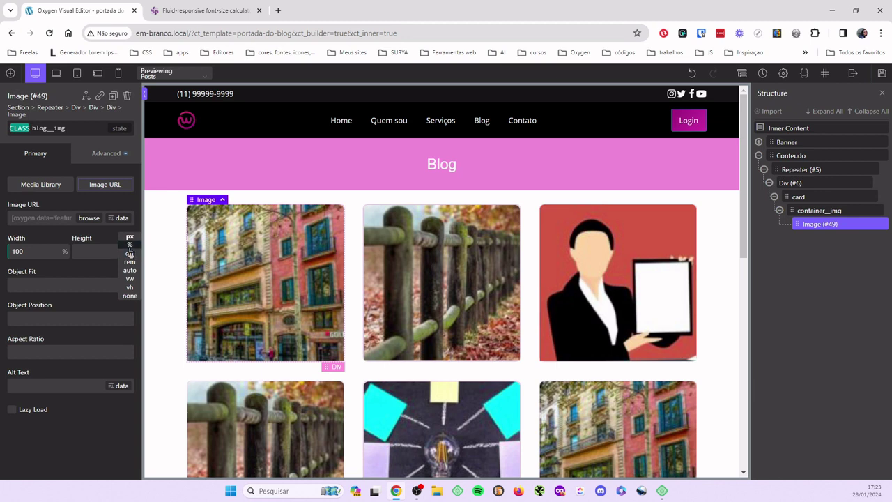
click(130, 245)
click(108, 249)
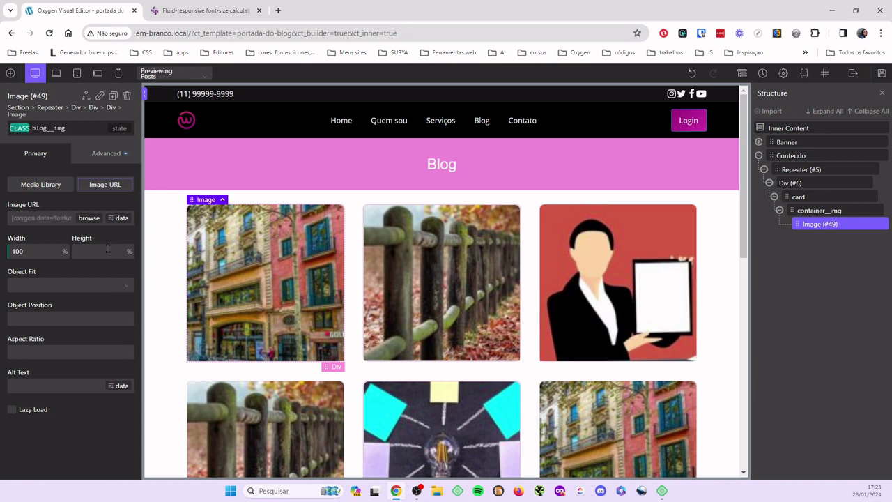
text(100)
Set the card image's object fit to cover and its object position to center center
click(129, 287)
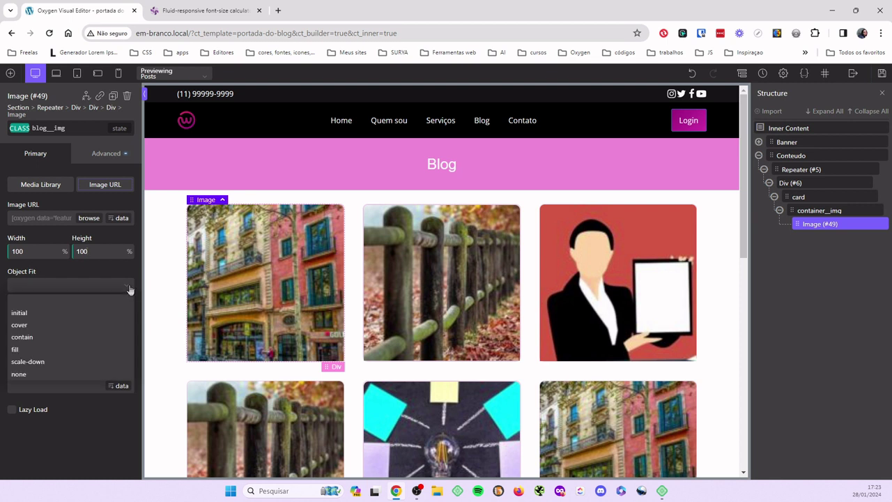
click(49, 326)
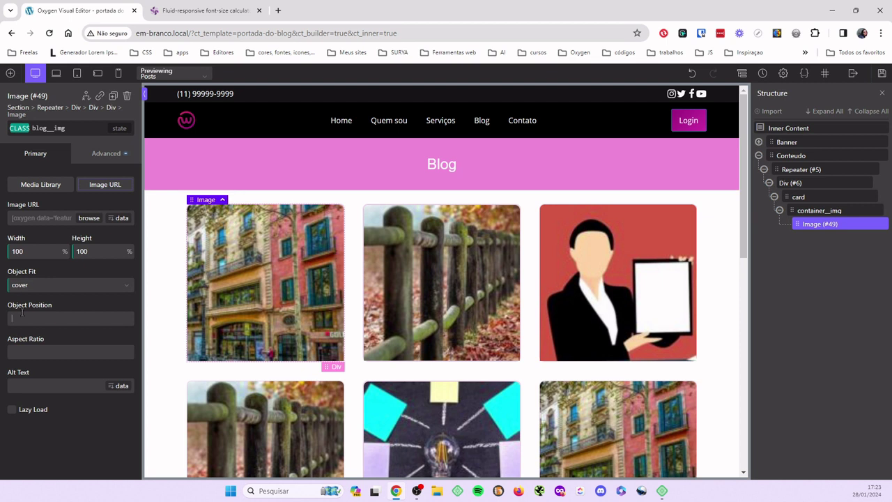
text(center center)
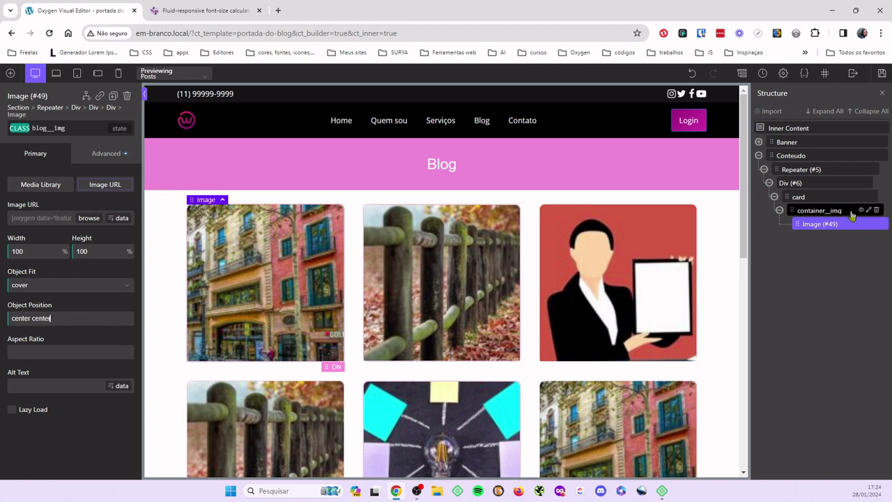
Give the container__img div a height of 100% and a maximum height of 20 rem
click(823, 210)
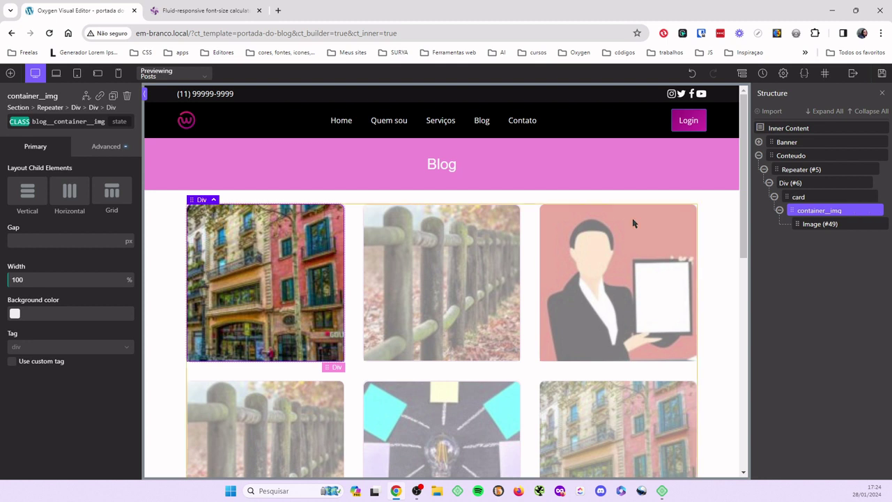
click(84, 153)
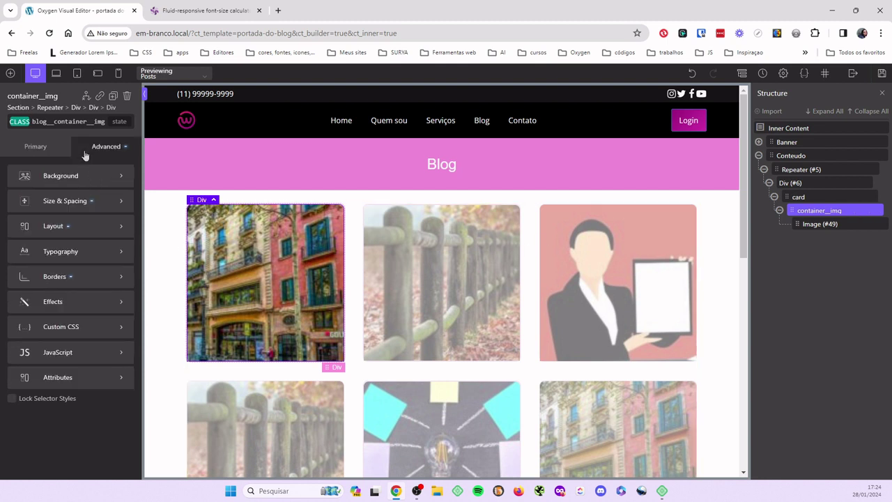
click(65, 201)
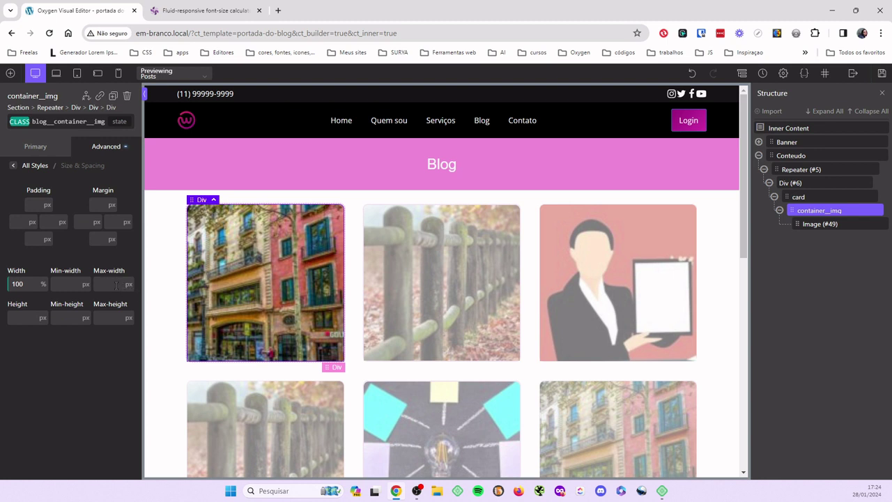
click(43, 320)
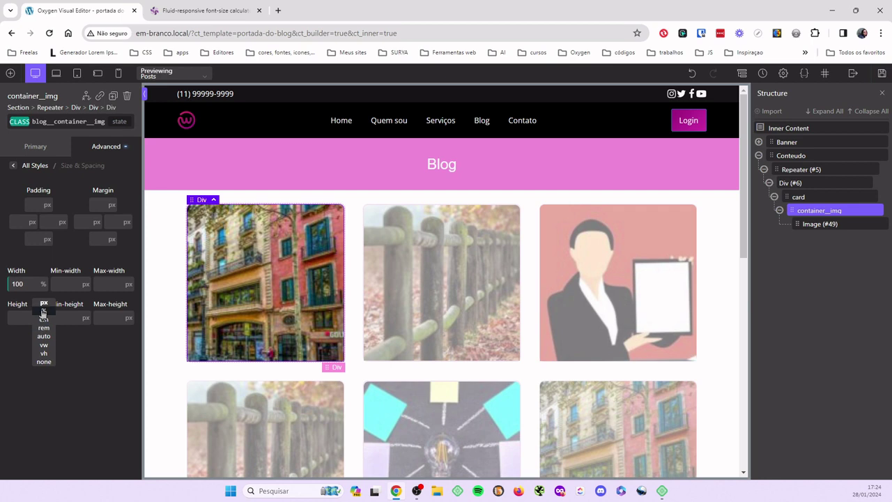
click(43, 311)
text(100)
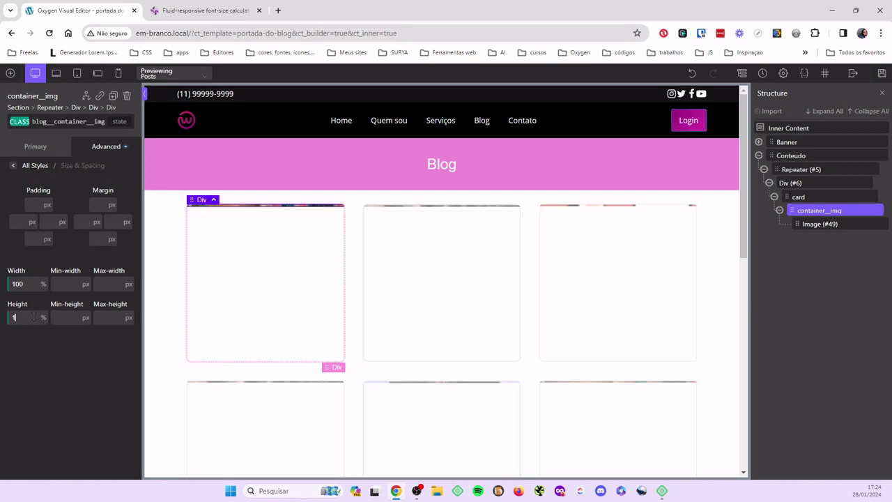
click(130, 317)
click(127, 332)
click(109, 317)
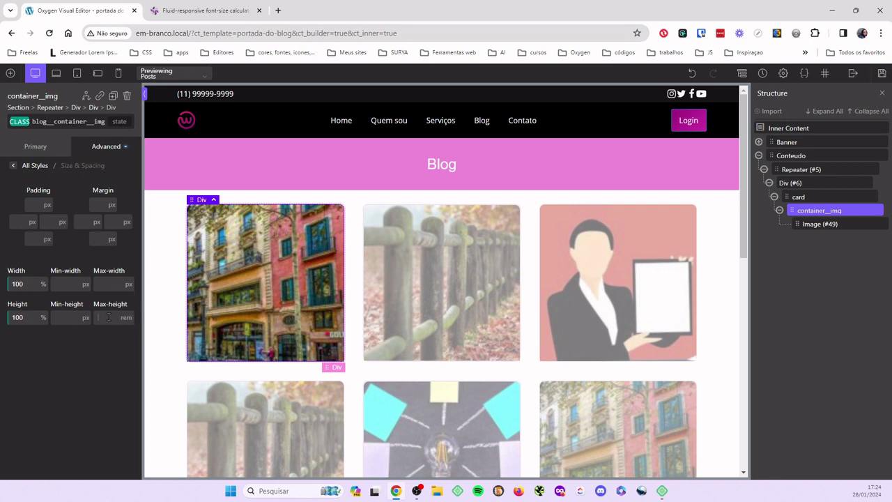
text(20)
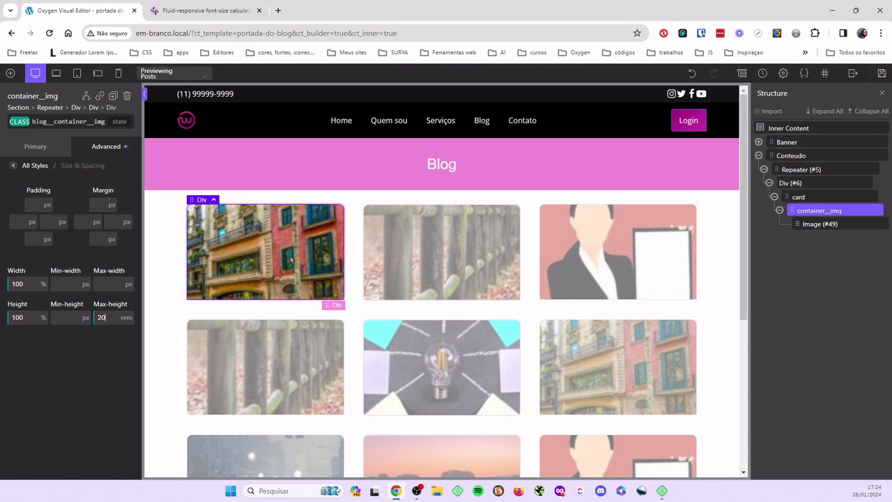
Add a second div inside the card, beneath container__img, and give it the class blog__container__content
click(779, 212)
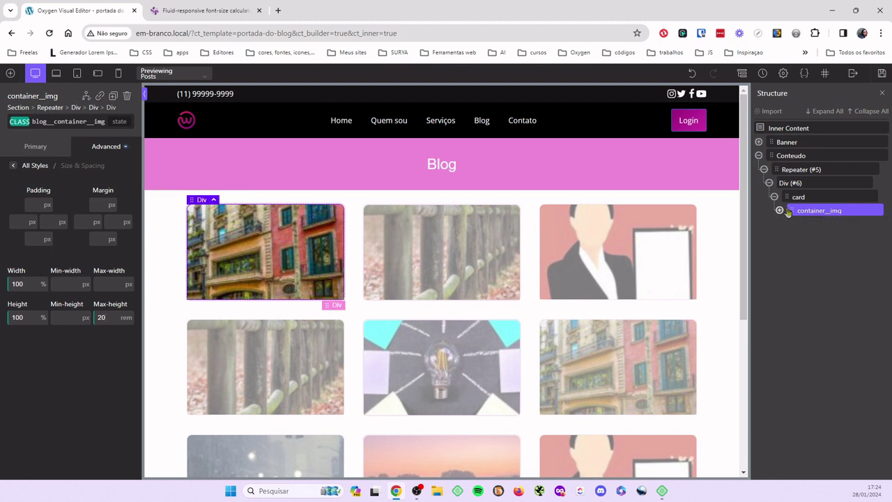
click(820, 199)
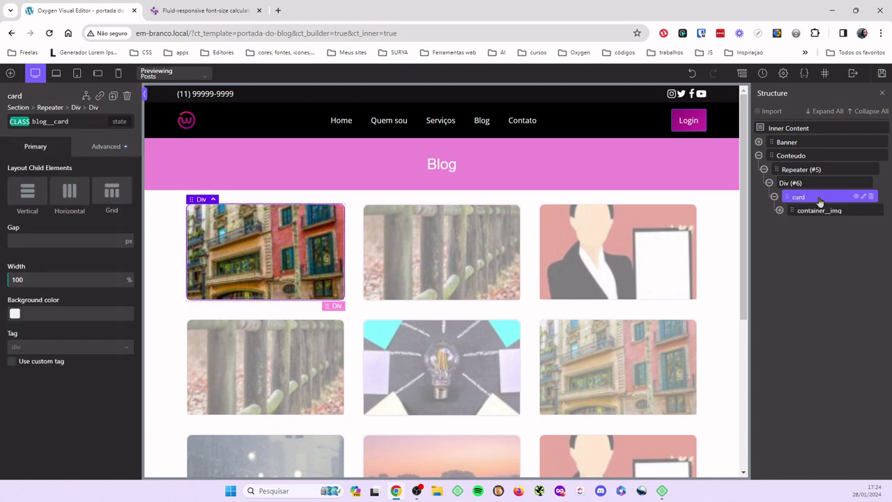
click(11, 73)
click(64, 169)
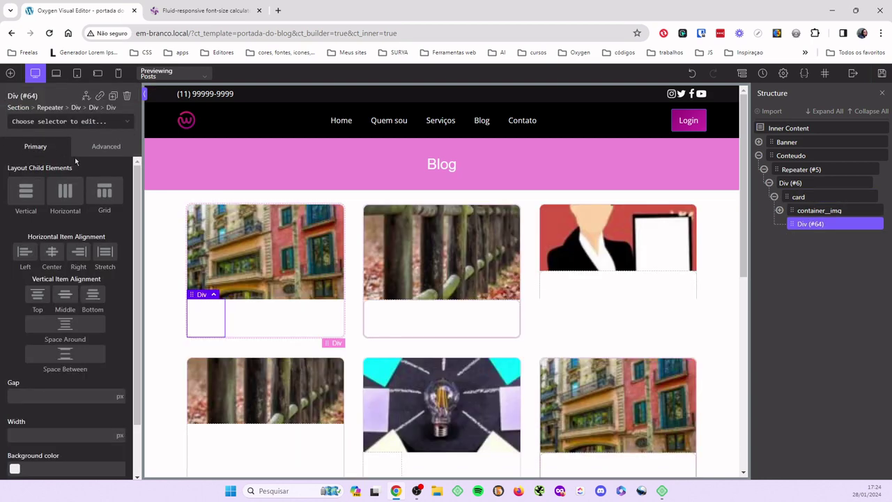
click(16, 125)
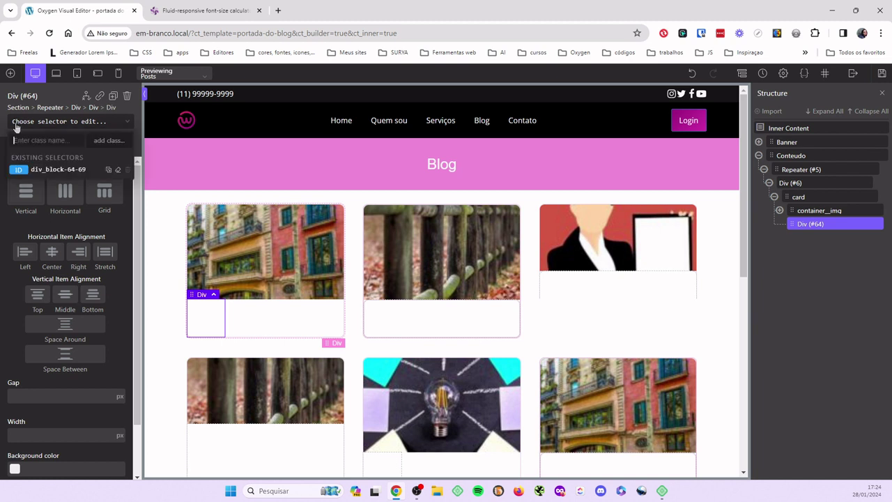
text(blog)
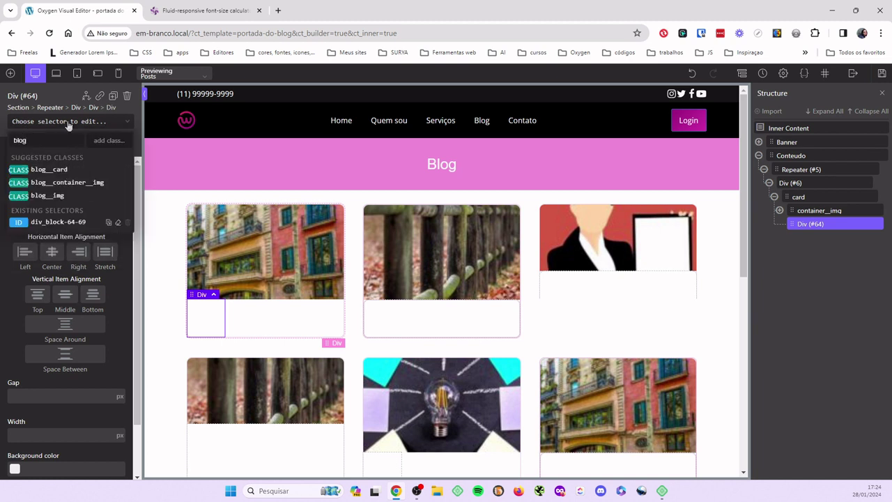
text(__conta)
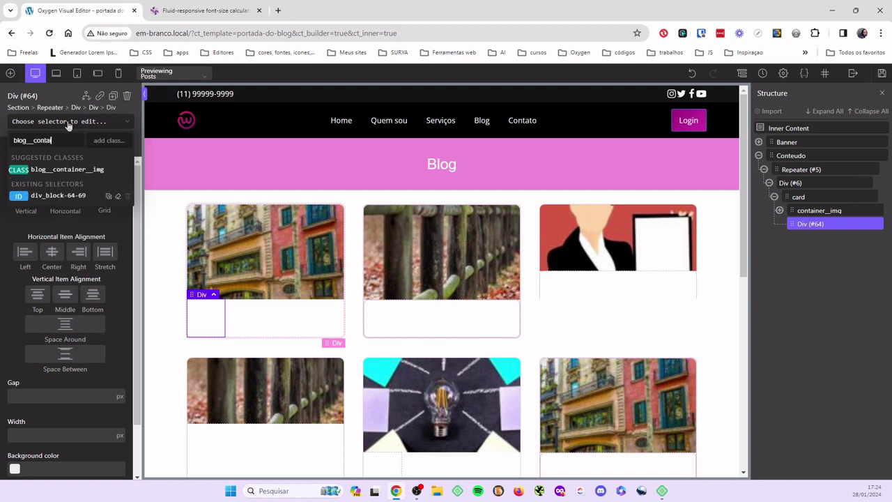
text(iner__c)
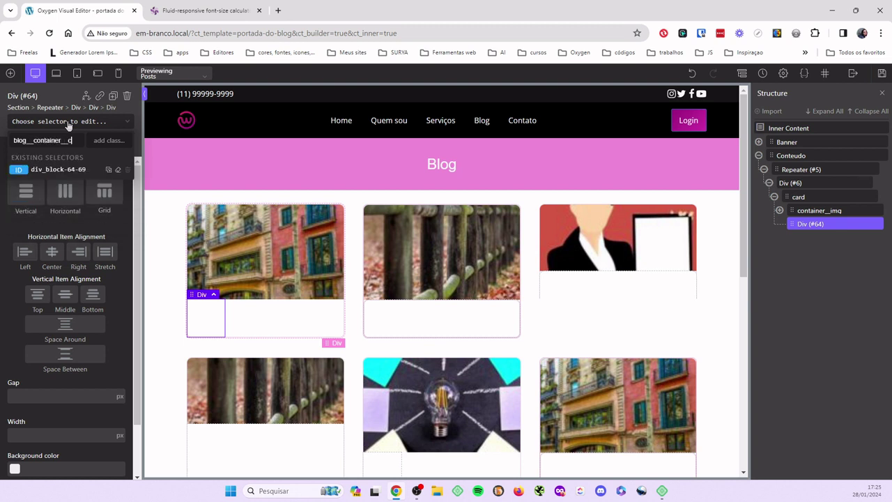
text(onten)
click(114, 143)
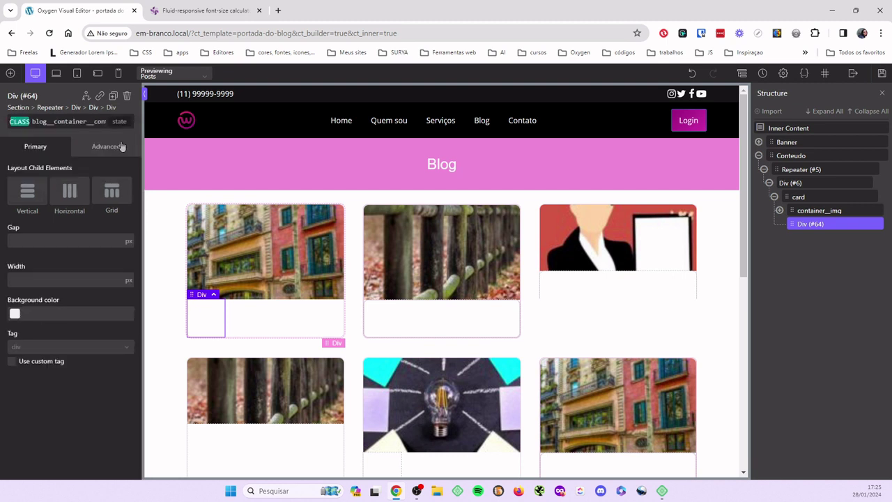
Rename the new div beneath container__img as "Container__content" in the structure tree
double_click(839, 223)
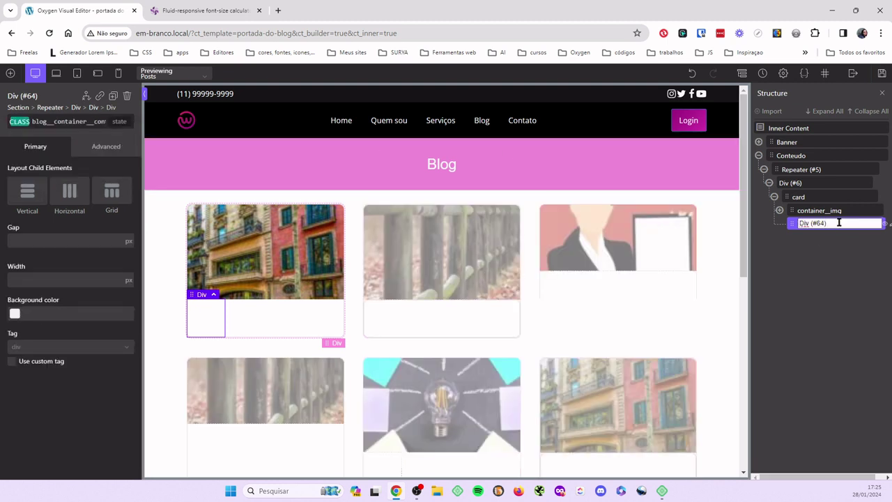
key(BackSpace)
key(BackSpace)
key(BackSpace)
key(BackSpace)
key(BackSpace)
key(BackSpace)
text(Container__content)
key(Return)
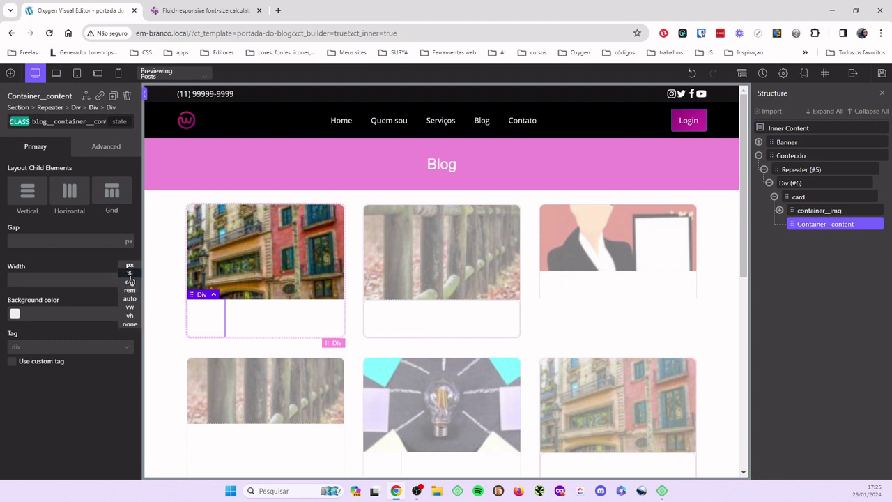
Set the width of the Container__content div to 100%
click(124, 281)
click(104, 278)
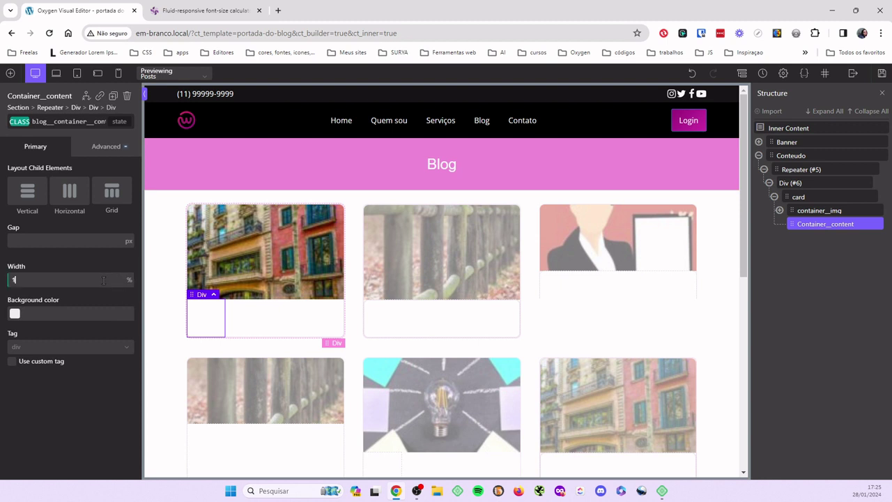
text(100)
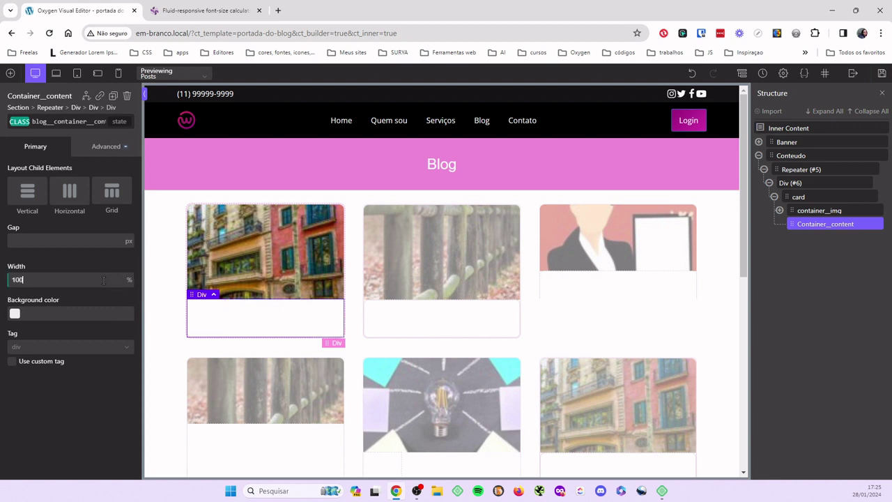
Set the padding of the Container__content div to 1 on all four sides
click(103, 149)
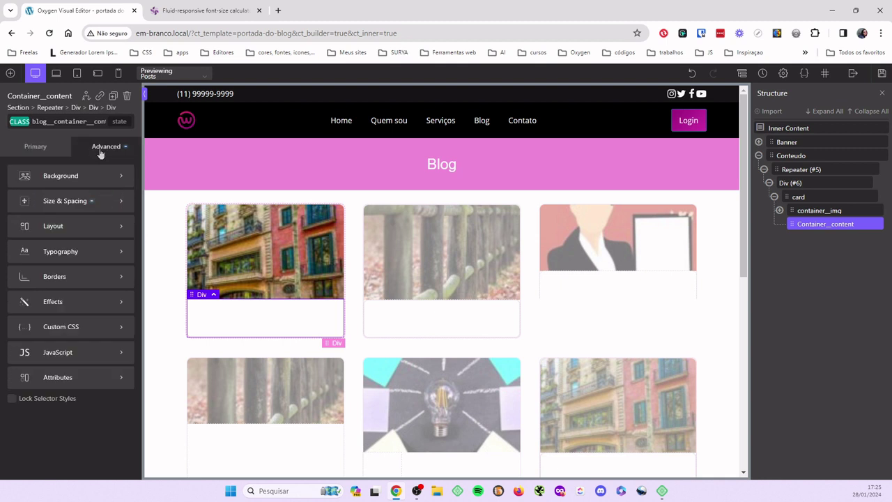
click(54, 201)
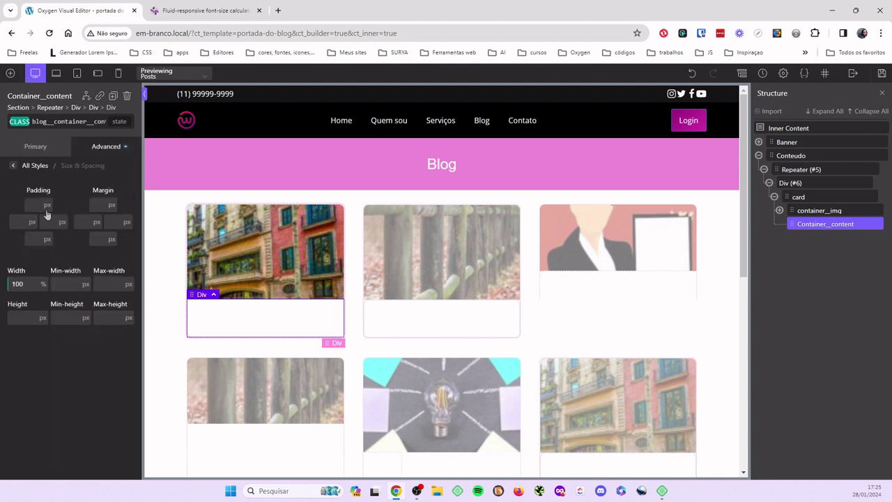
click(48, 205)
click(49, 215)
click(33, 205)
text(1)
click(38, 254)
Add a Text element inside the Container__content div and expand the div in the structure tree
click(11, 73)
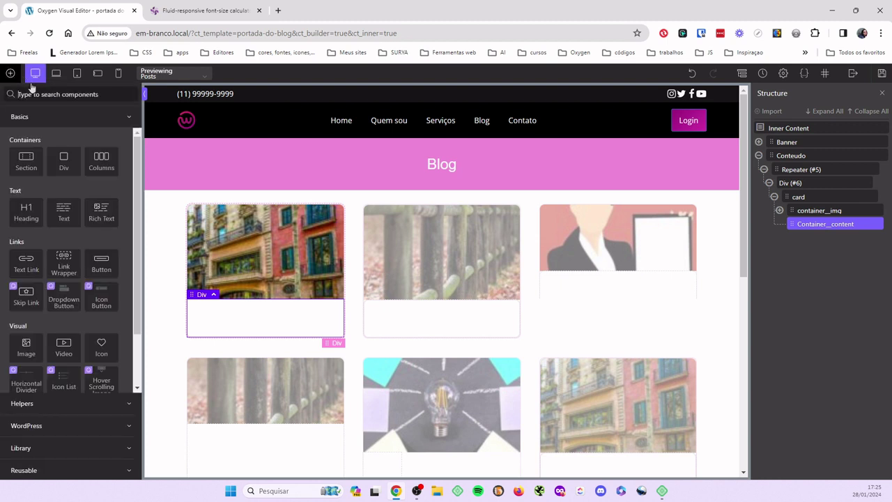
click(64, 213)
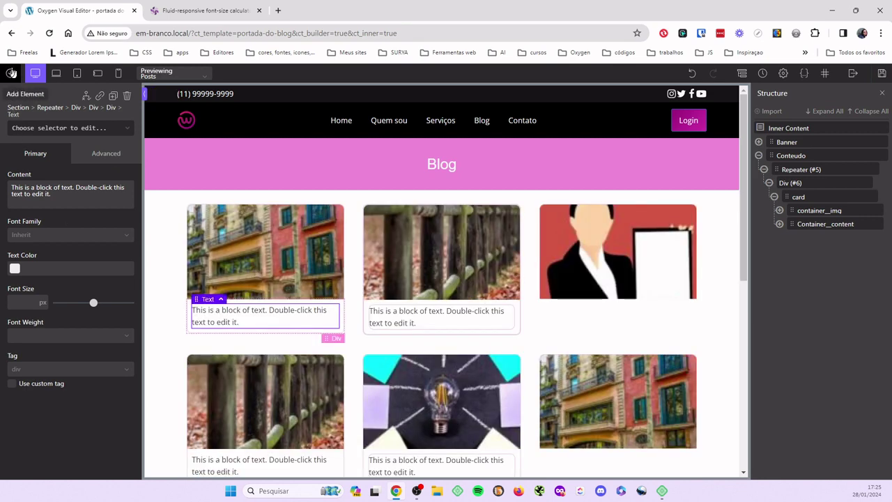
click(782, 227)
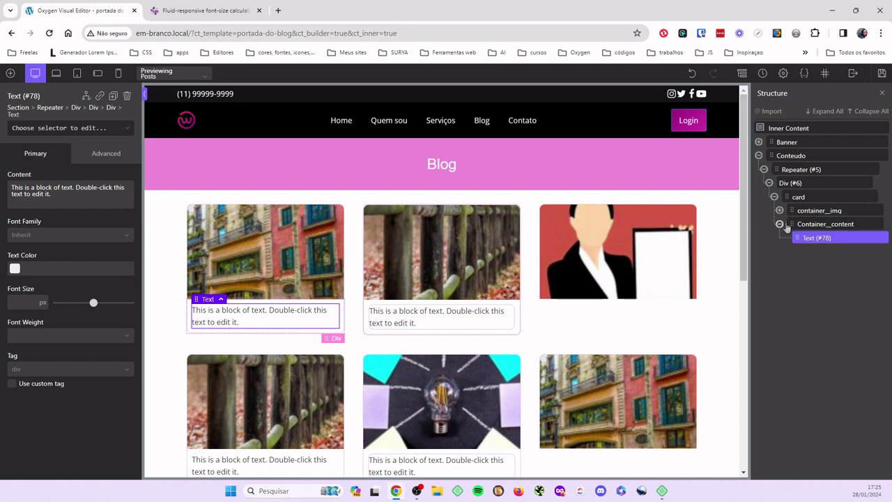
Add a Heading beneath the text inside Container__content and set its tag to H3
click(807, 225)
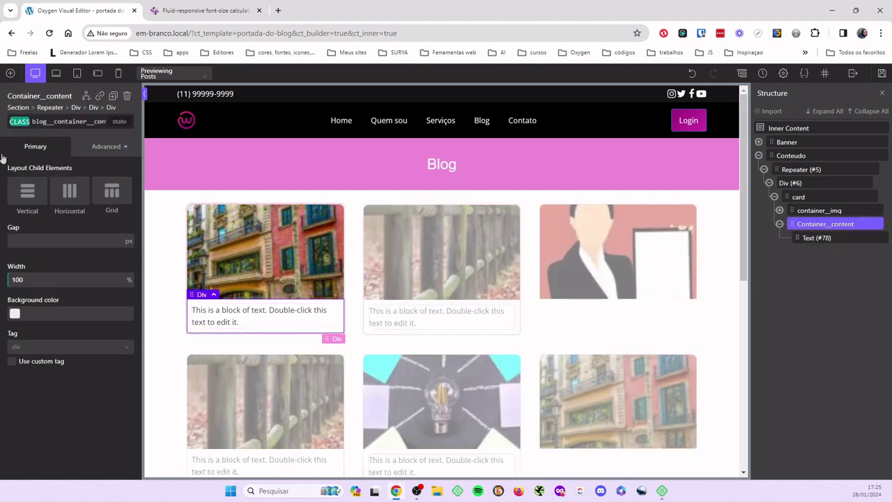
click(10, 74)
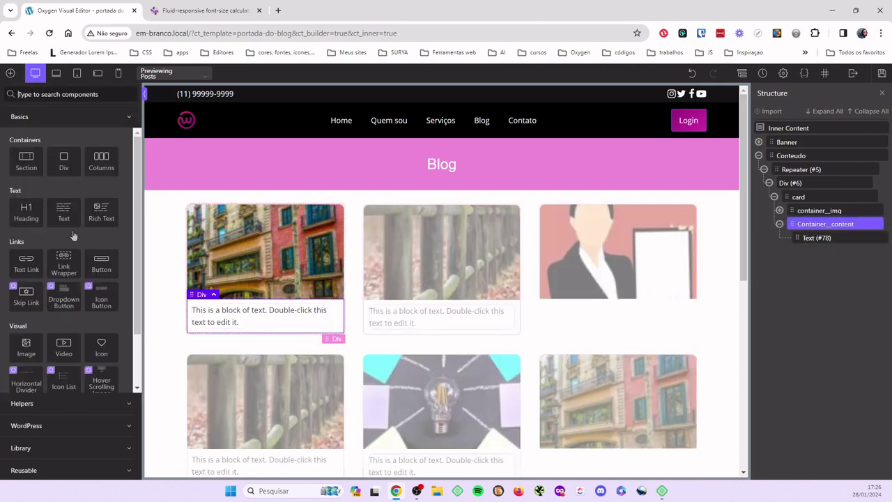
click(19, 220)
click(127, 373)
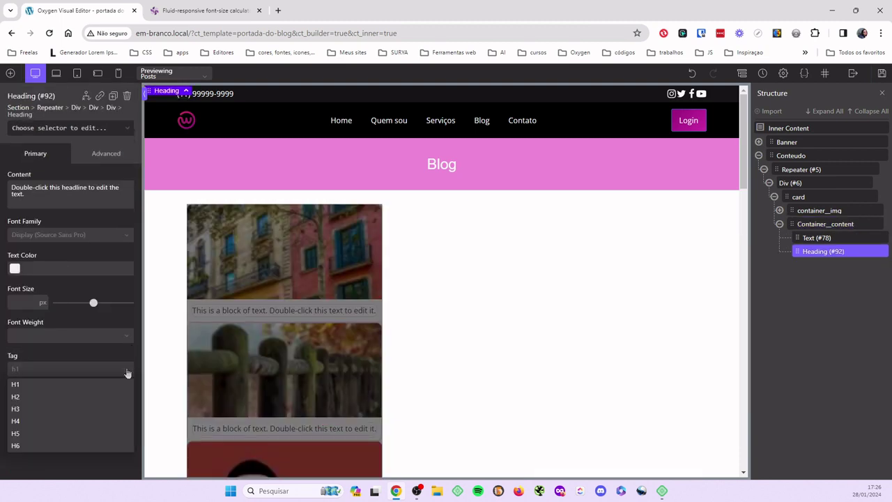
click(80, 409)
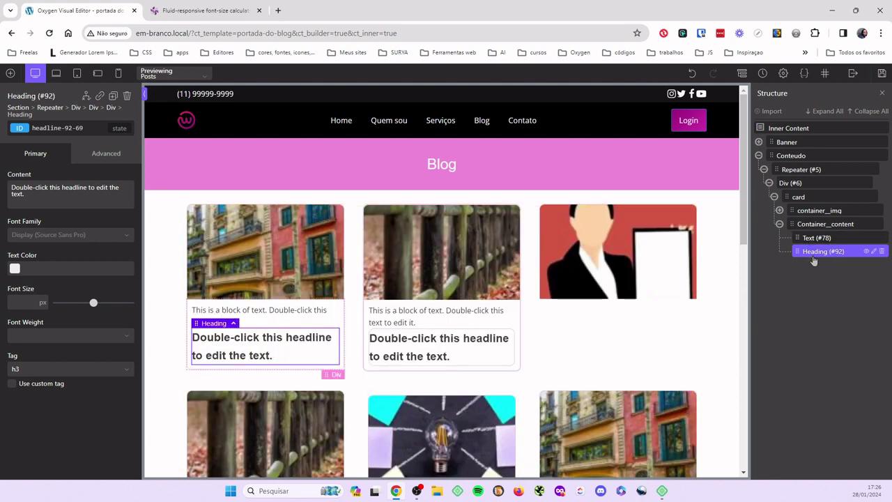
Add a second Text element inside Container__content, beneath the heading
click(808, 224)
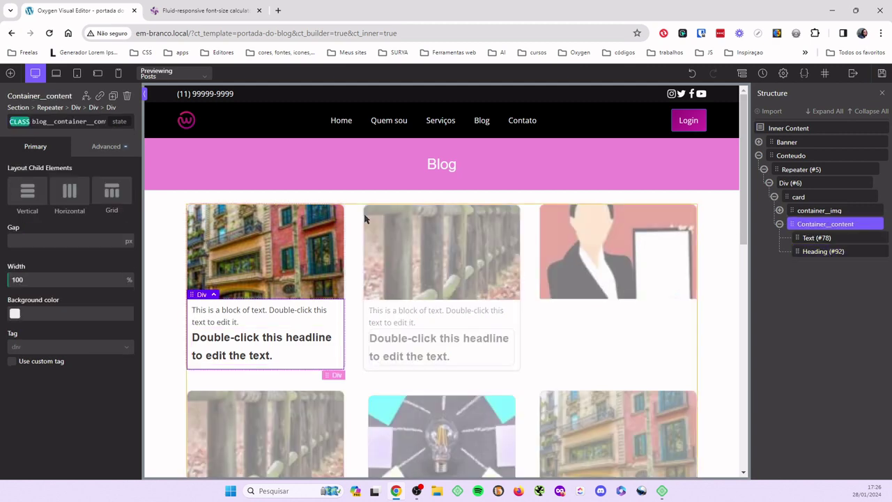
click(10, 73)
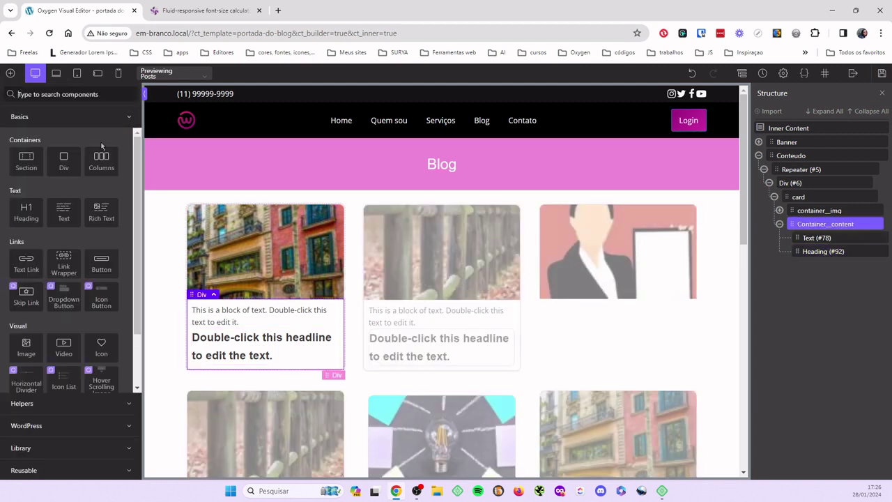
click(63, 211)
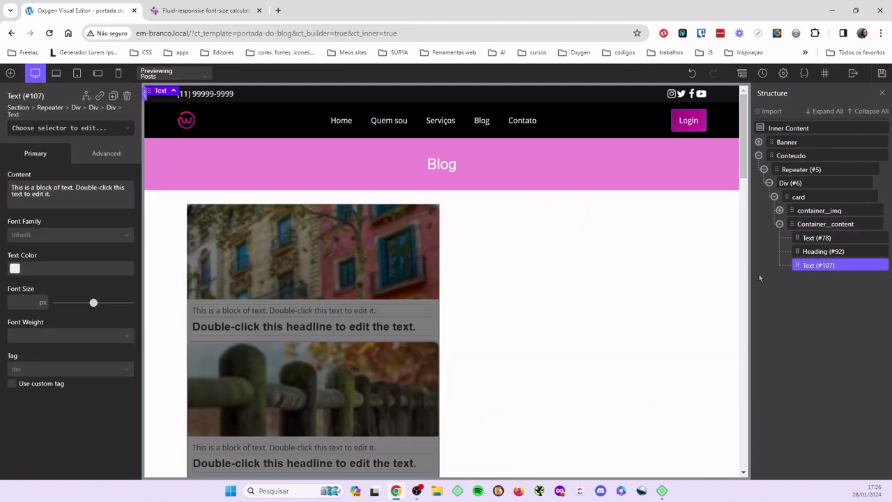
Add a Button inside Container__content, beneath the second text element
click(816, 224)
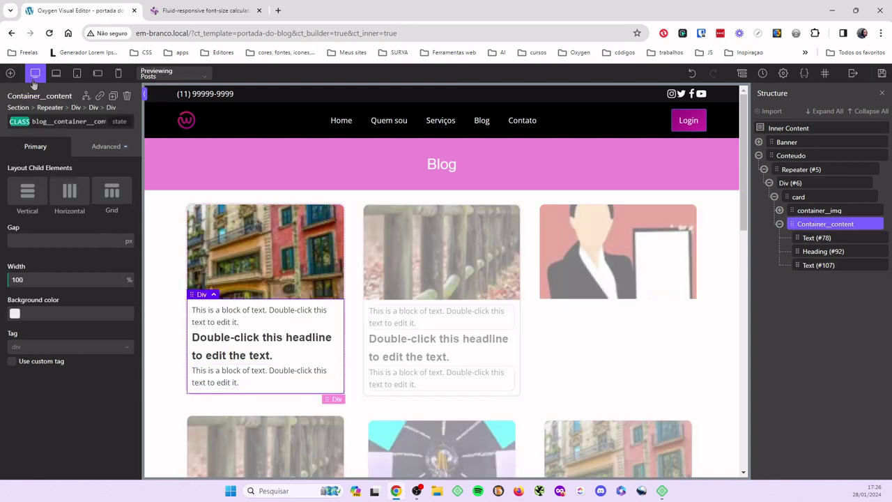
click(11, 73)
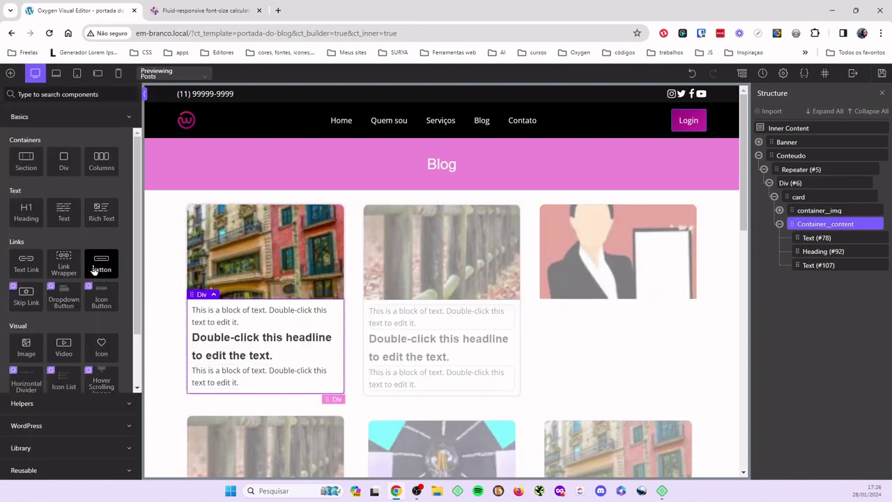
click(101, 263)
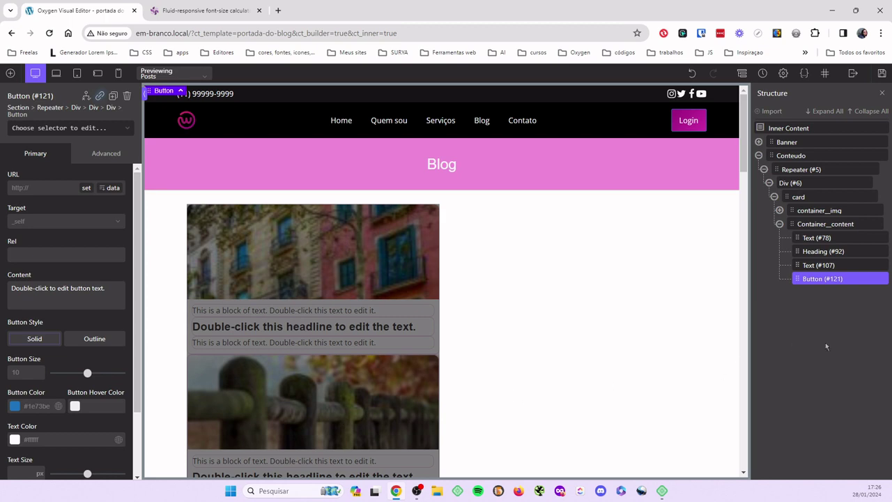
Rename the first text element inside Container__content as "categorias" in the structure tree
click(816, 238)
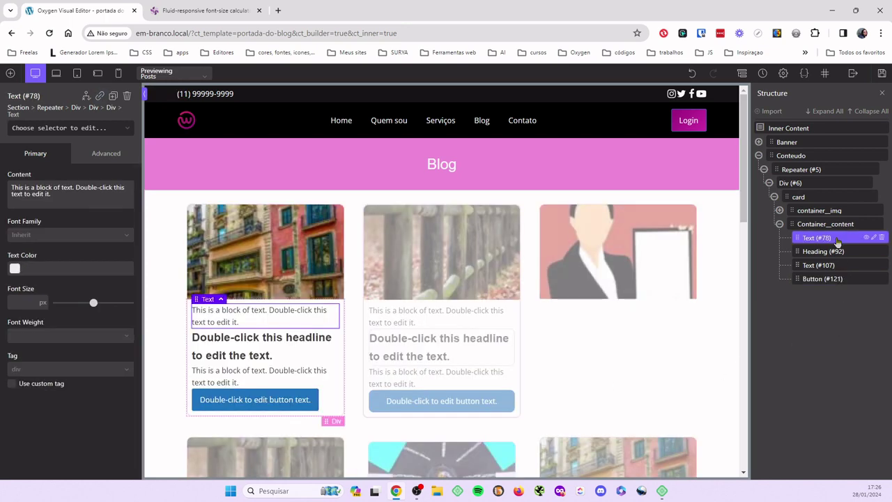
double_click(837, 240)
key(BackSpace)
key(BackSpace)
key(BackSpace)
key(BackSpace)
key(BackSpace)
key(BackSpace)
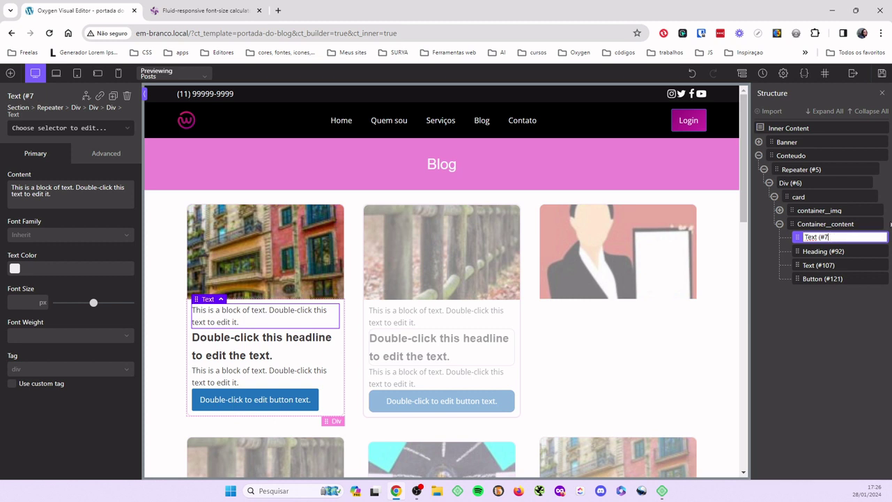
key(BackSpace)
key(BackSpace)
text(categorias)
click(809, 237)
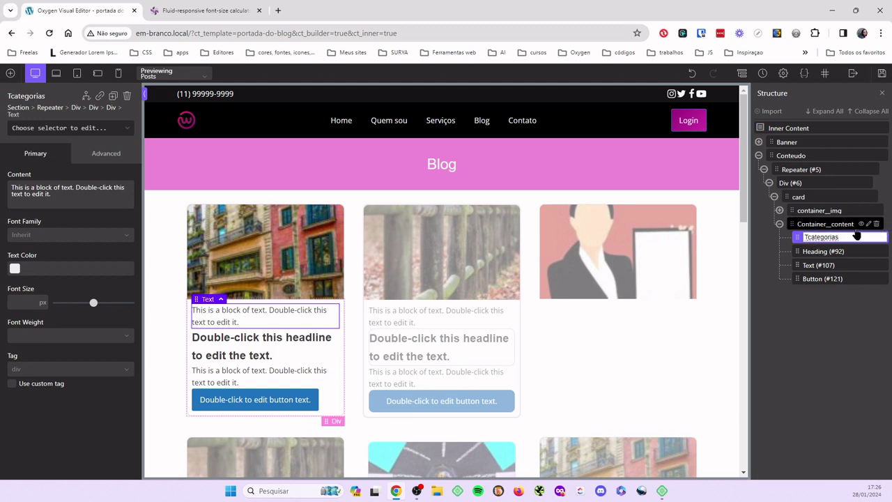
key(BackSpace)
Rename the heading inside Container__content as "Titulo" in the structure tree
click(858, 253)
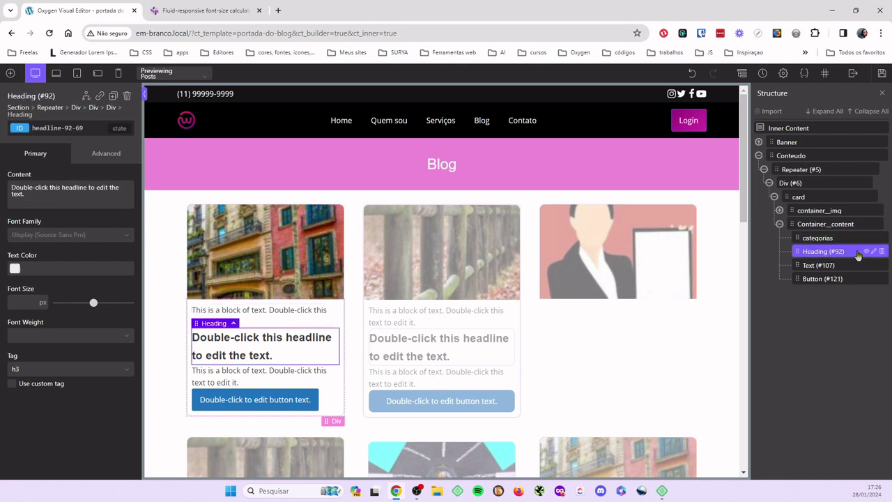
double_click(857, 253)
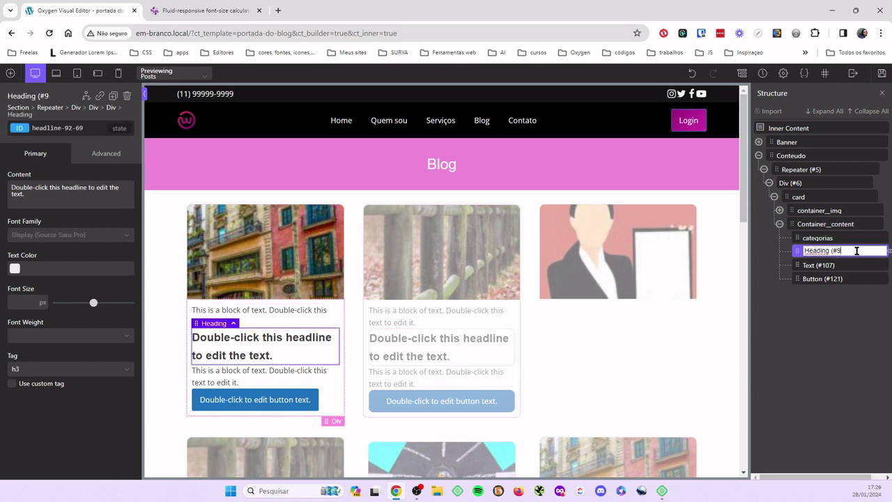
key(BackSpace)
key(BackSpace)
key(BackSpace)
key(BackSpace)
key(BackSpace)
key(BackSpace)
key(BackSpace)
key(BackSpace)
key(BackSpace)
key(BackSpace)
key(BackSpace)
text(Titulo)
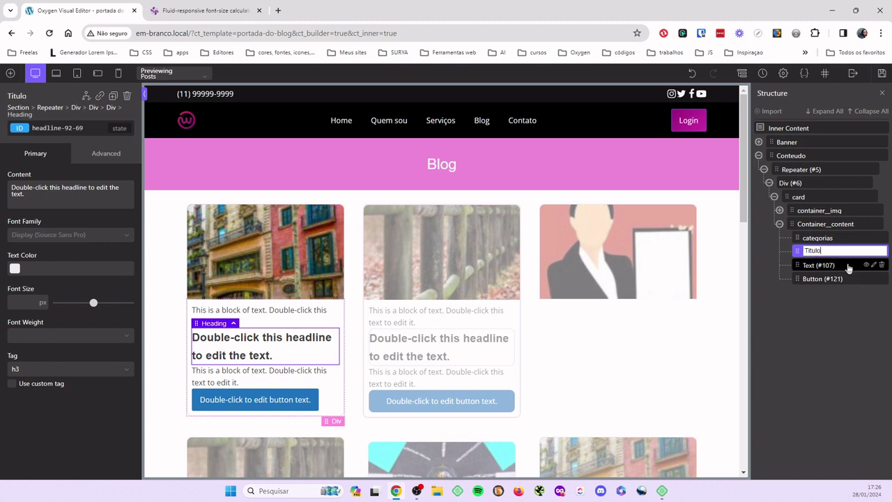
Shorten the name of the text element beneath Titulo to "Text" in the structure tree
double_click(848, 264)
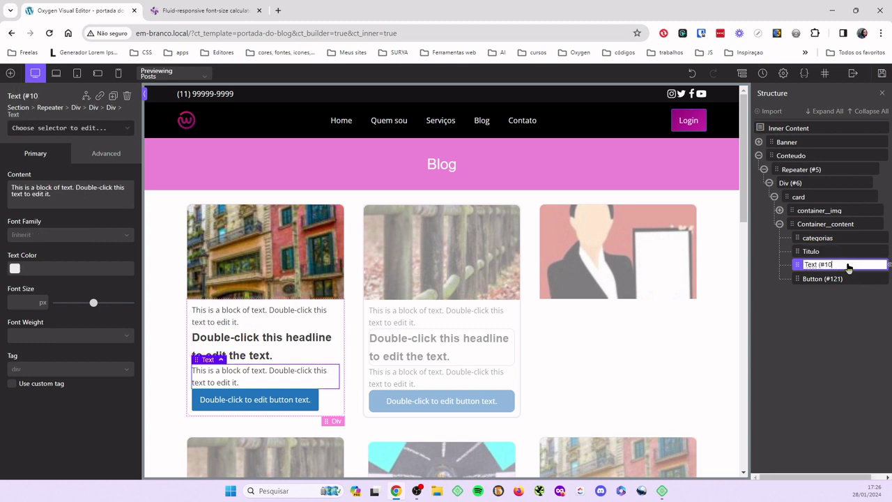
key(BackSpace)
key(BackSpace)
key(BackSpace)
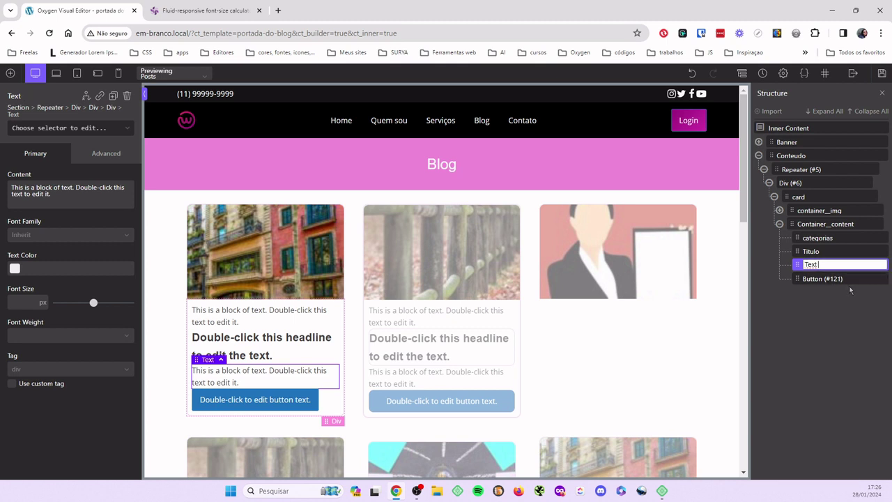
key(Return)
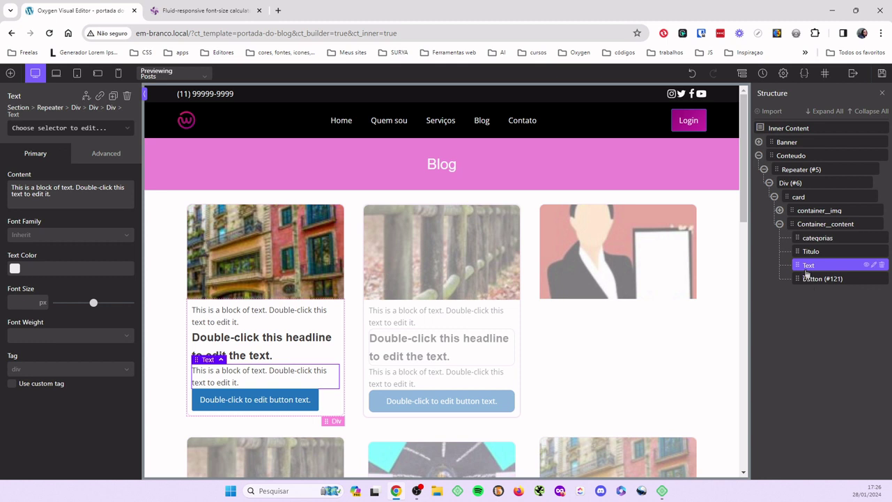
Give the categorias text element the class blog__categorias
click(828, 239)
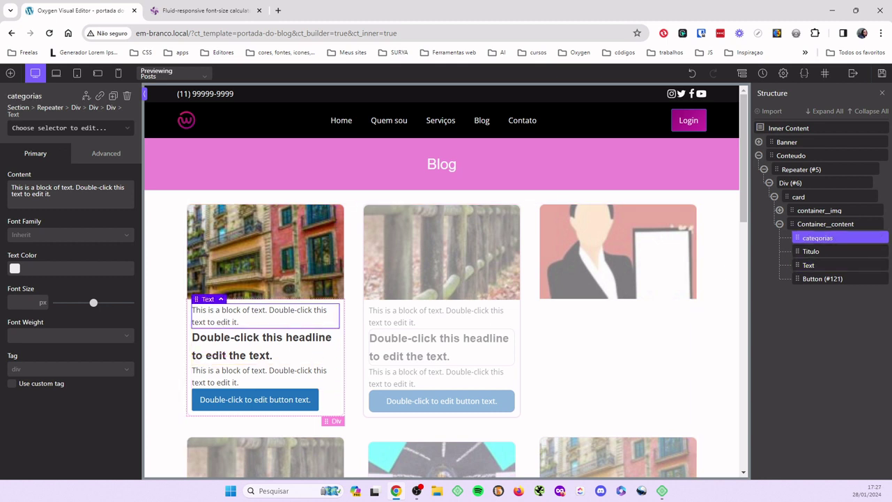
click(20, 129)
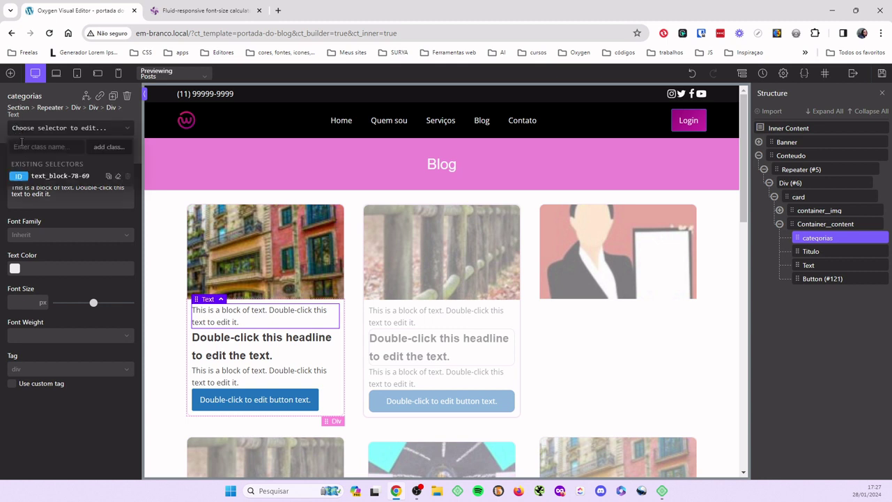
text(blo)
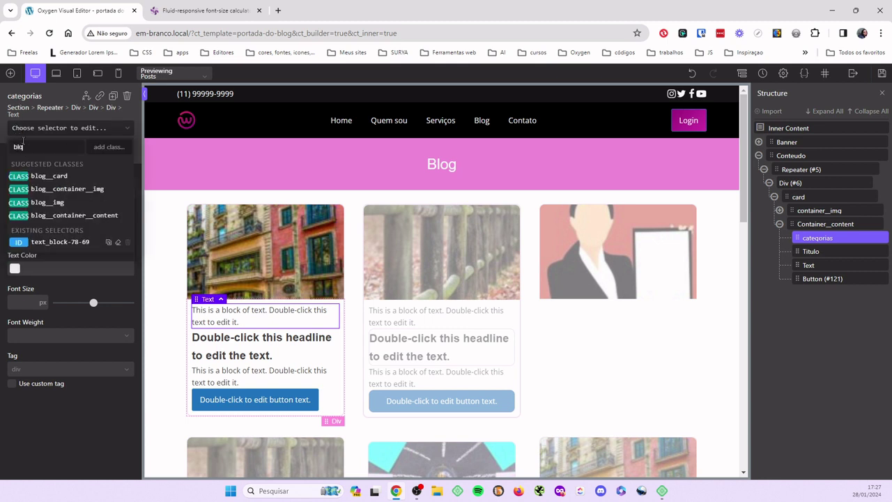
text(g__cate)
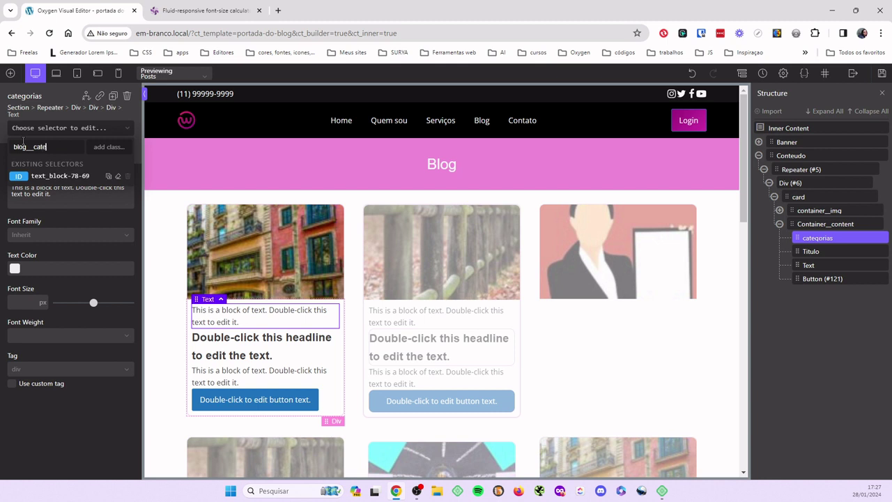
text(gorias)
click(95, 148)
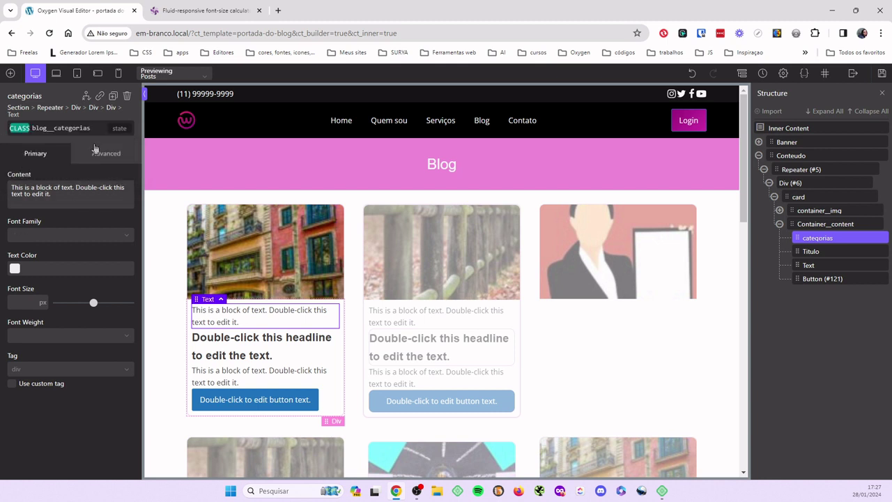
Give the Titulo heading the class blog__titulo
click(262, 350)
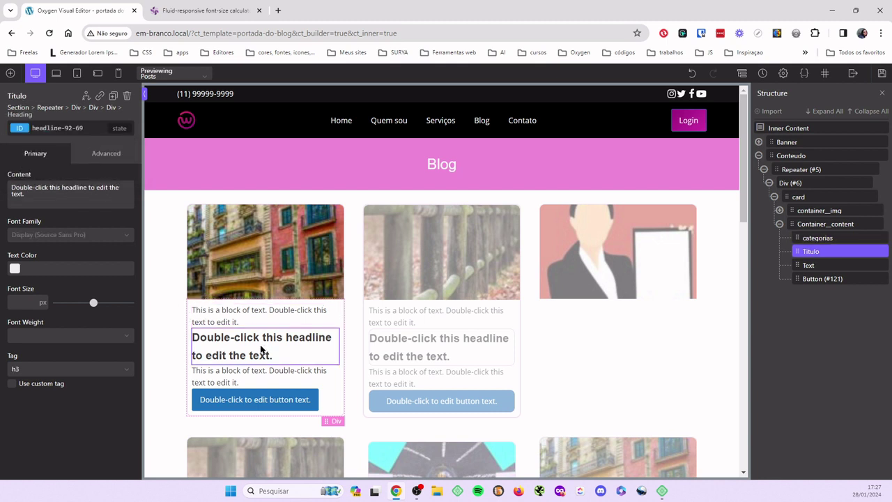
click(28, 130)
text(blo)
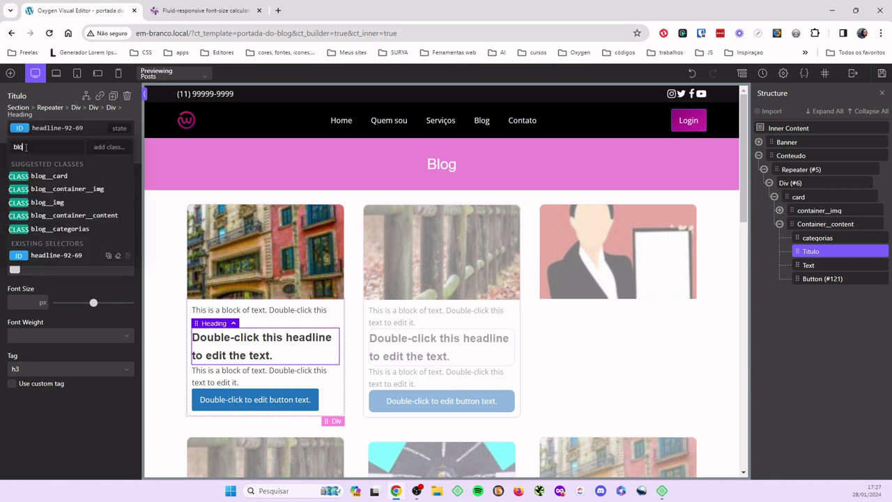
text(g__titulo)
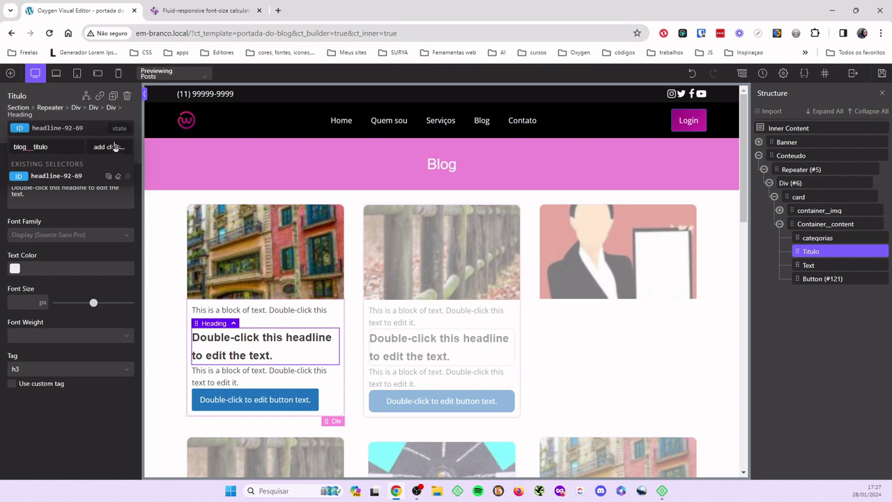
key(Return)
Give the Text element beneath the Titulo heading the class blog__text
click(237, 377)
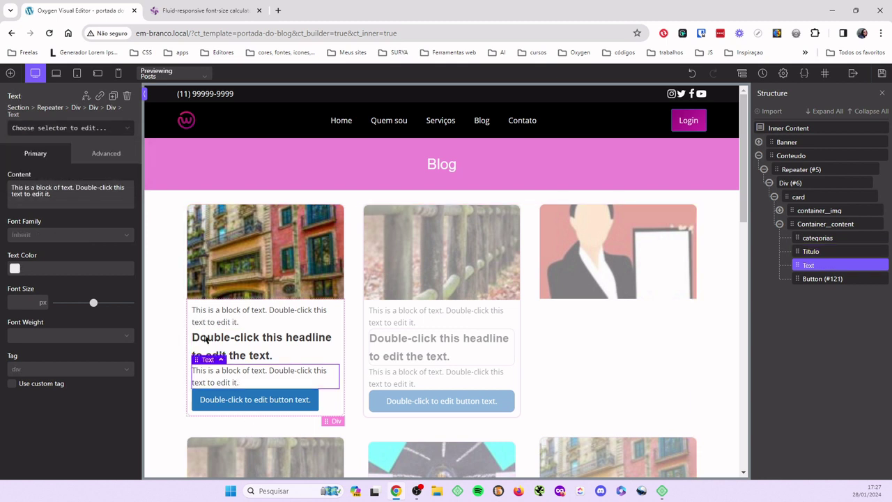
click(16, 132)
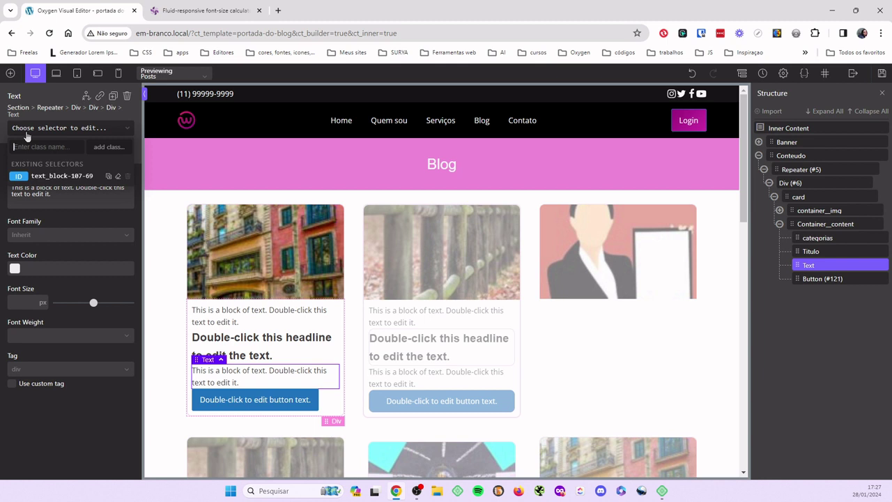
text(blog__)
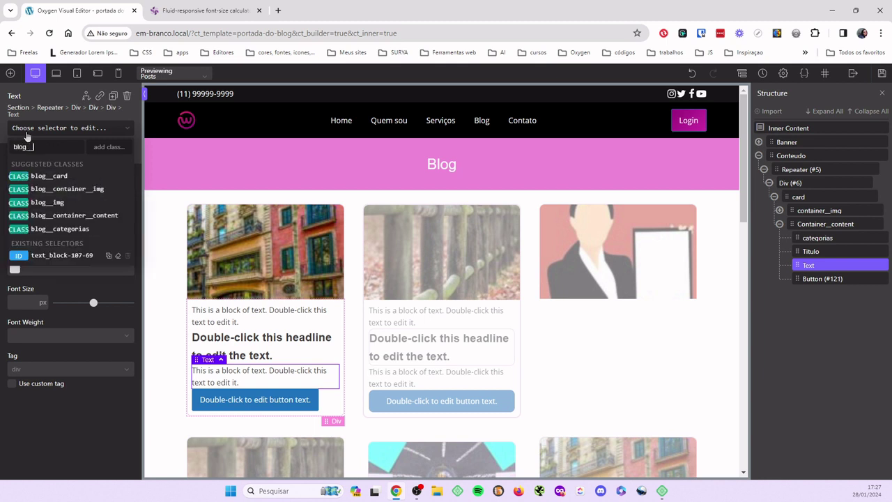
text(text)
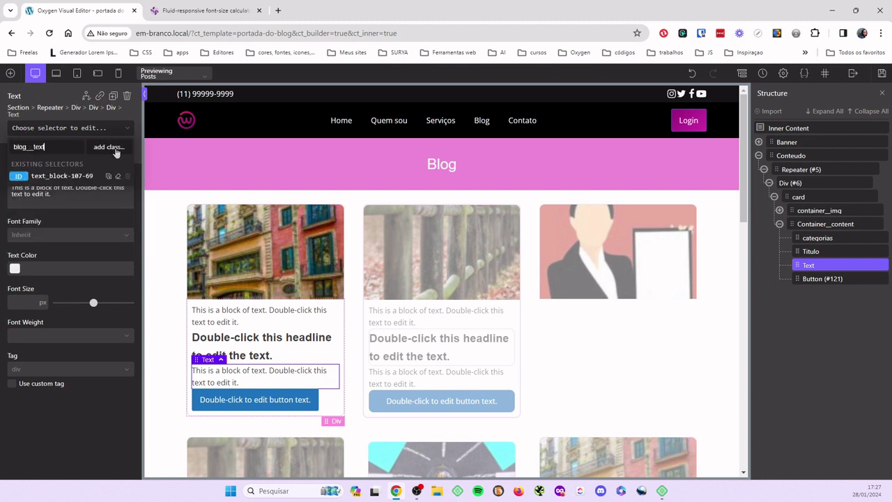
click(111, 148)
Give the card's button the class blog__botao
click(293, 402)
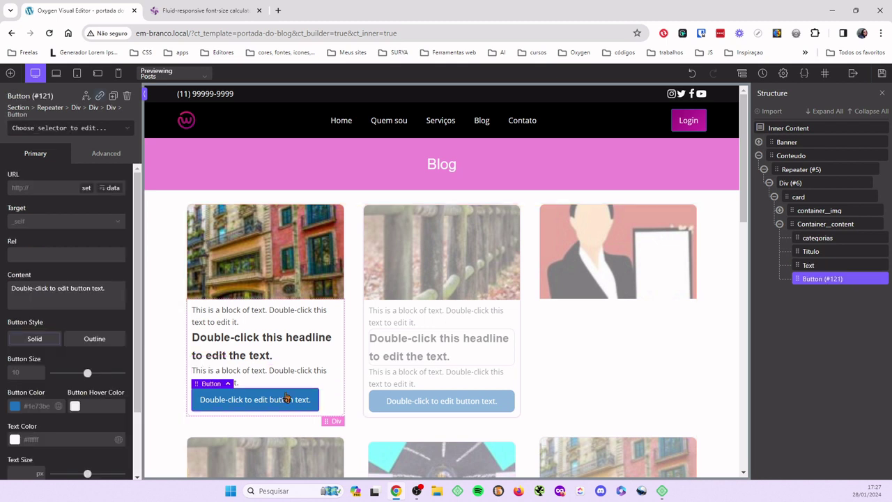
click(14, 130)
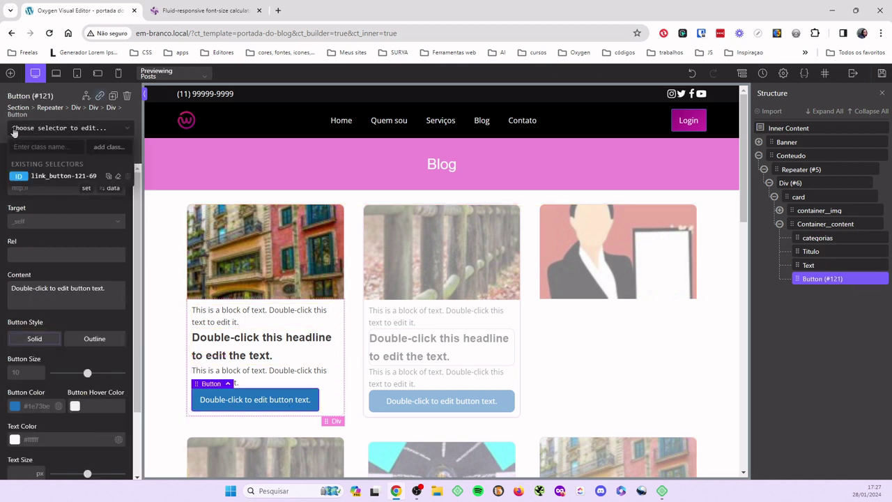
text(blog__)
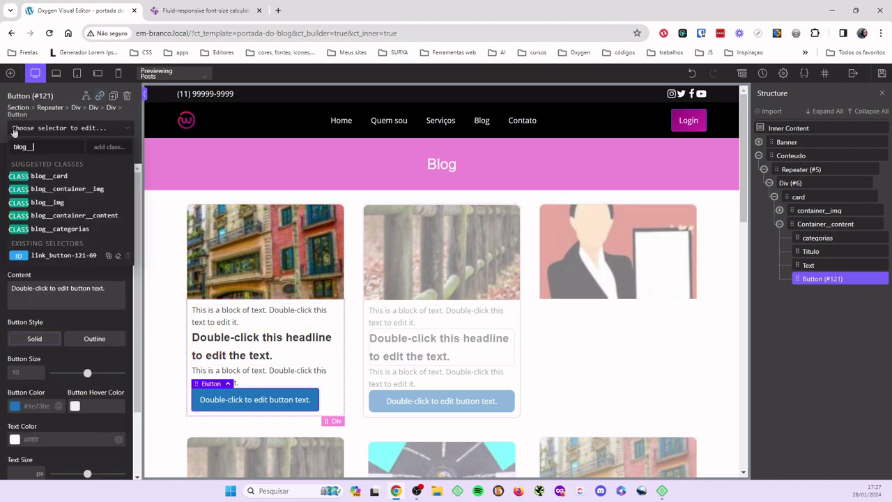
text(botao)
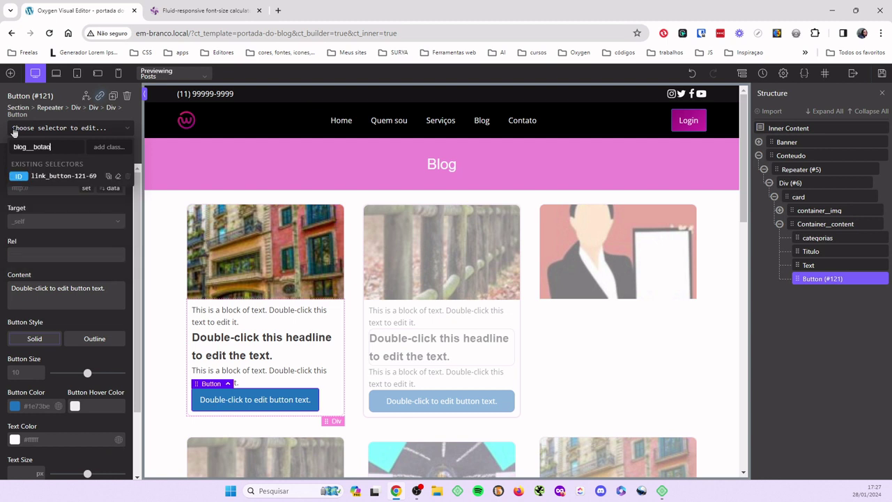
click(110, 148)
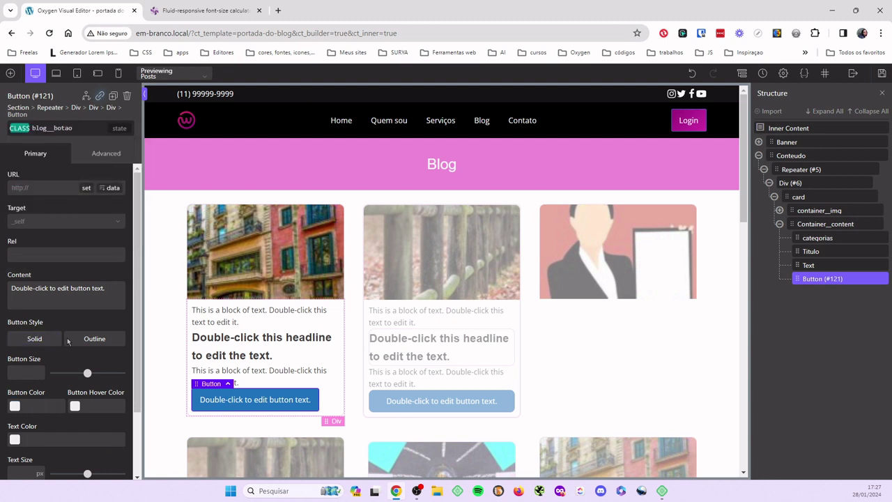
Replace the categorias text with the placeholder "mm" and insert the post's category taxonomy as dynamic data after it
click(247, 324)
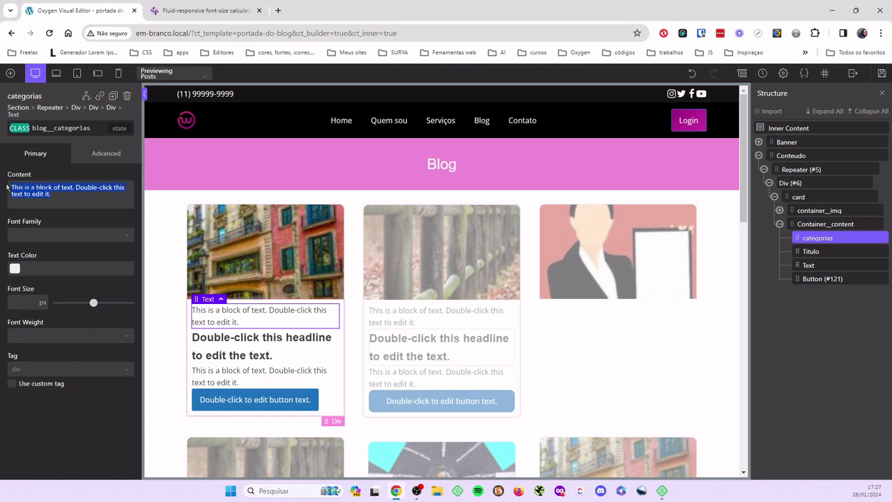
text(mm)
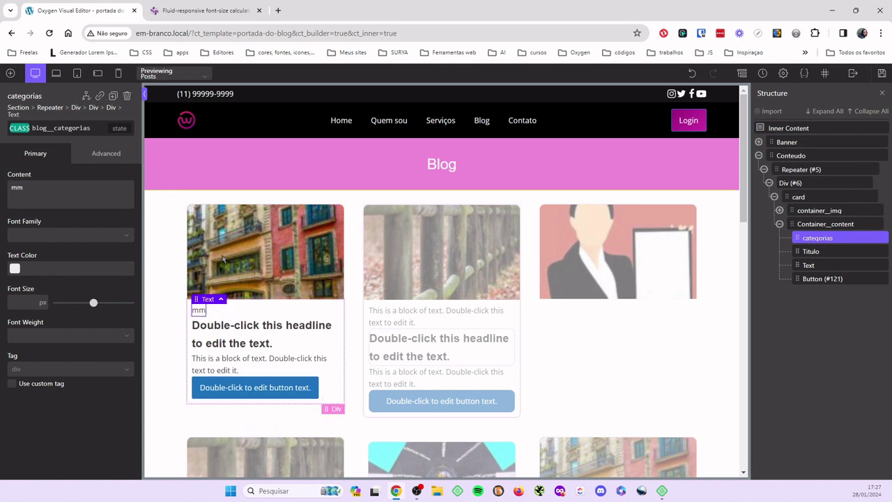
double_click(198, 311)
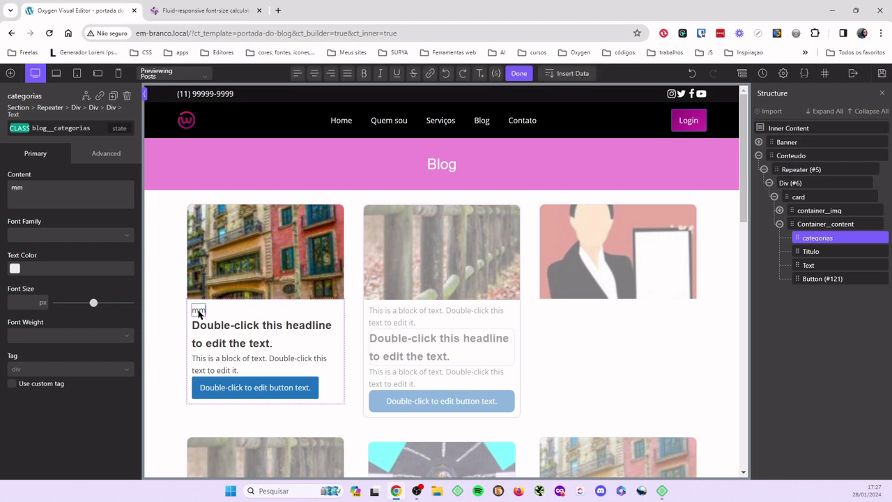
click(568, 74)
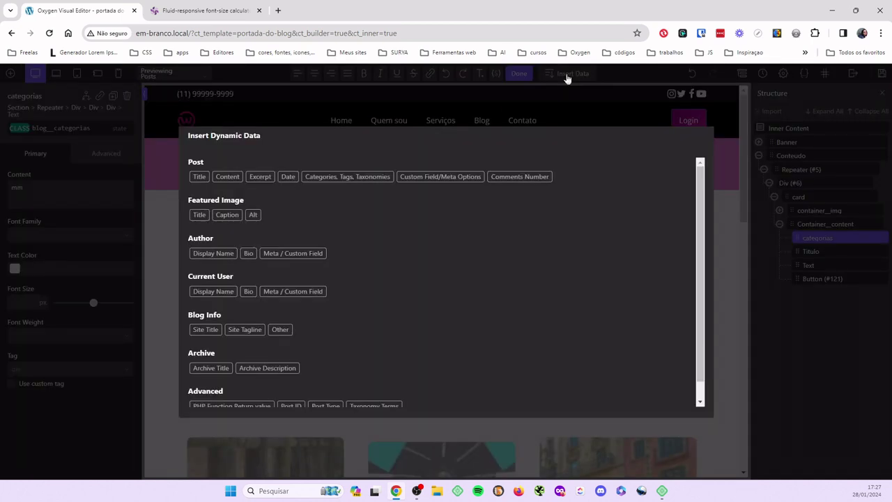
click(349, 177)
click(333, 185)
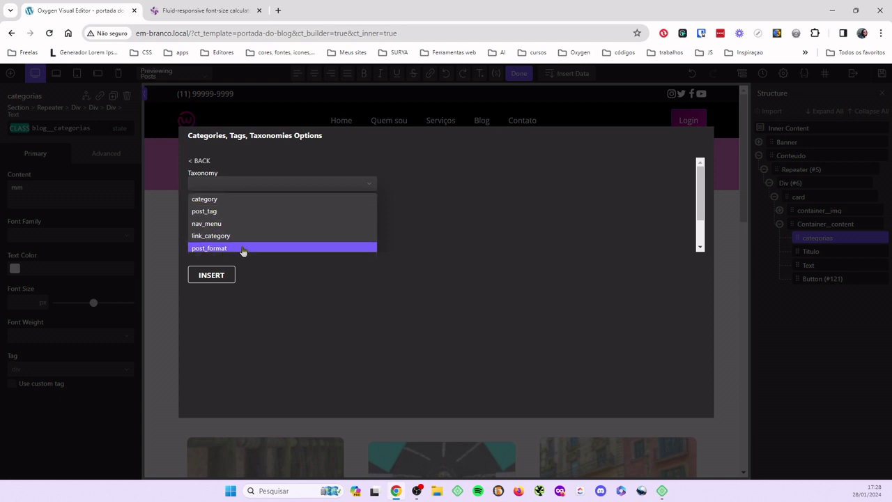
click(215, 200)
click(216, 275)
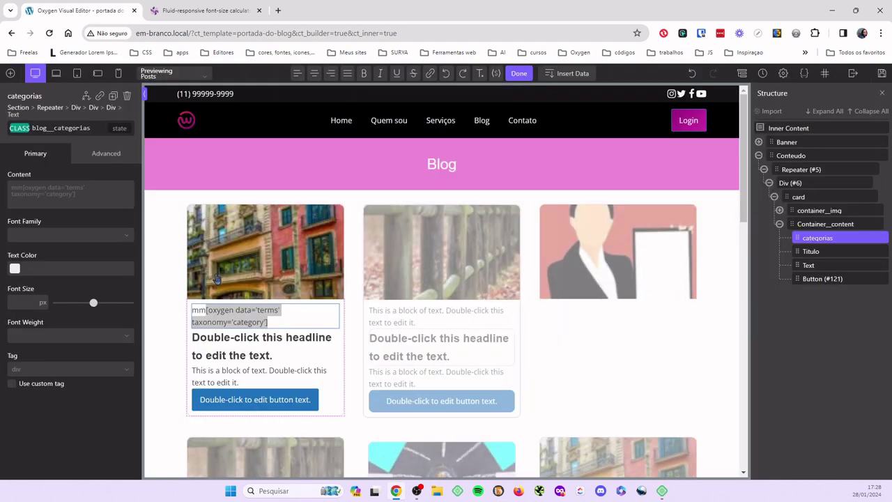
Delete the "mm" placeholder in front of the category shortcode and finish editing the categorias text
click(206, 308)
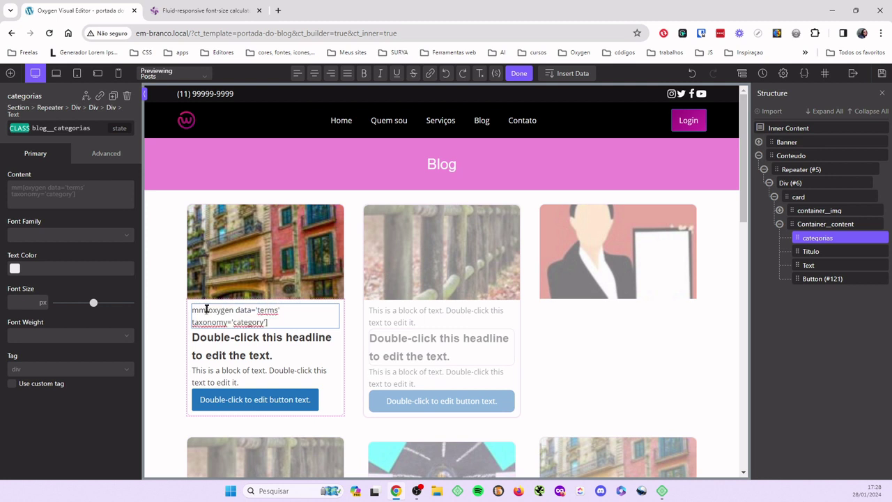
key(BackSpace)
key(BackSpace)
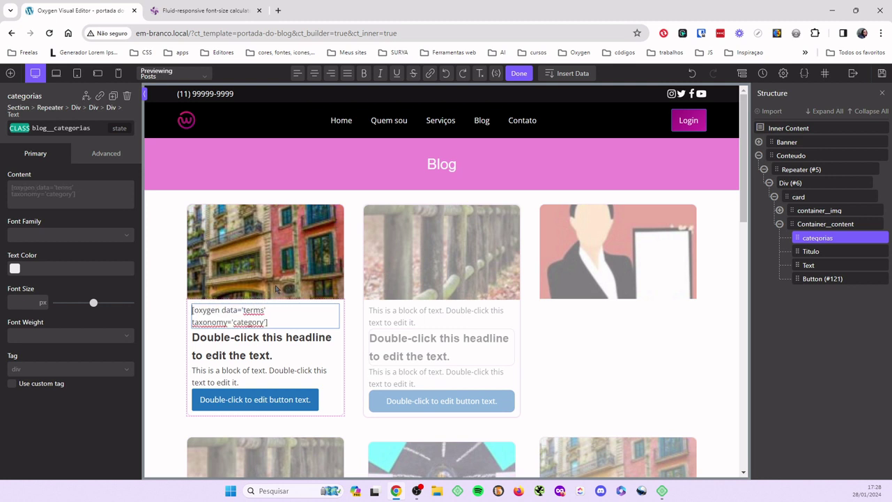
click(339, 395)
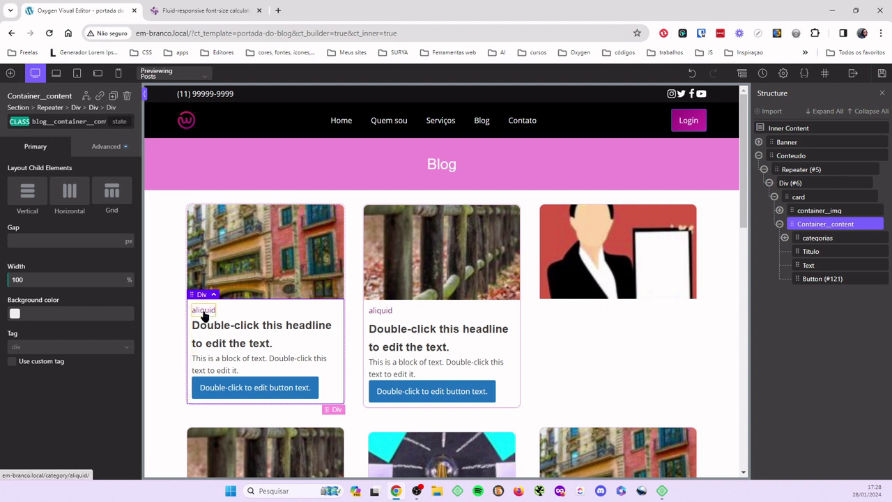
Clear the normal color for all links in the global styles and reapply the global color logo
click(784, 74)
click(807, 173)
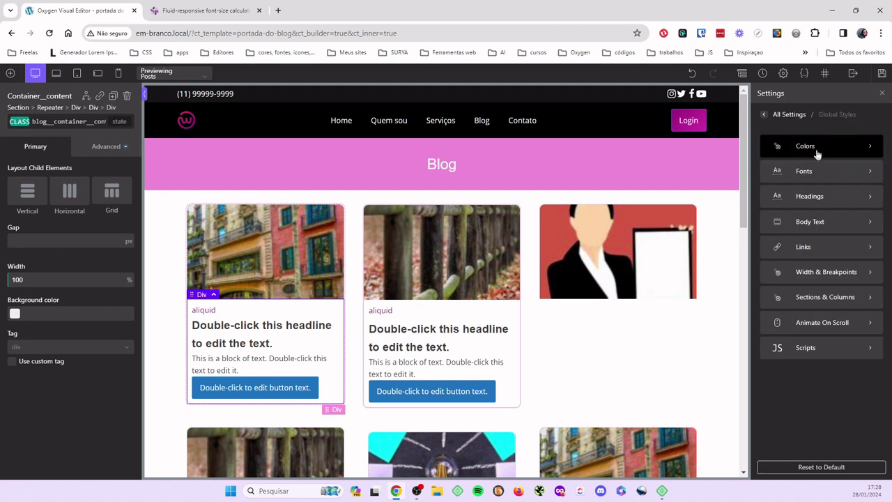
click(809, 247)
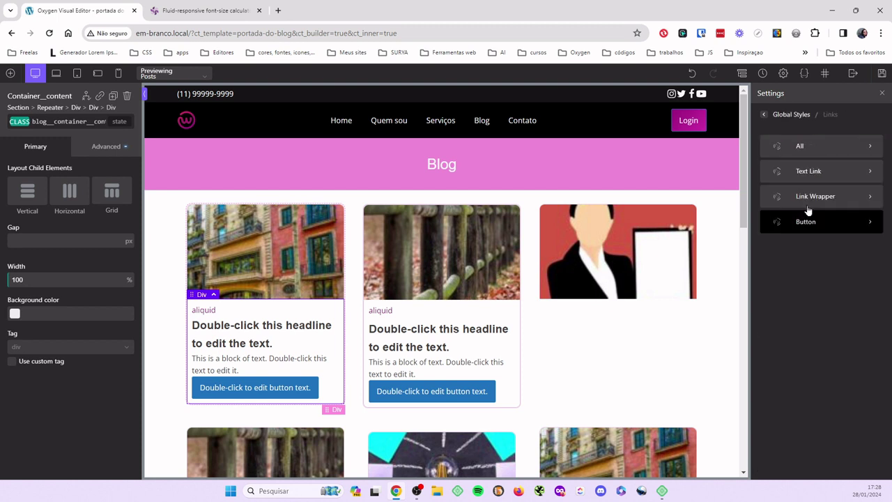
click(775, 152)
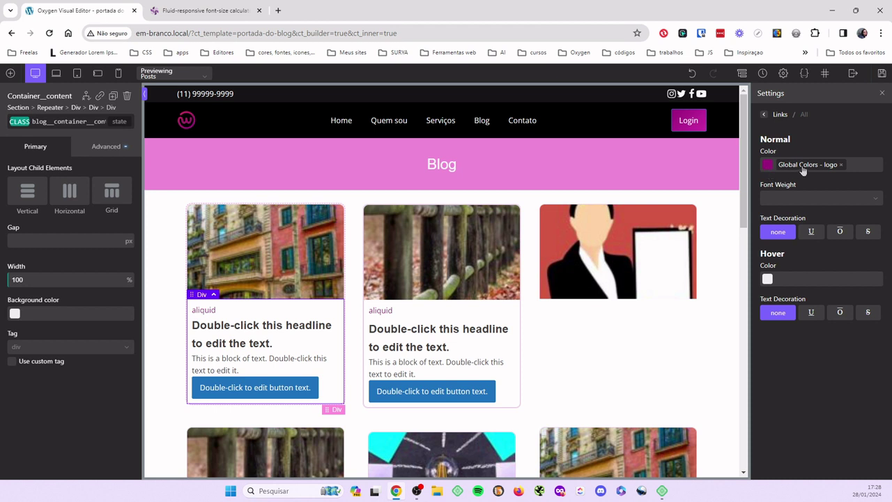
click(842, 167)
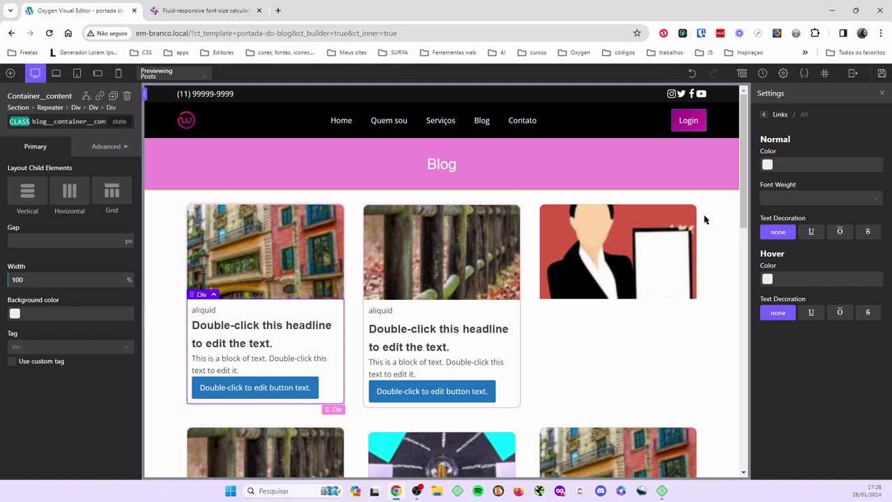
click(767, 166)
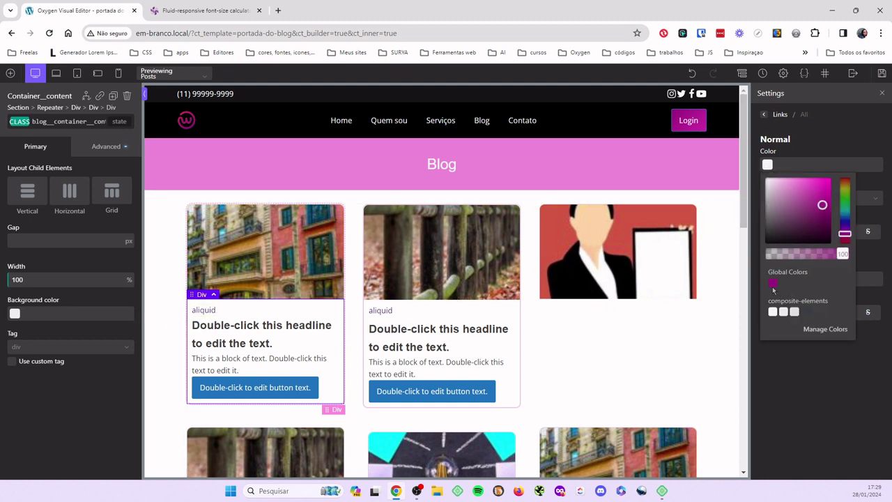
click(772, 290)
click(812, 135)
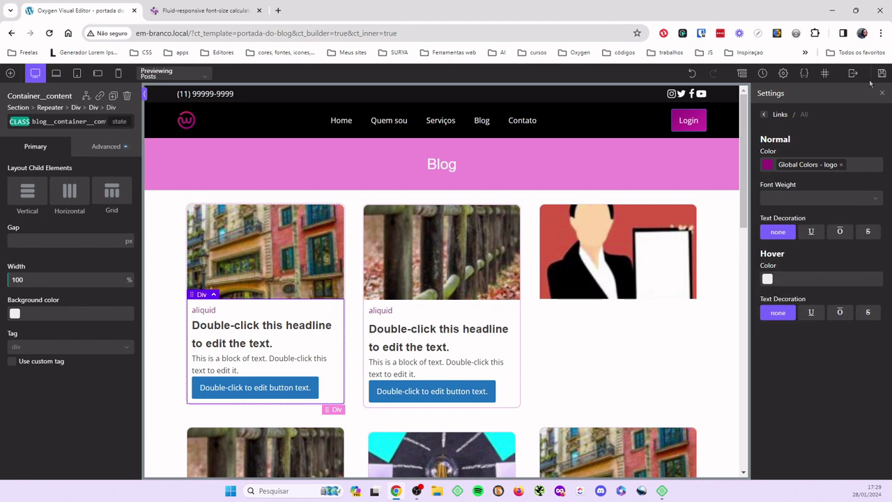
Save the template and bring back the structure tree
click(881, 74)
click(742, 73)
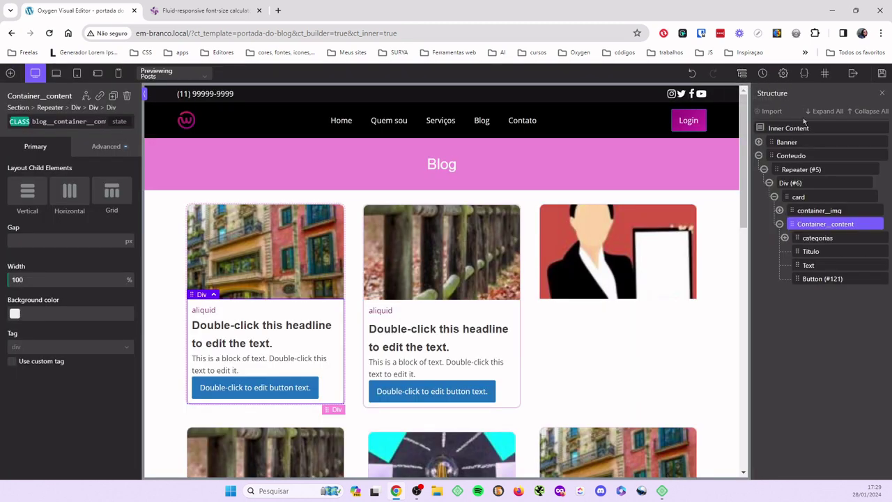
Replace the Titulo heading's text with the placeholder "mm" and insert the post title as dynamic data after it
click(809, 252)
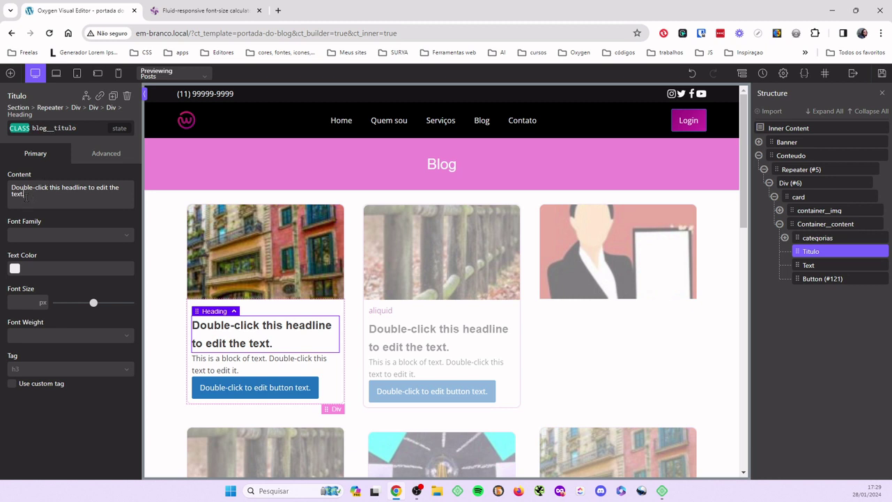
key(BackSpace)
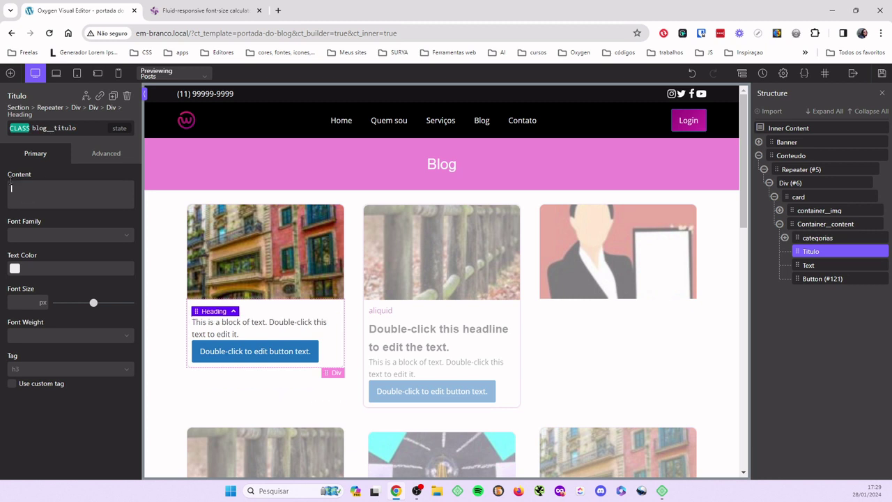
text(mm)
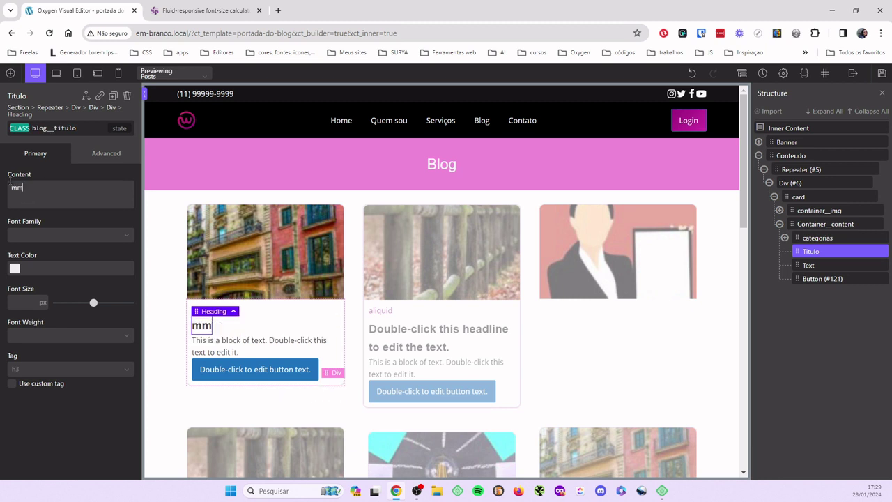
double_click(208, 325)
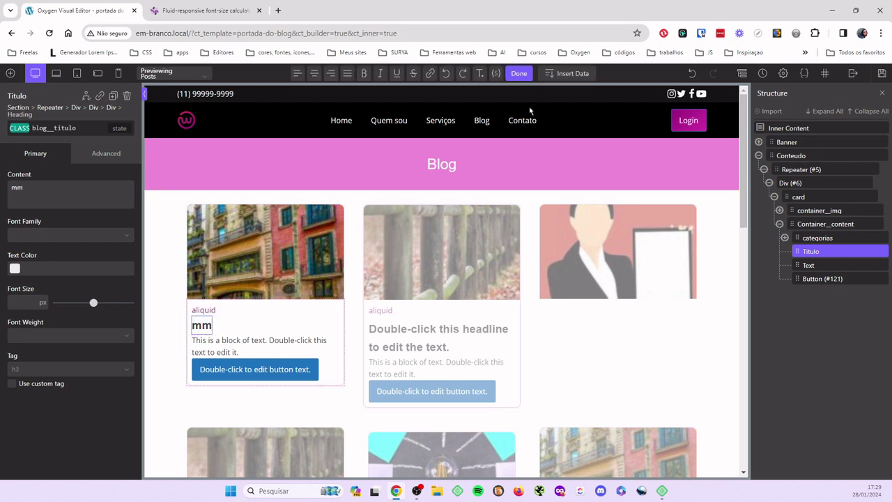
click(574, 73)
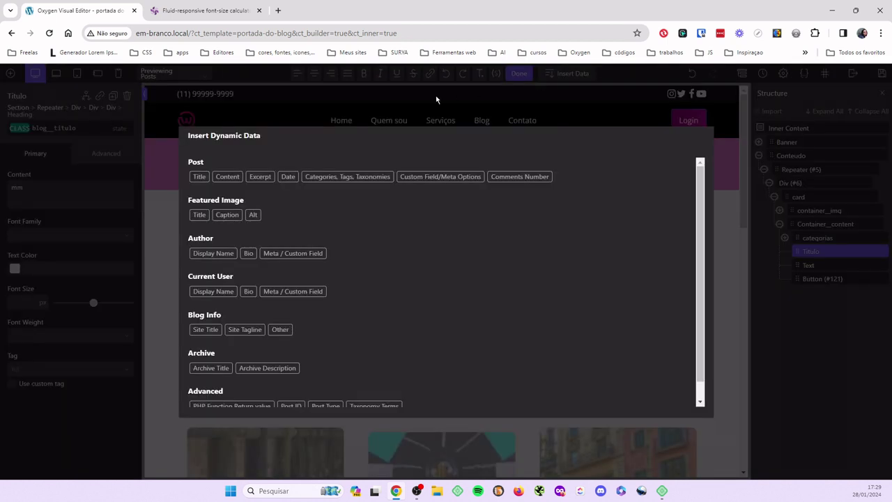
click(198, 177)
click(211, 275)
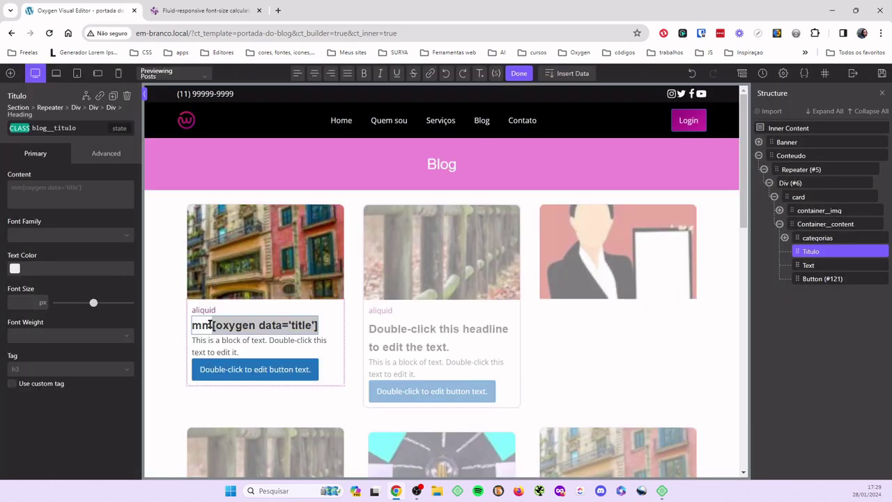
Delete the "mm" placeholder in front of the title shortcode and finish editing the Titulo heading
key(BackSpace)
key(BackSpace)
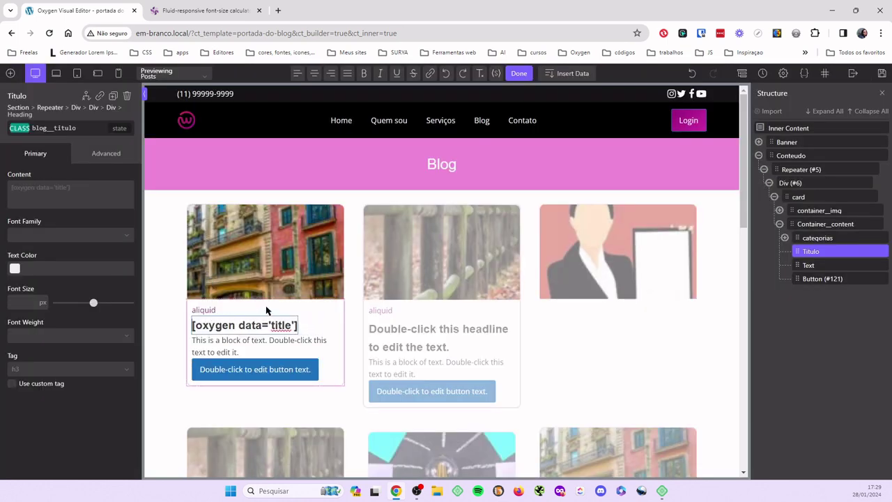
click(340, 366)
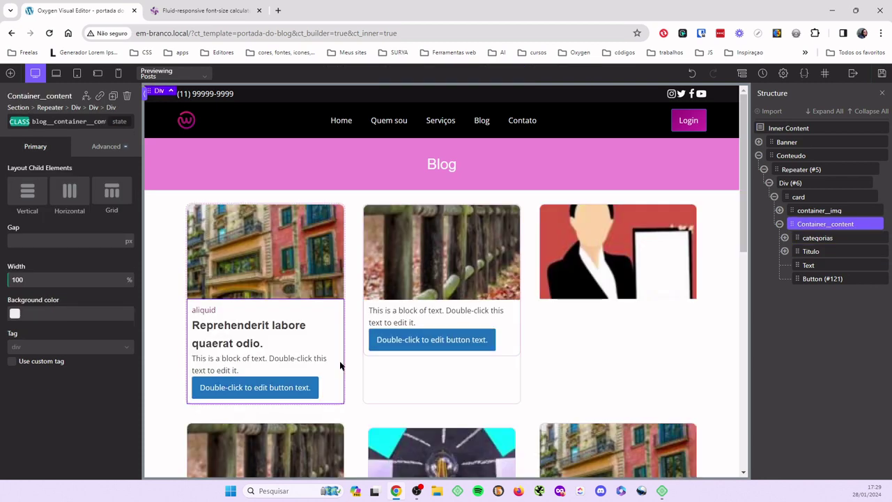
Set the text color of the Titulo heading in the first card to #303030
click(251, 332)
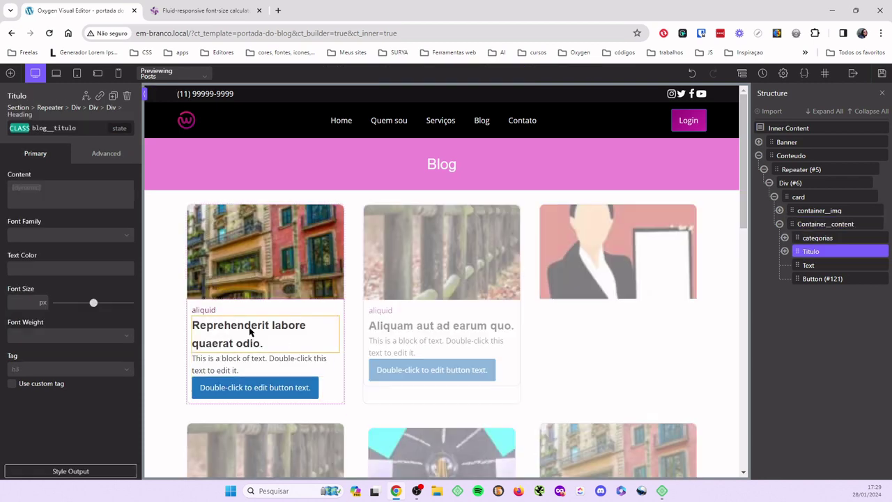
click(45, 237)
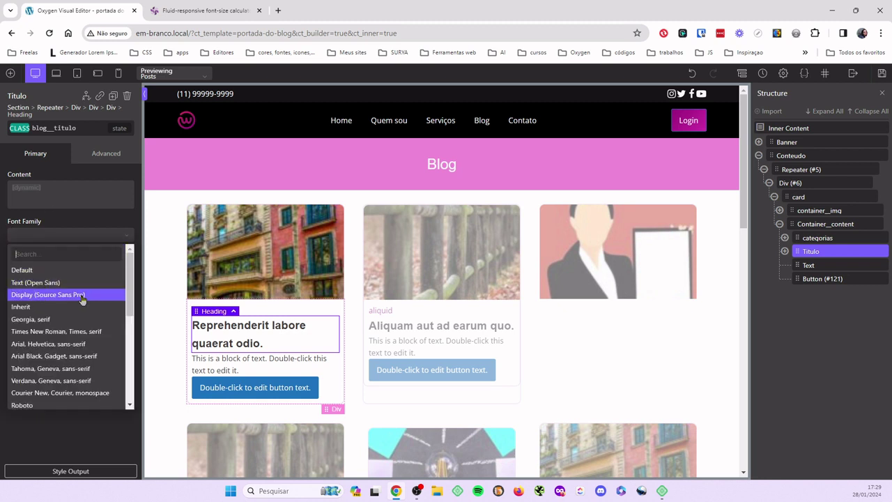
click(99, 220)
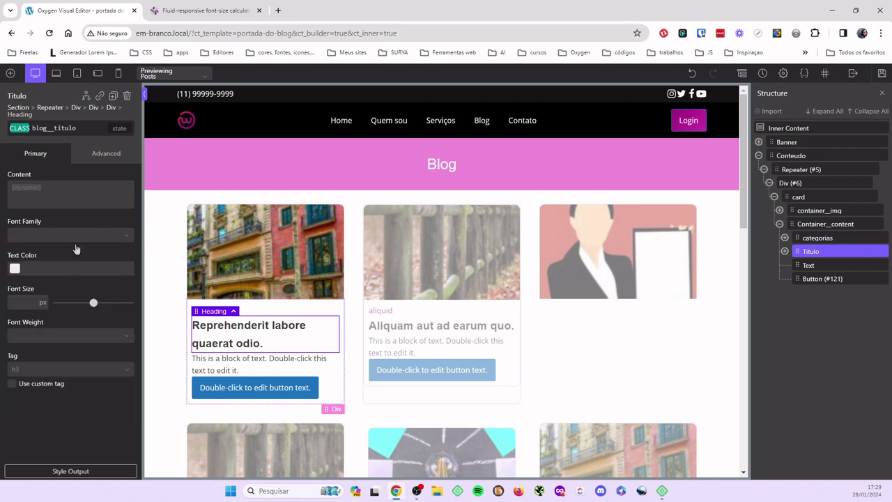
click(14, 273)
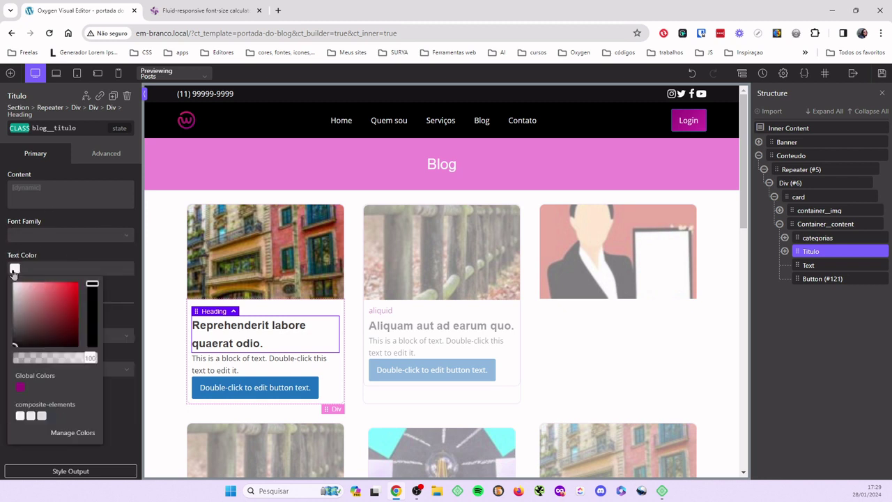
click(14, 344)
drag(14, 344, 14, 338)
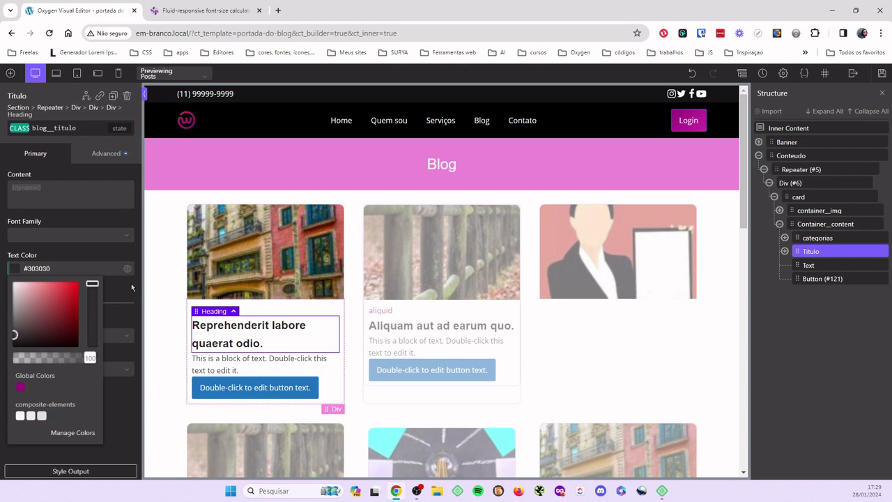
click(131, 283)
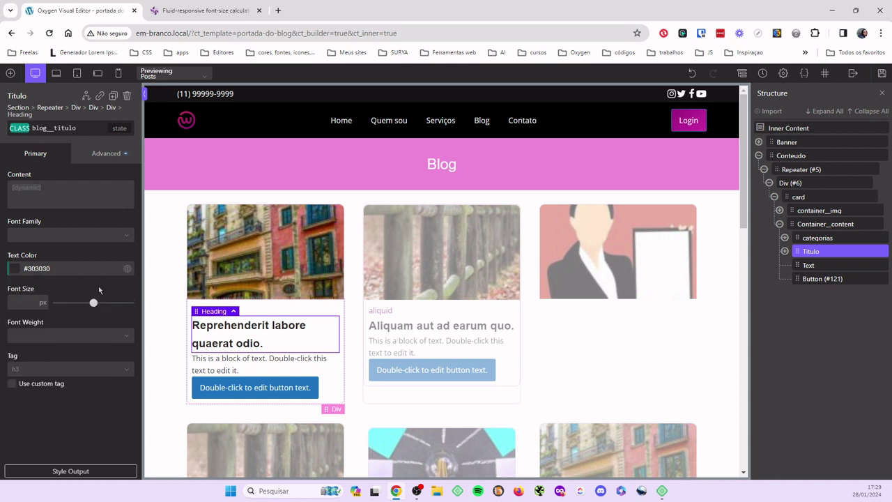
Set the Titulo font size unit to none, switch to the Fluid-responsive font-size calculator and set the range from 1.5 to 2 rem
click(42, 304)
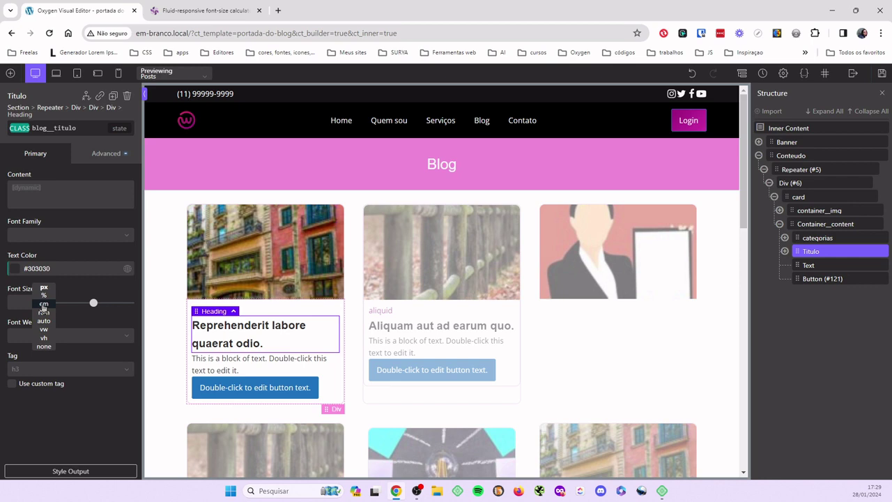
click(42, 348)
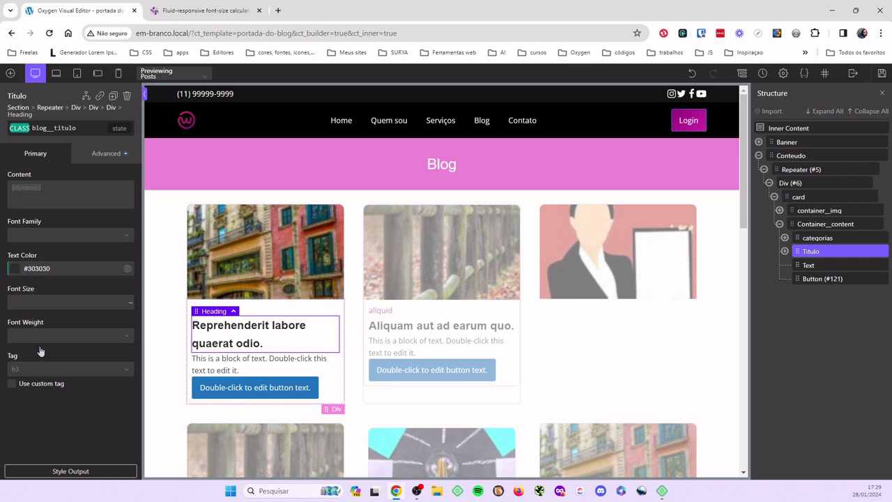
click(222, 15)
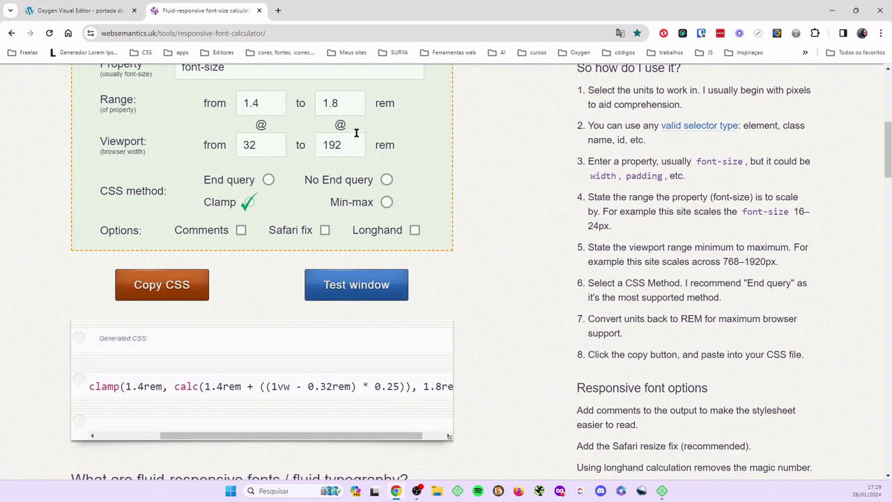
click(354, 106)
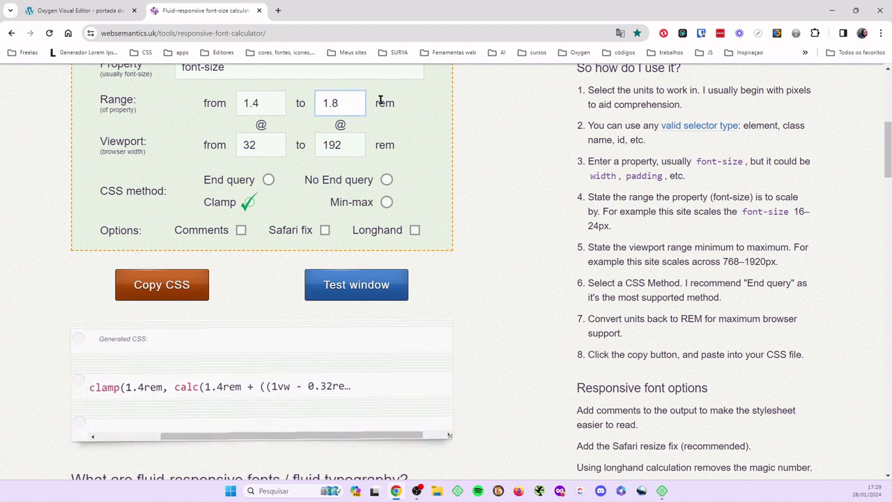
key(BackSpace)
key(BackSpace)
key(BackSpace)
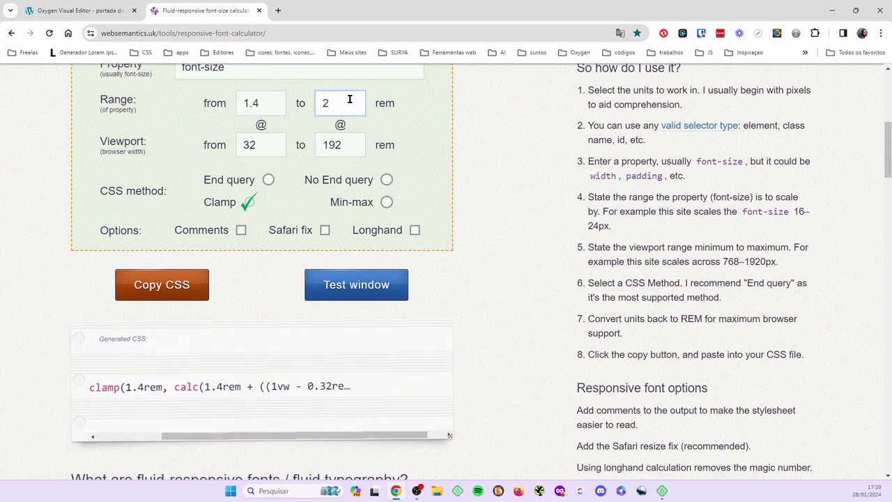
click(266, 105)
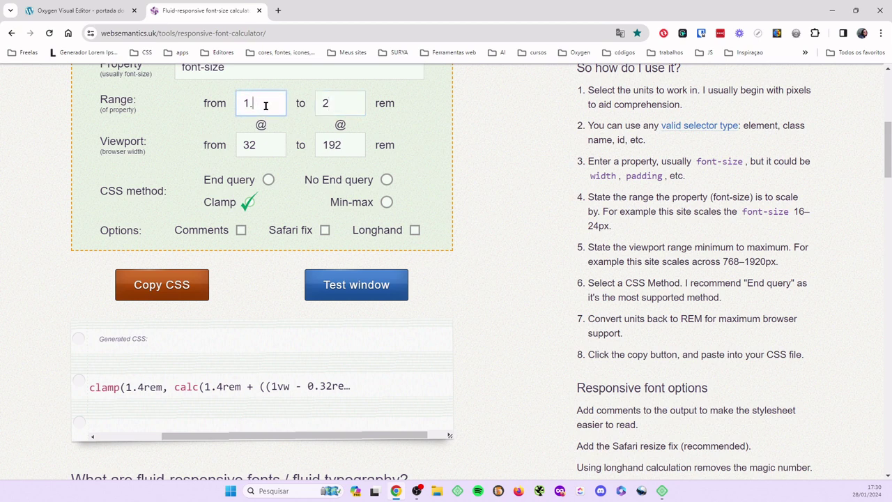
text(5)
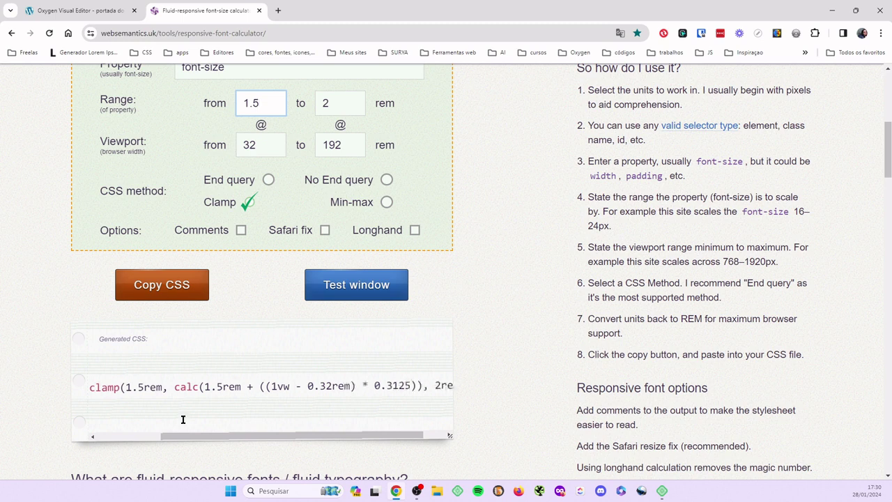
Copy the generated clamp() expression from the calculator's CSS output, without the property name and semicolon
drag(176, 442, 137, 437)
drag(121, 387, 434, 392)
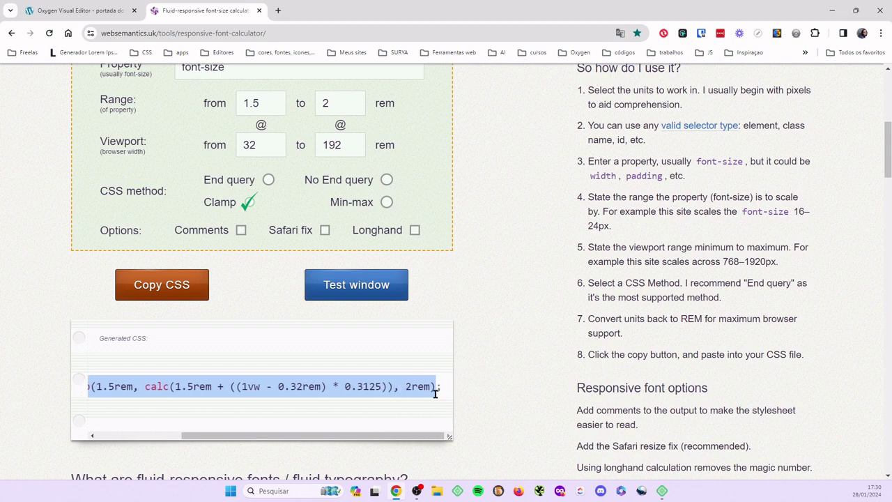
right_click(396, 394)
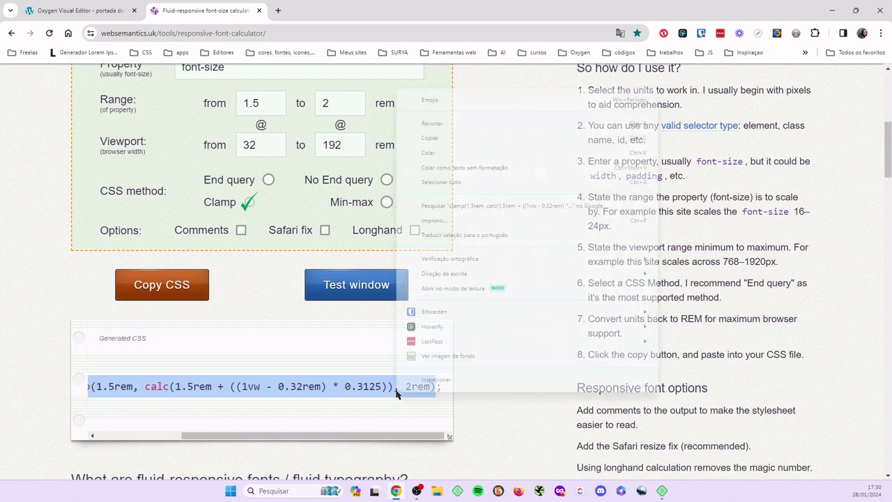
click(446, 138)
Back in Oxygen, paste the clamp() expression as the Titulo heading's font size and set its font weight to 600
click(103, 9)
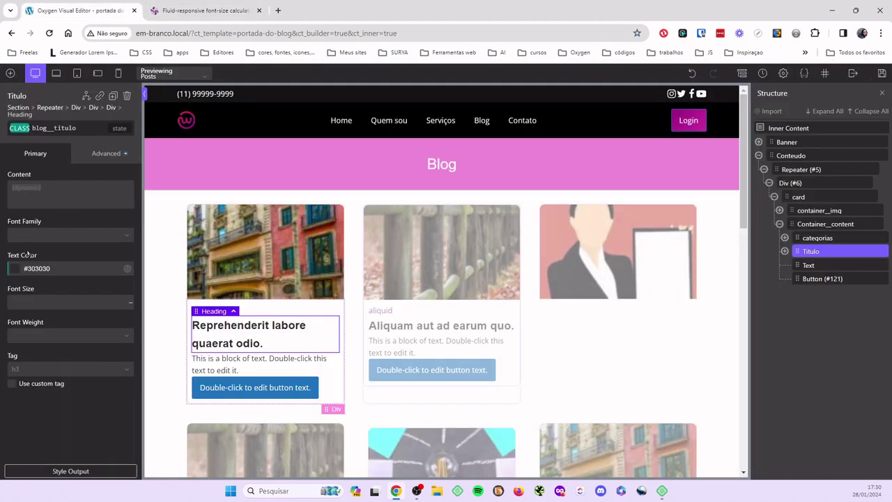
right_click(18, 301)
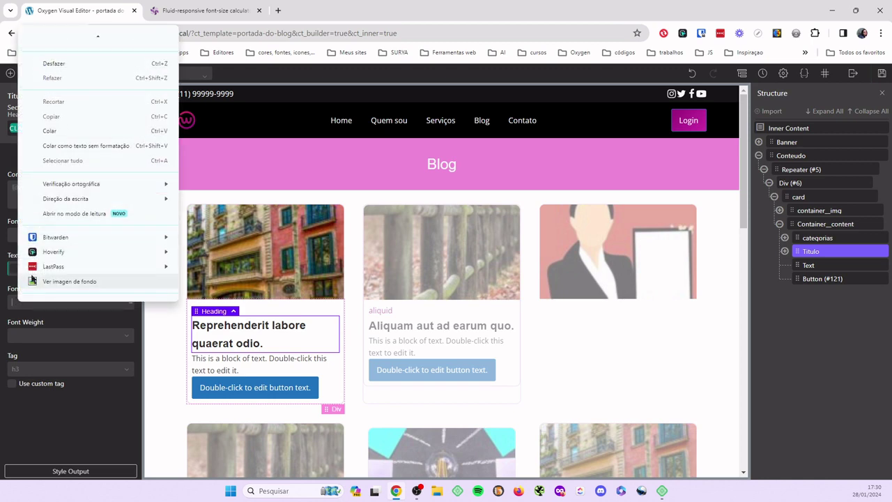
click(50, 131)
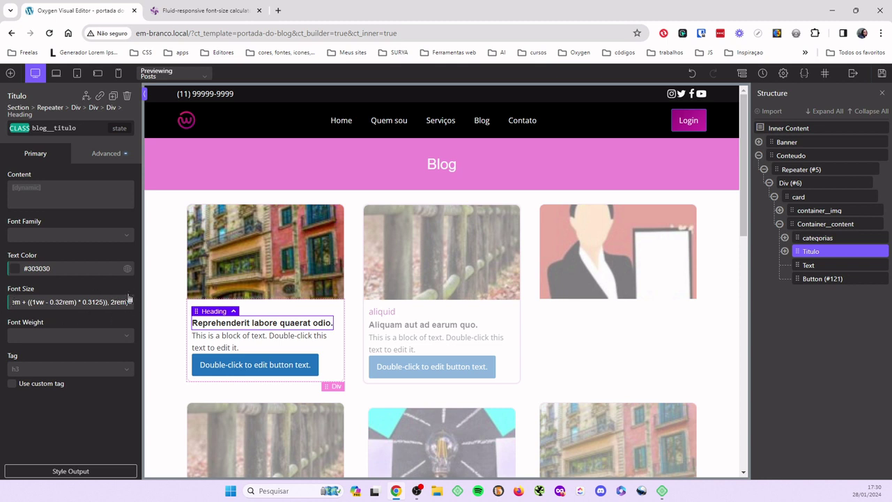
click(87, 335)
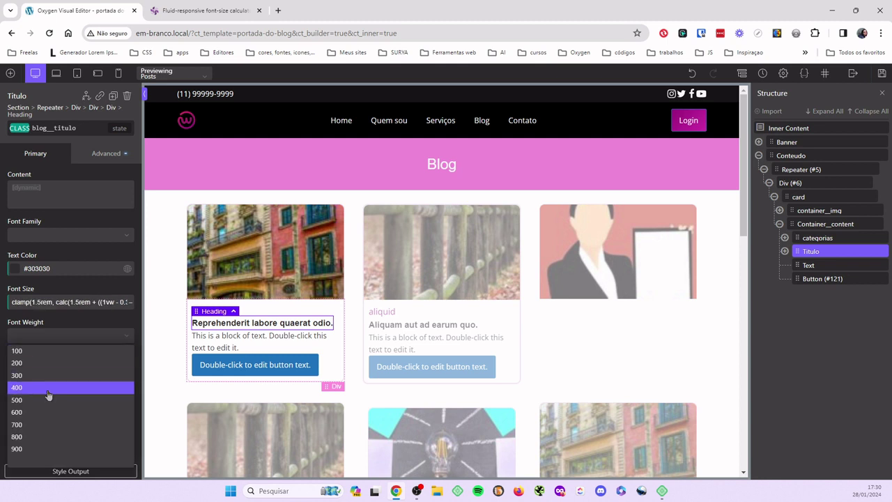
click(32, 413)
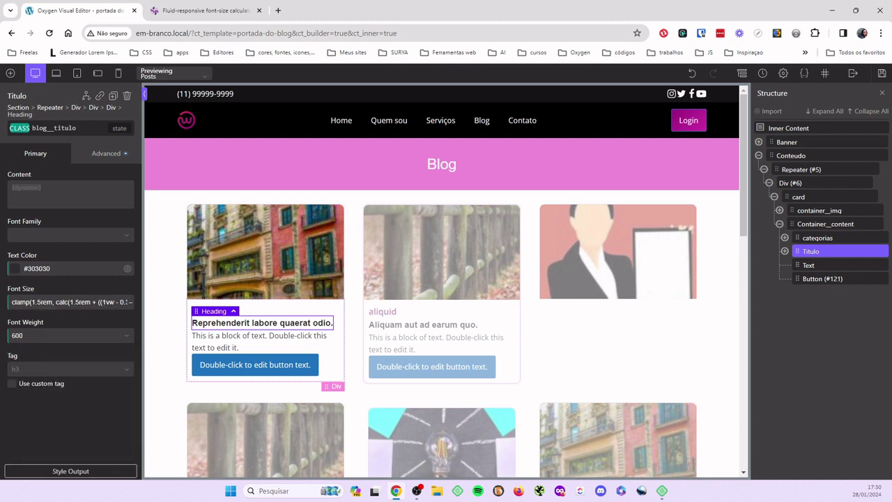
Replace the card's Text element content with the placeholder "mm" and insert the post excerpt as dynamic data after it
click(250, 344)
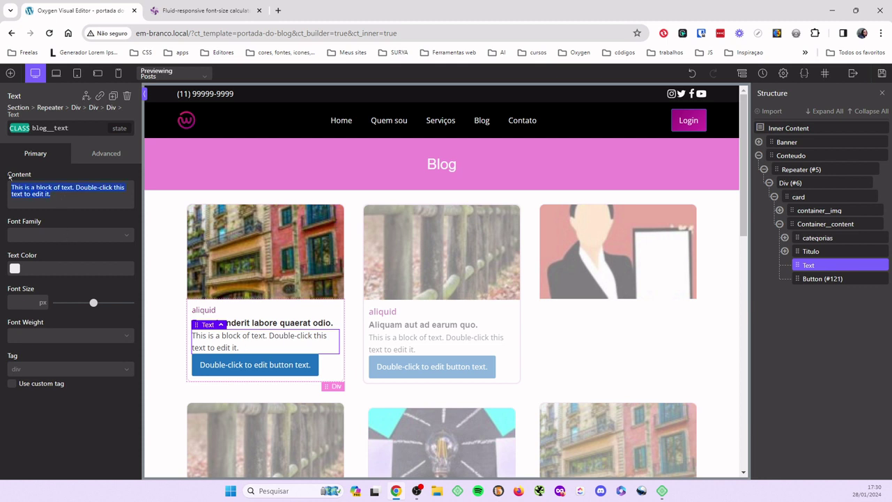
text(mm)
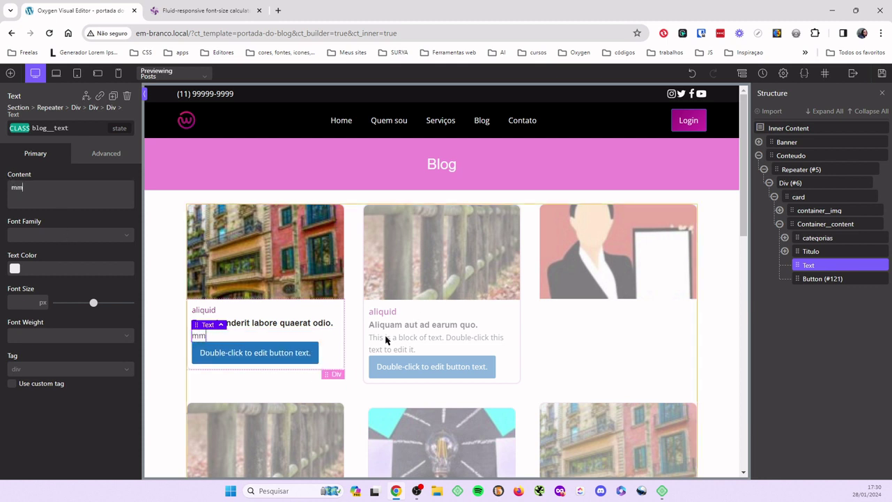
double_click(201, 337)
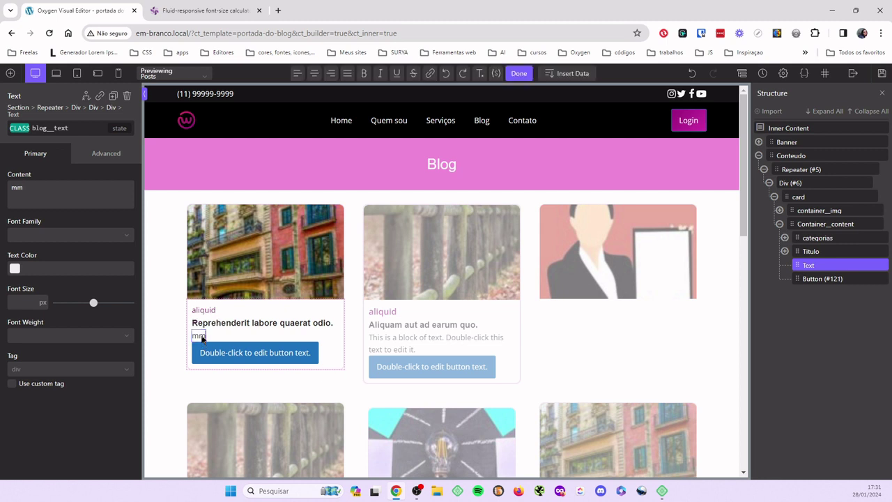
click(572, 74)
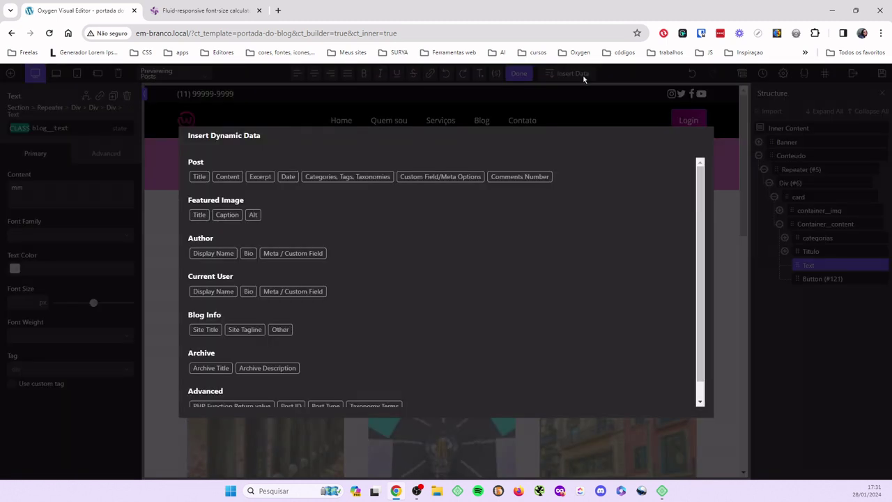
click(260, 177)
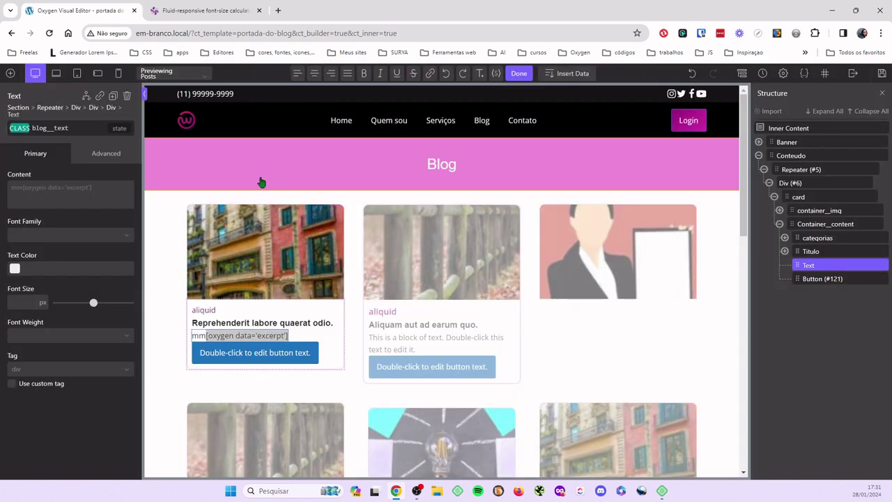
Delete the "mm" placeholder in front of the excerpt shortcode and finish editing the Text element
click(203, 335)
key(BackSpace)
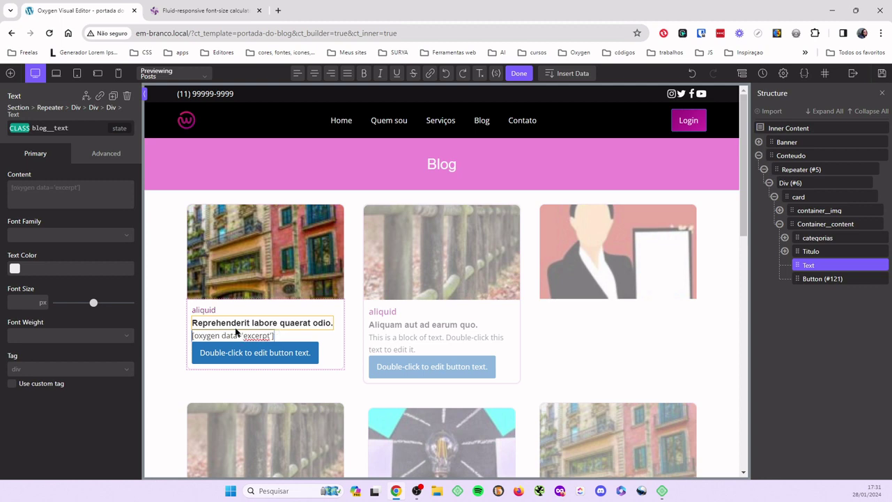
click(292, 381)
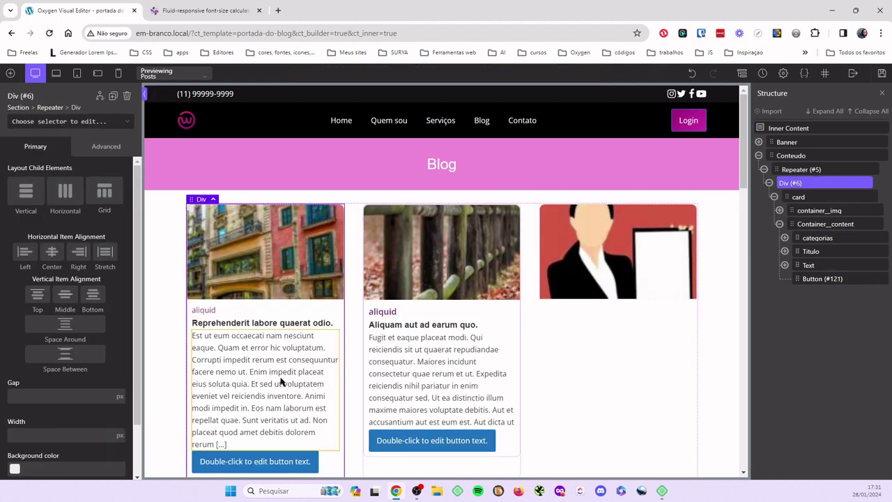
Set the text color of the card's excerpt Text element to #333333
click(244, 375)
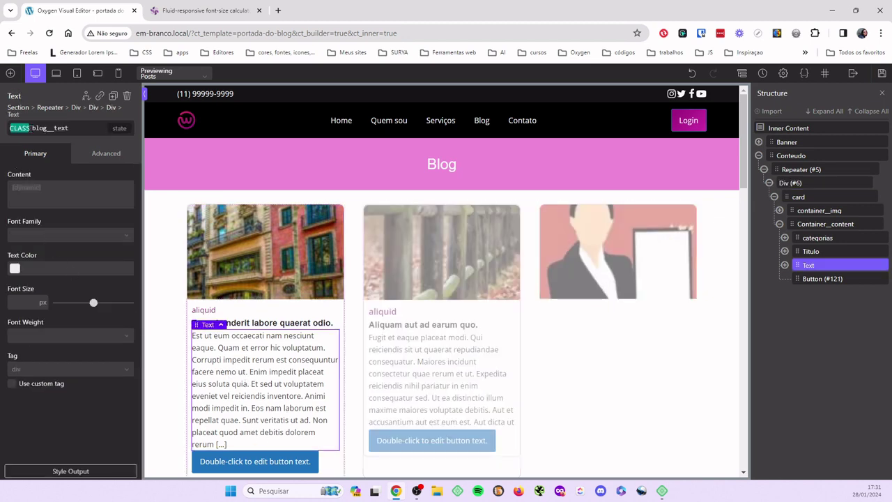
click(11, 235)
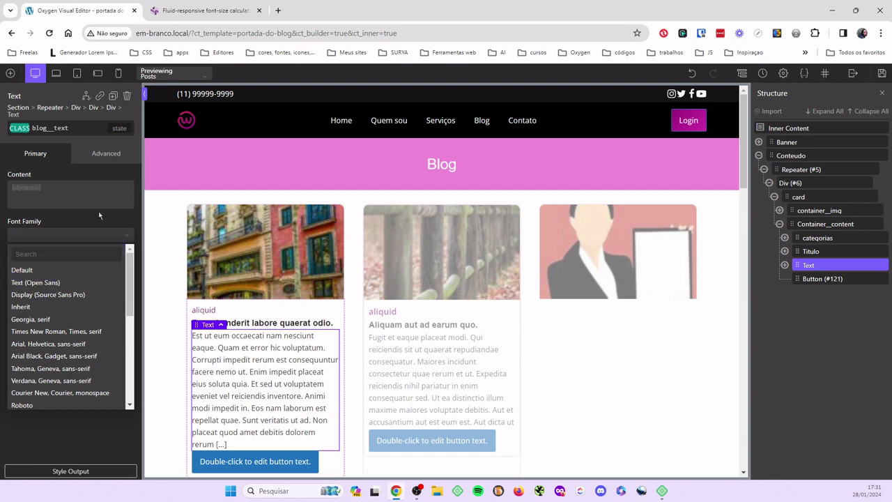
click(85, 232)
click(15, 269)
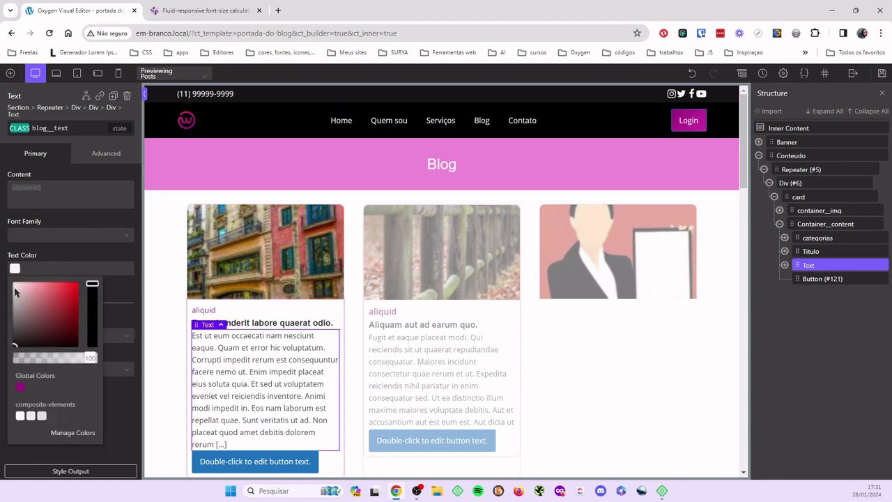
drag(14, 347, 4, 338)
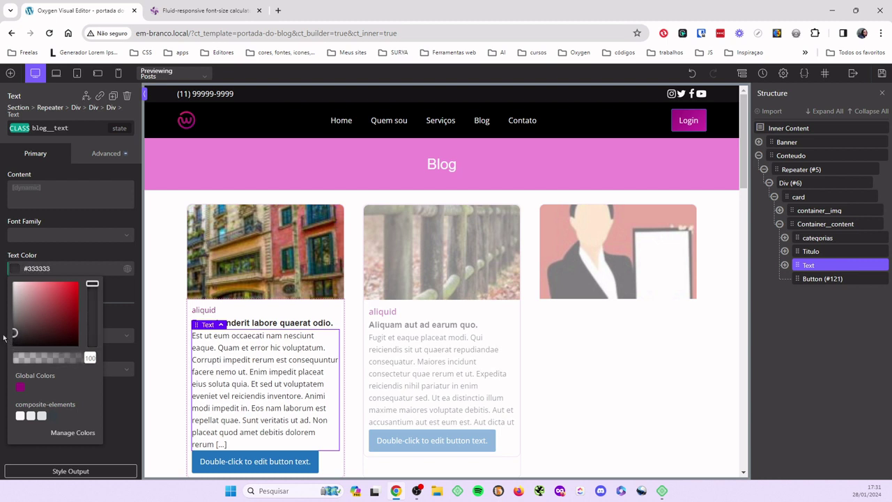
click(77, 280)
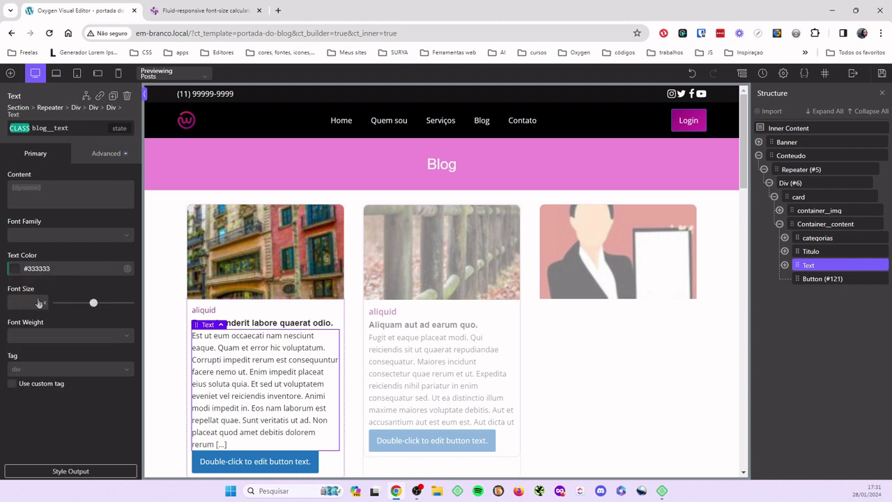
In the fluid font-size calculator, set the range from 1.4 to 1.8 rem and copy the generated clamp() expression
click(221, 10)
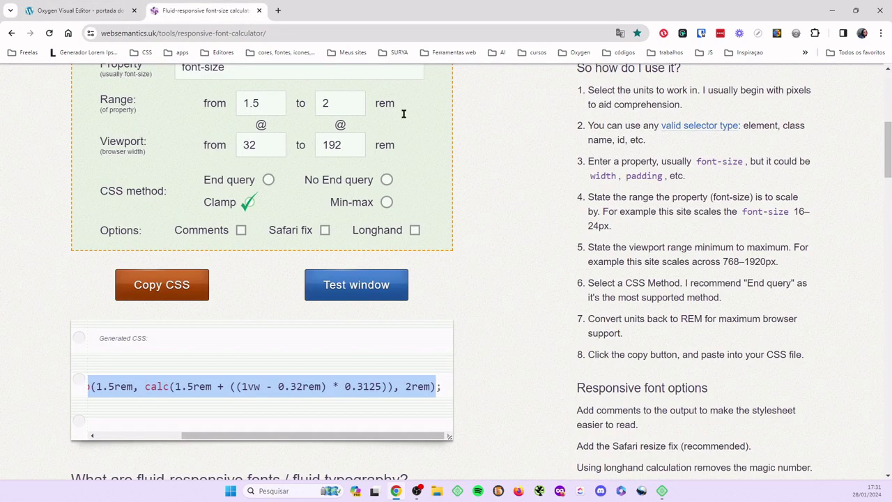
click(332, 102)
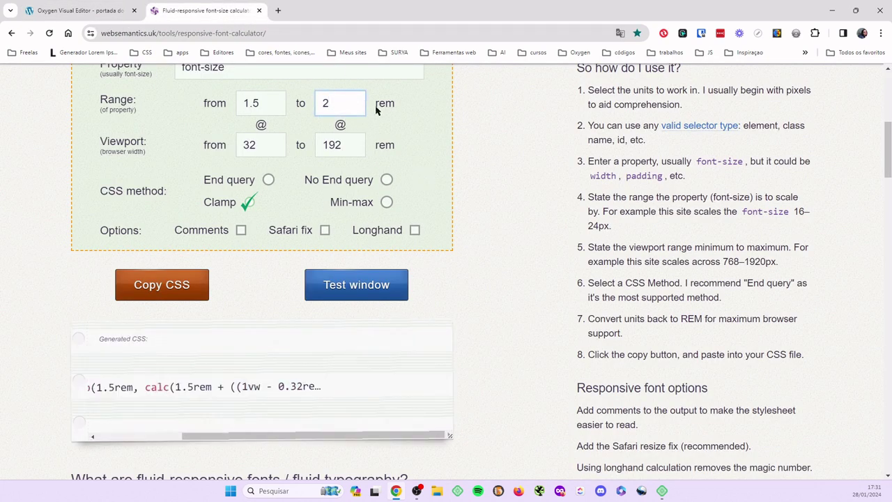
text(1.8)
click(270, 104)
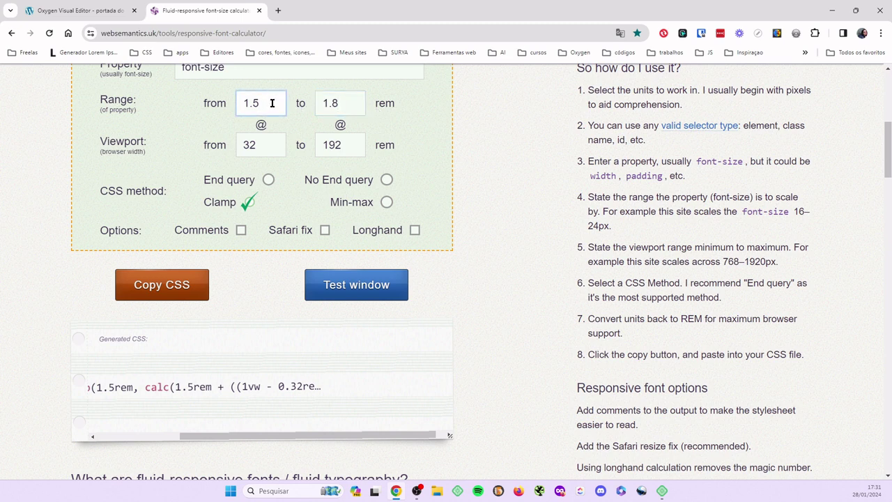
text(4)
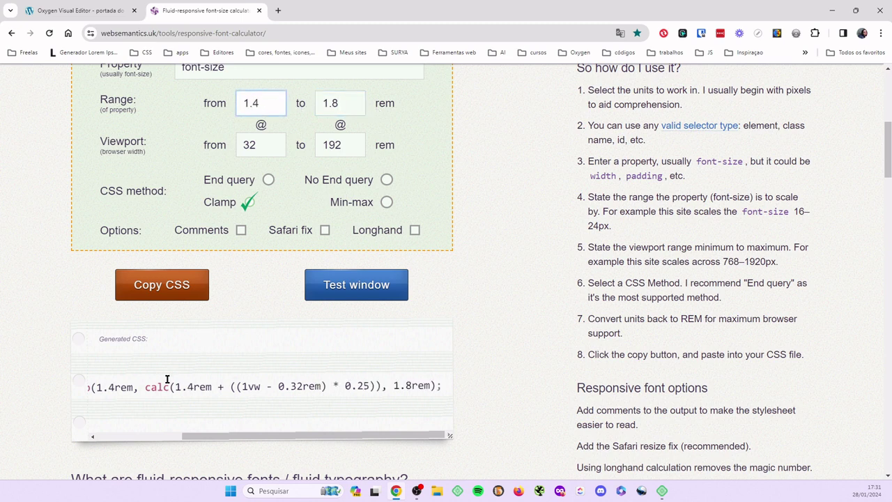
drag(225, 438, 435, 389)
right_click(378, 383)
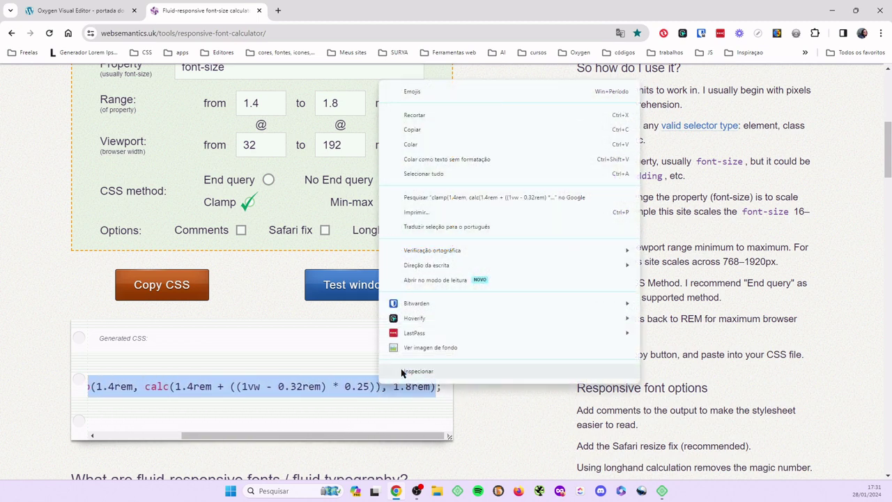
click(404, 131)
Back in Oxygen, set the excerpt Text's font size unit to none and paste the clamp() expression as its size
click(47, 7)
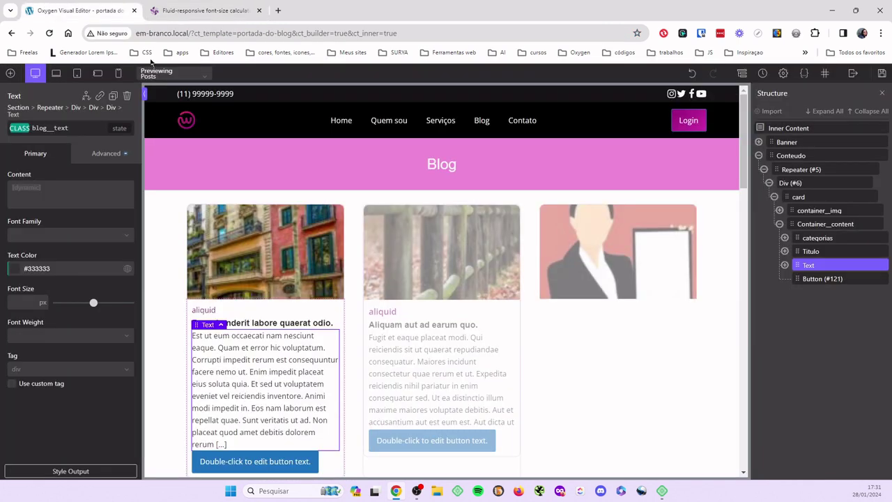
click(42, 303)
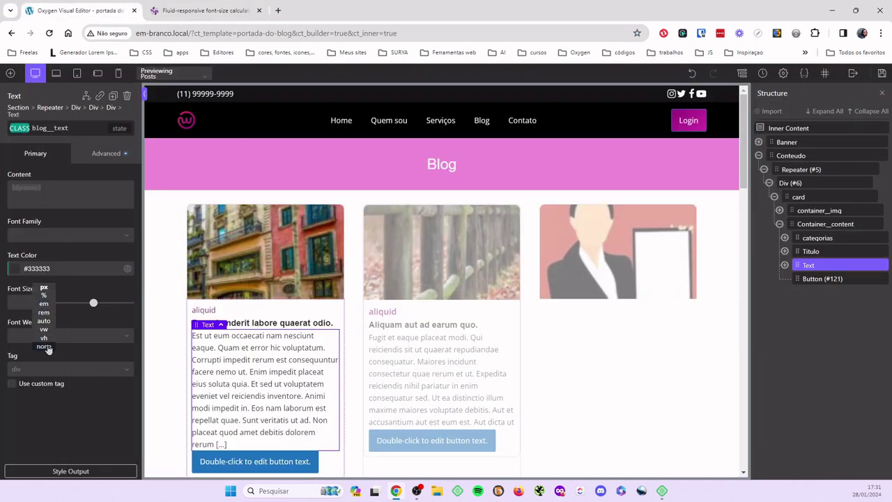
click(28, 304)
right_click(27, 303)
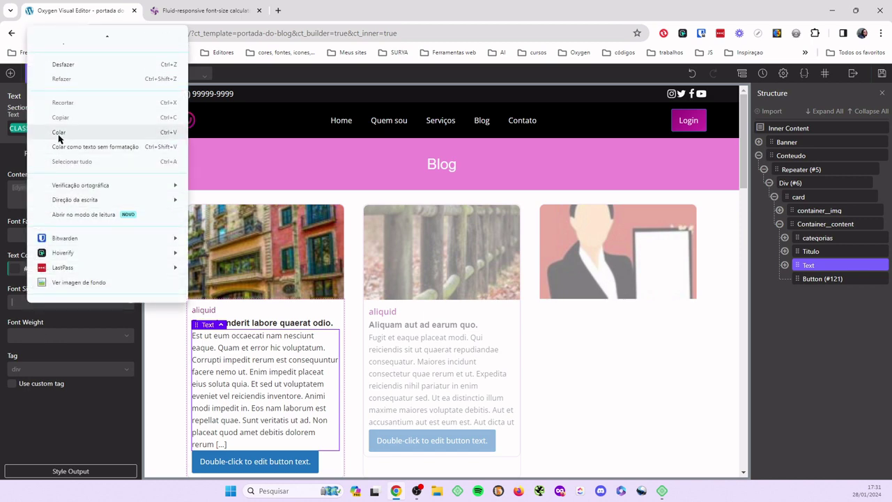
click(59, 131)
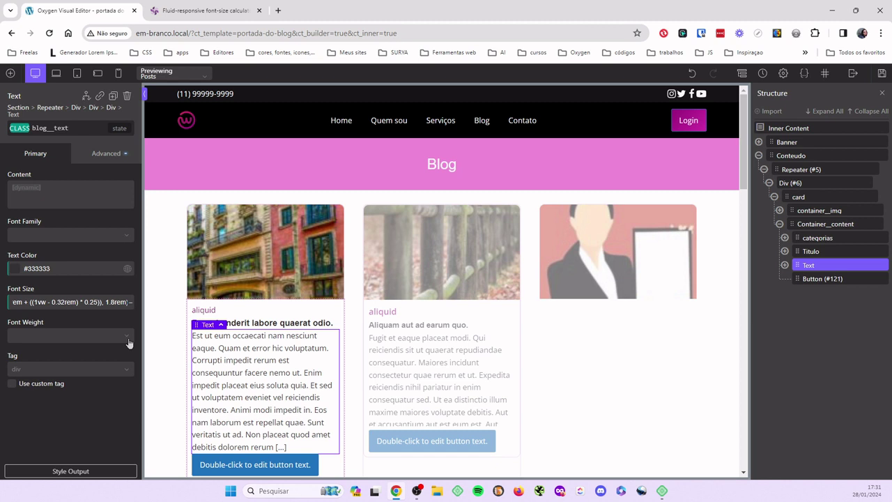
Align the card's excerpt Text to the left in its typography settings
click(97, 143)
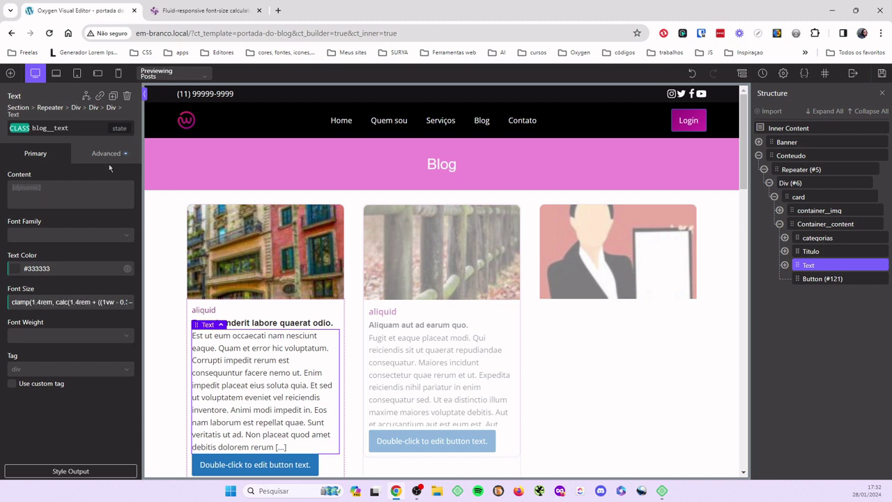
click(97, 154)
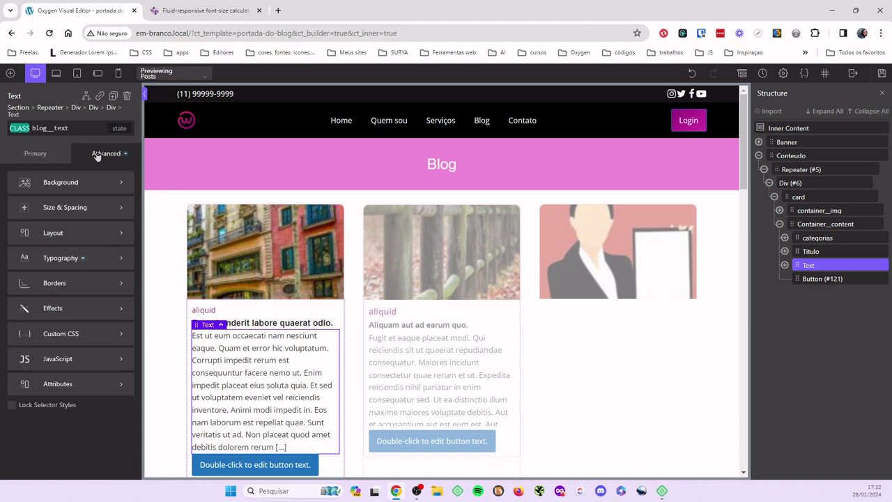
click(46, 262)
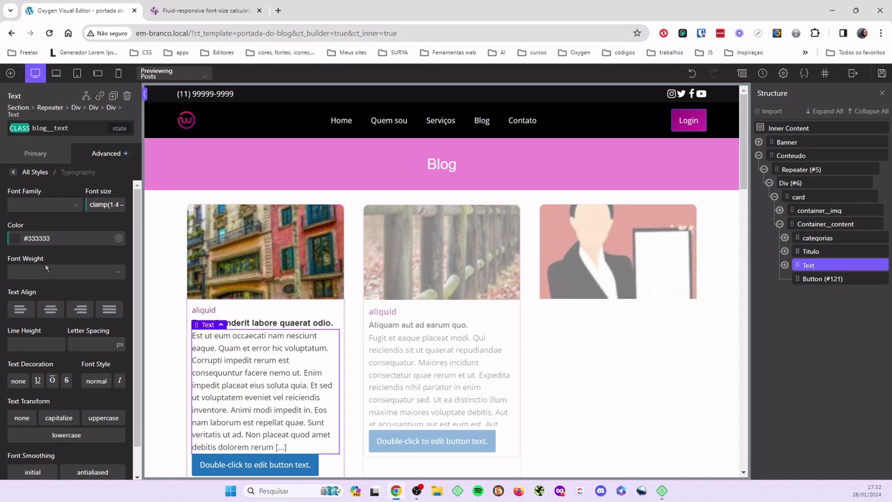
click(18, 315)
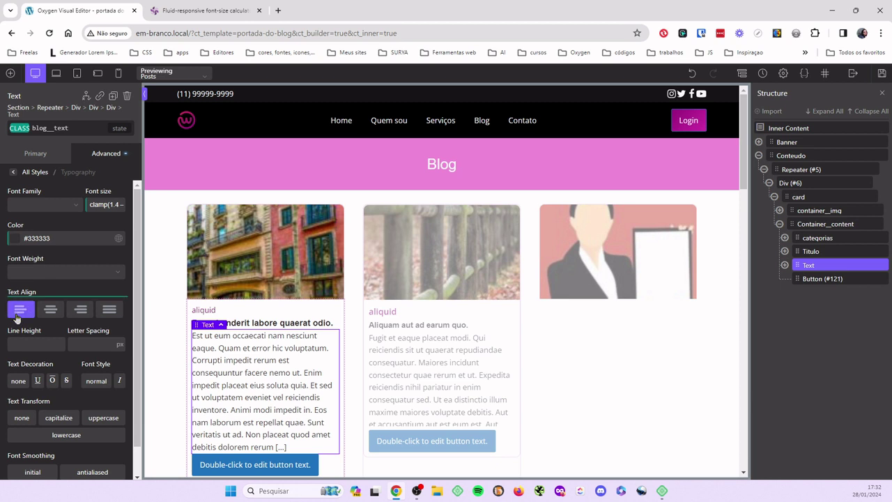
Left-align the card's Titulo heading and set its line height to 1.2
click(295, 324)
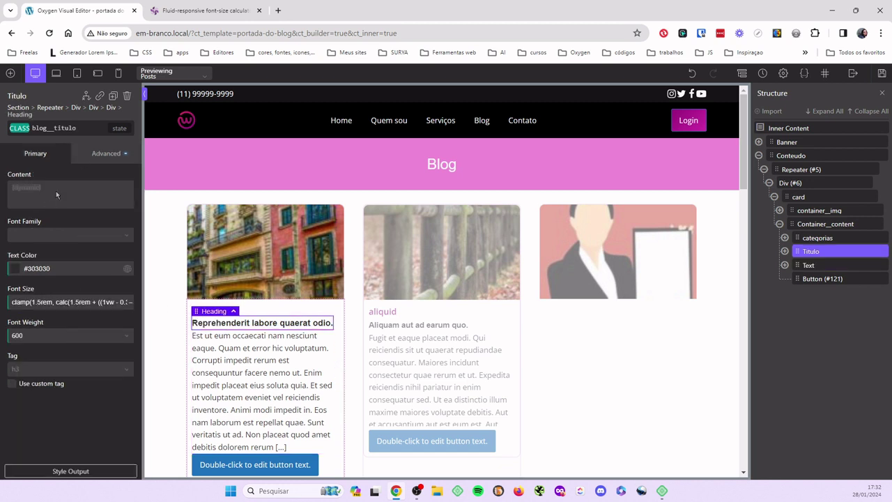
click(89, 153)
click(41, 255)
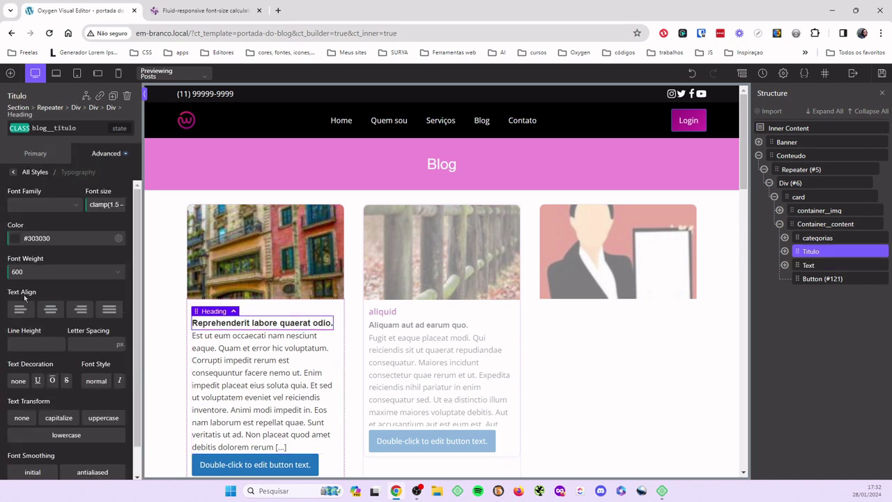
click(19, 310)
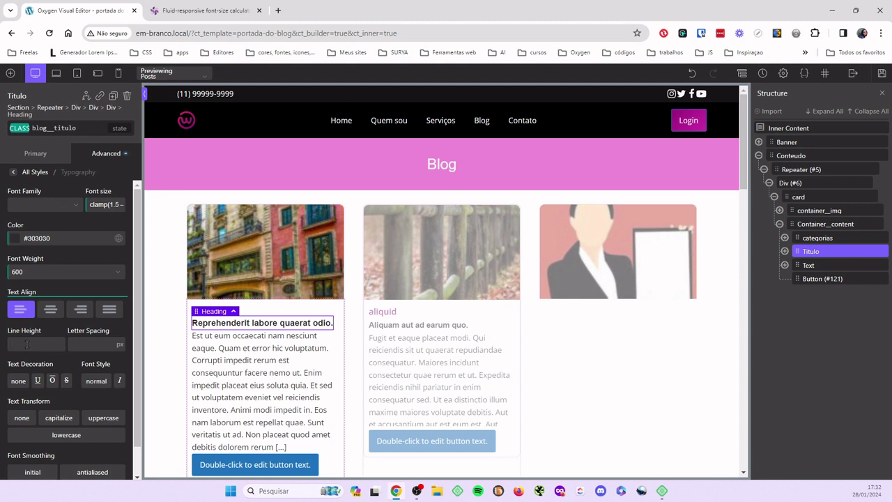
click(26, 344)
text(1.2)
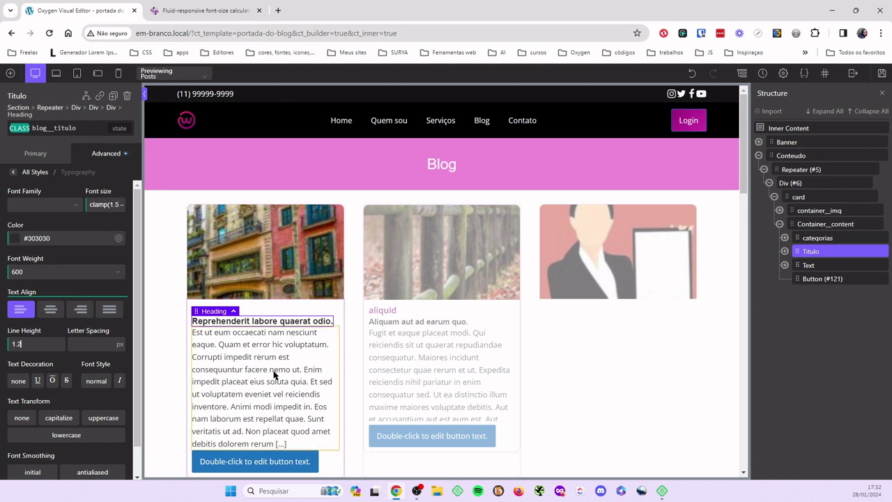
Set the card button's color to the purple logo global color
click(314, 464)
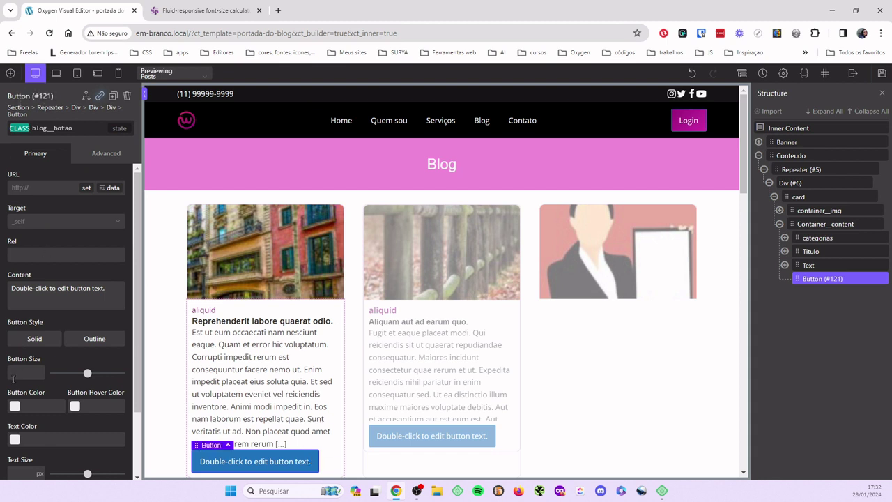
click(14, 409)
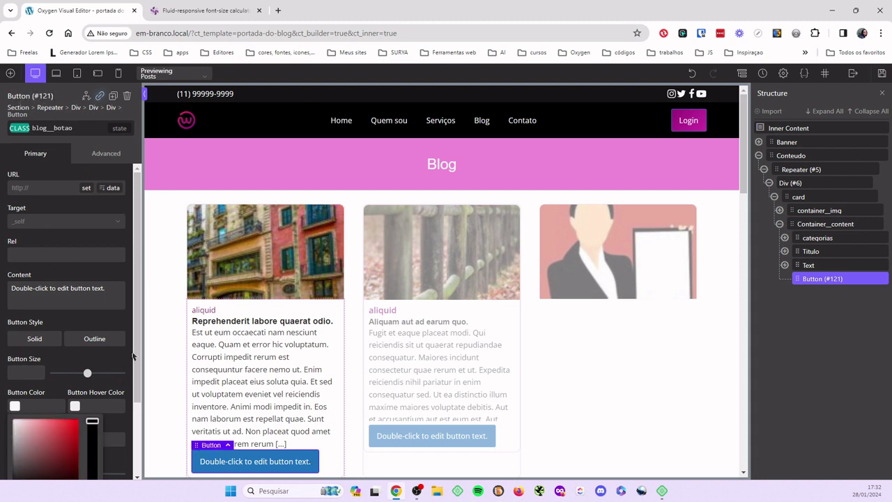
drag(135, 356, 135, 432)
click(113, 363)
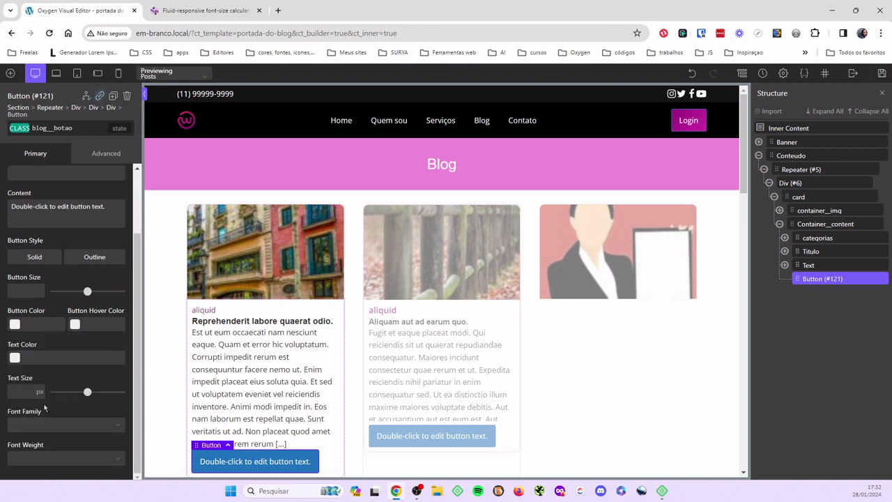
click(15, 324)
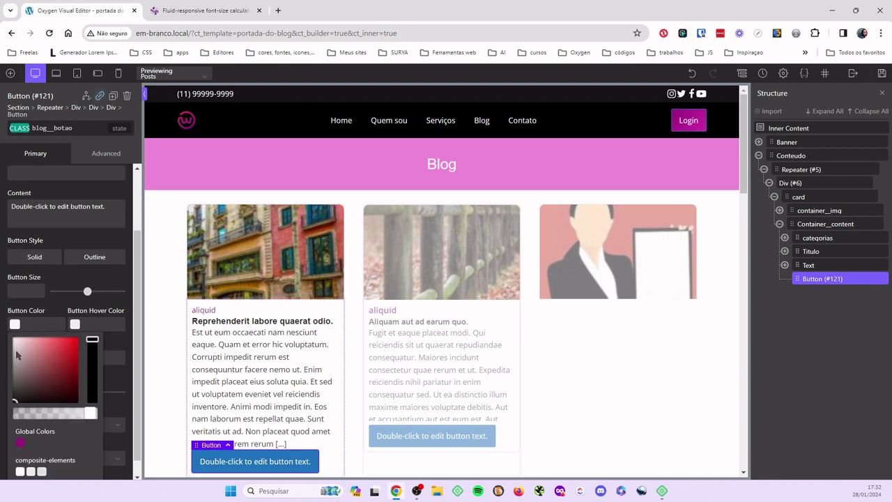
click(21, 442)
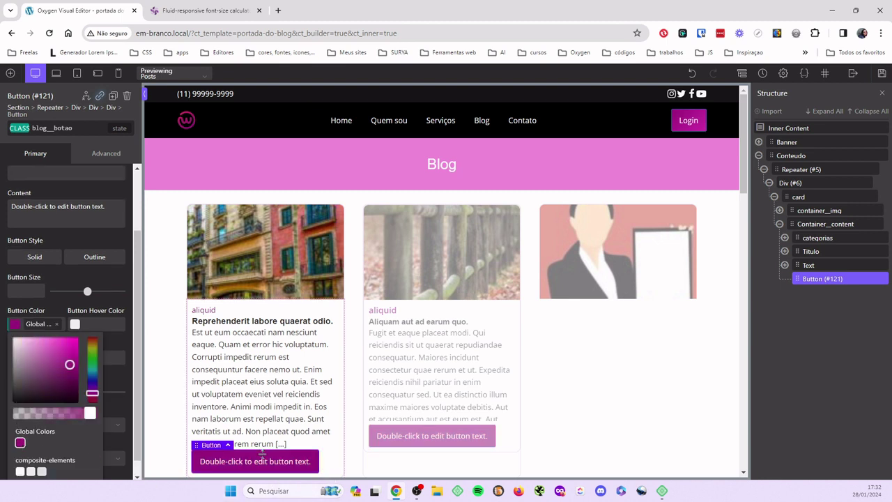
click(109, 339)
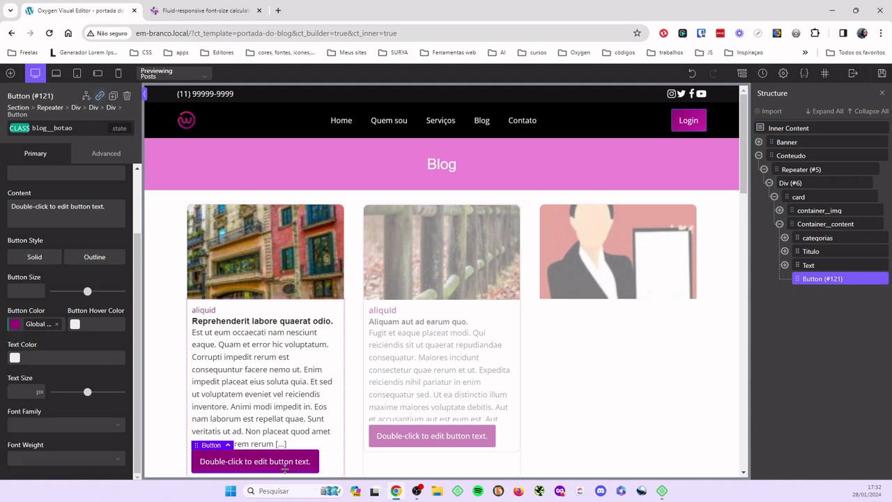
Set the card button's hover color to the composite-elements Gray0 global color
click(75, 325)
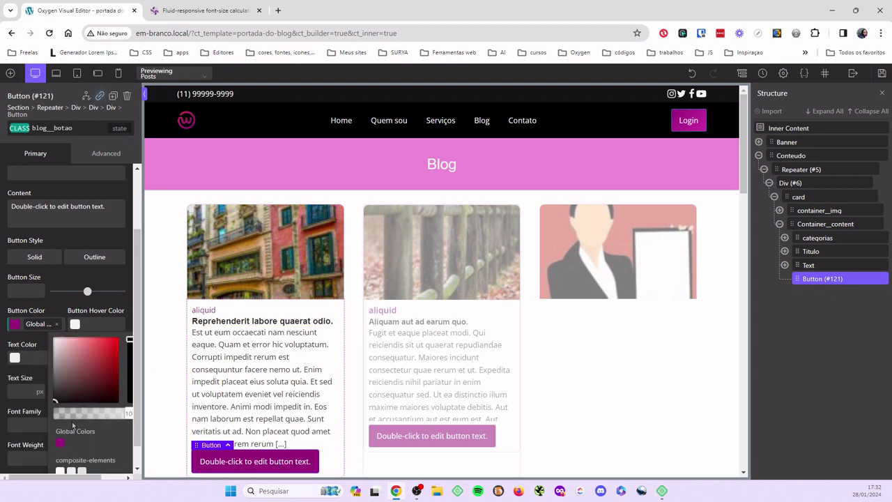
click(60, 471)
click(32, 359)
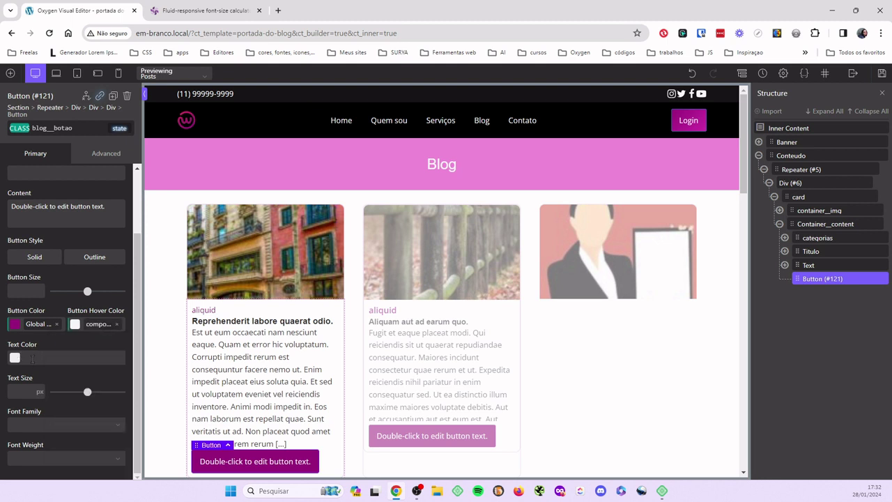
In the blog__botao class's :hover state, set the button color to the logo global color, and return to the original state
click(122, 129)
click(106, 162)
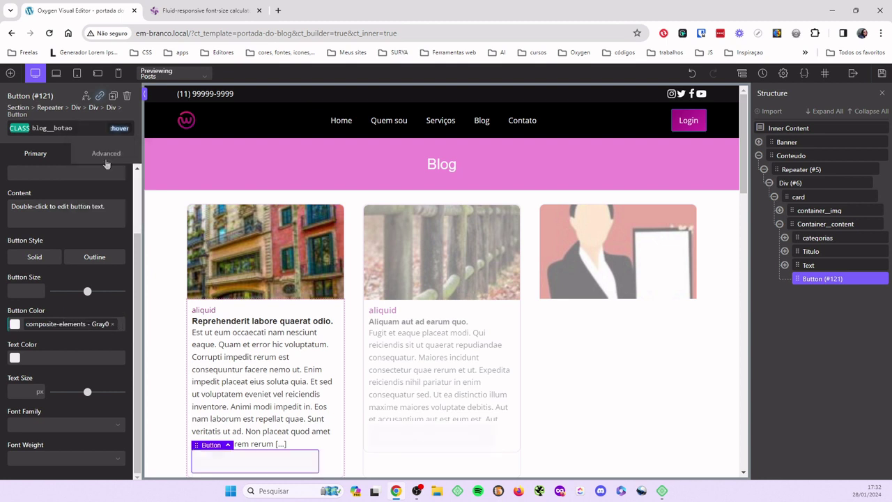
click(14, 325)
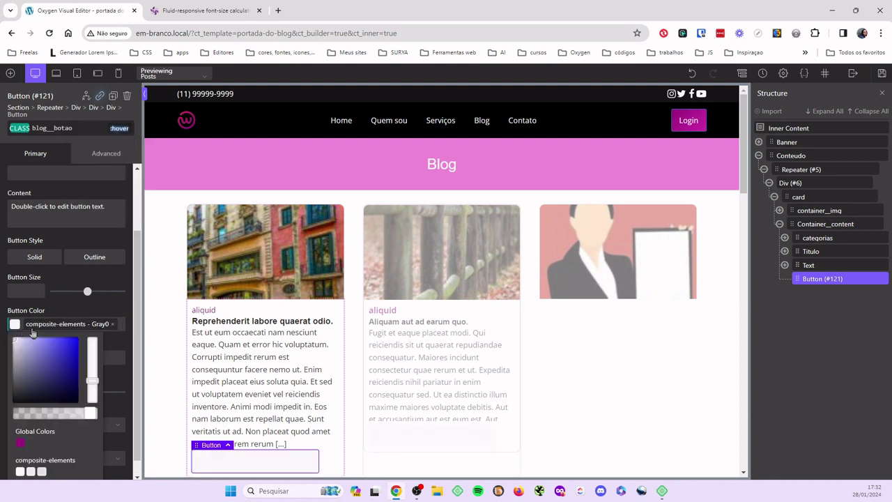
click(19, 444)
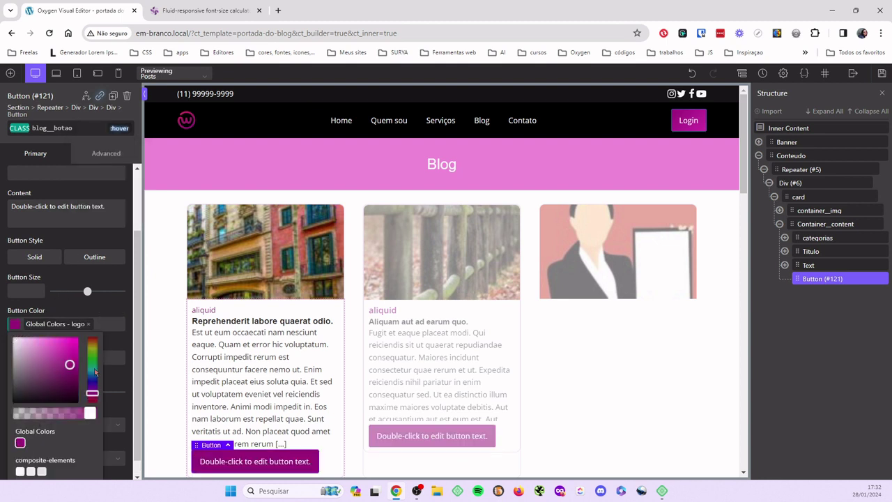
click(102, 315)
click(120, 129)
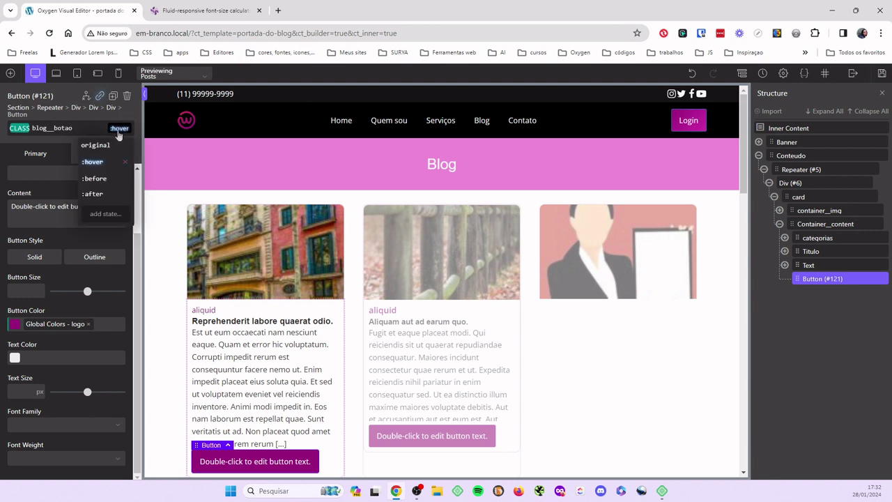
click(109, 146)
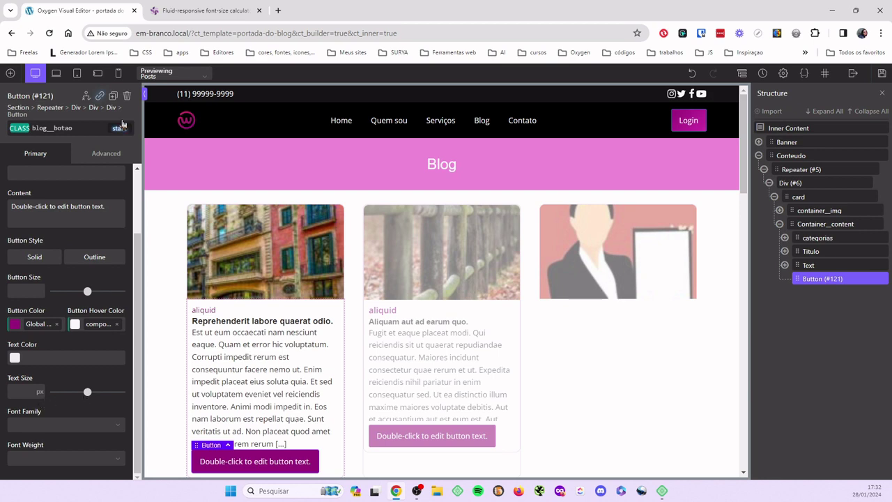
Copy the 1.4 to 1.8 rem clamp() expression from the calculator and paste it as the Oxygen button's text size with no unit
click(204, 11)
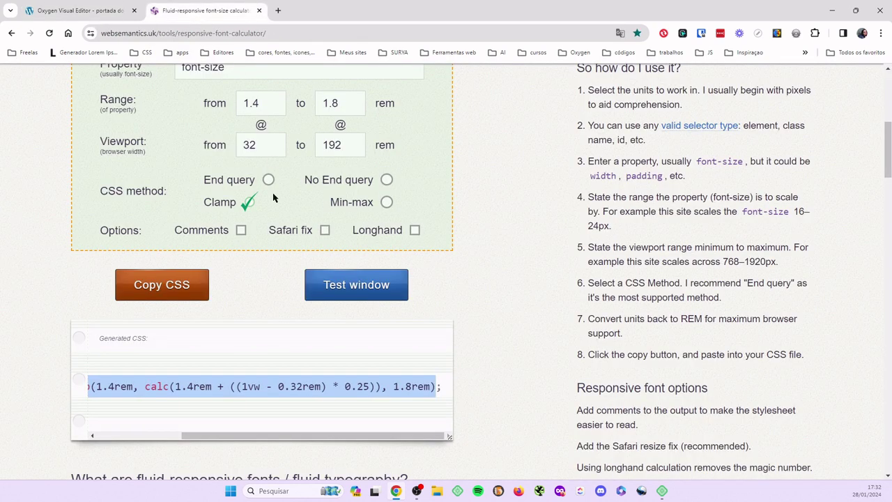
right_click(122, 386)
click(164, 136)
click(115, 11)
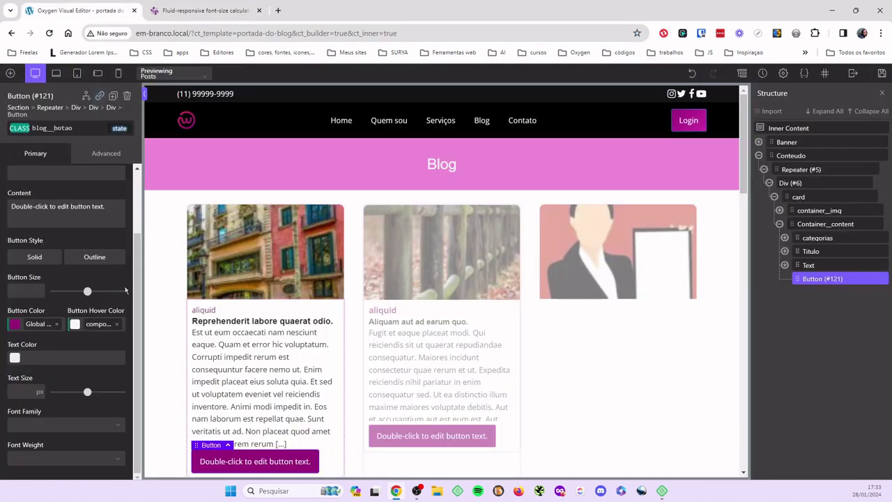
click(40, 394)
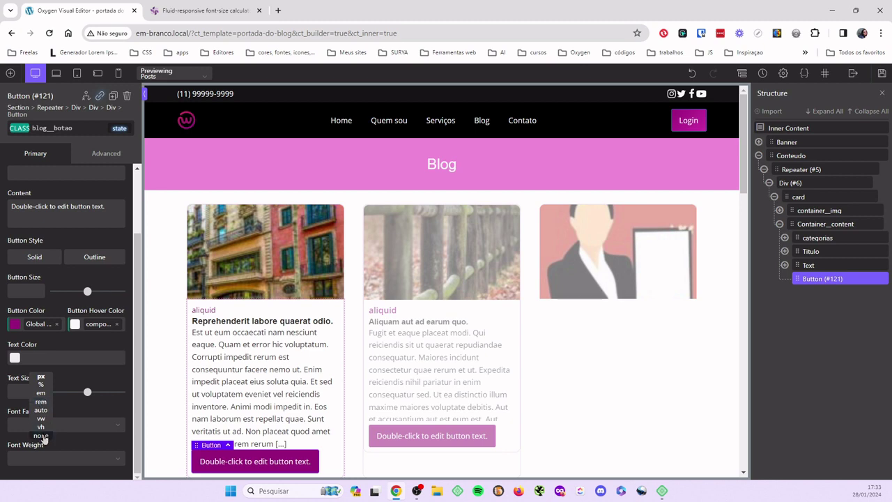
click(41, 435)
right_click(25, 393)
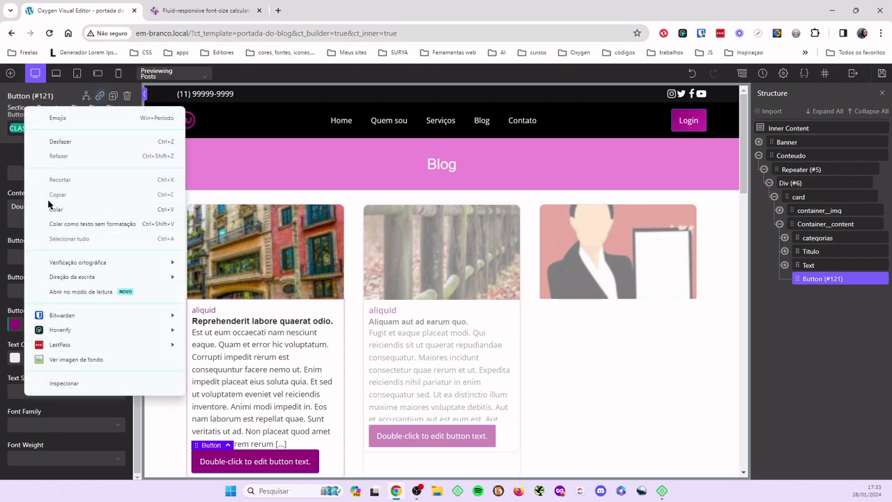
click(68, 215)
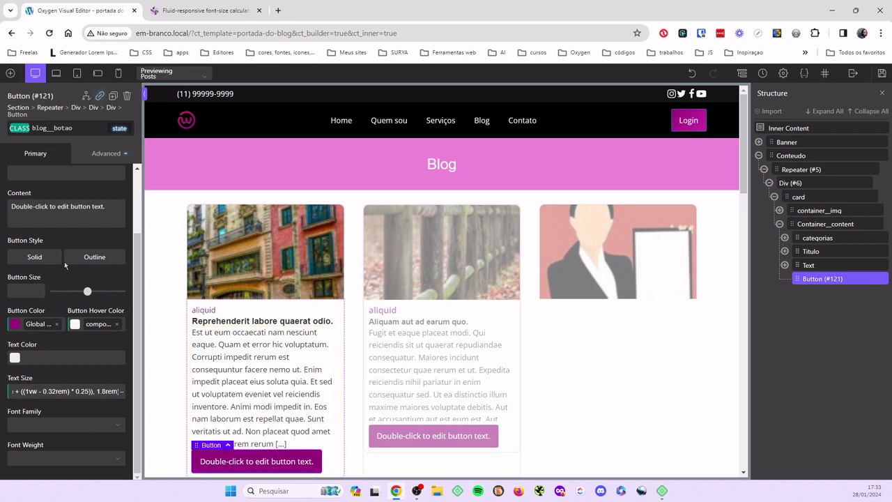
Replace the card button's placeholder text with "Saiba mais"
click(107, 207)
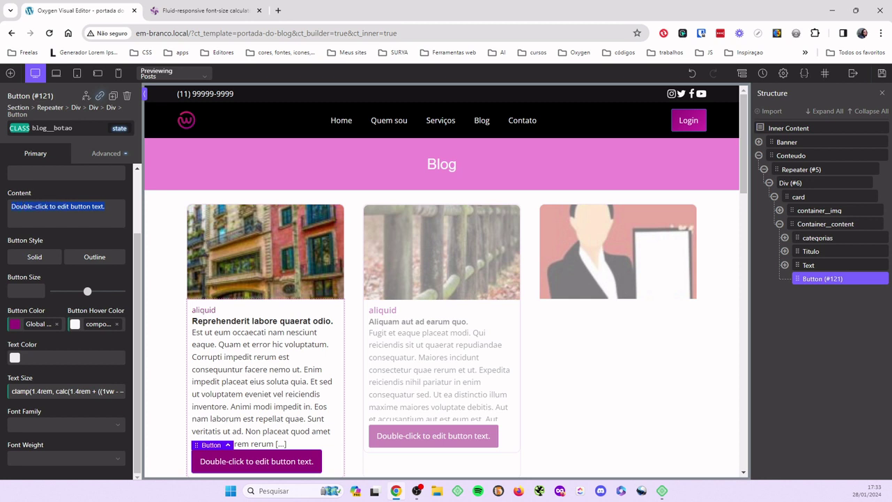
key(BackSpace)
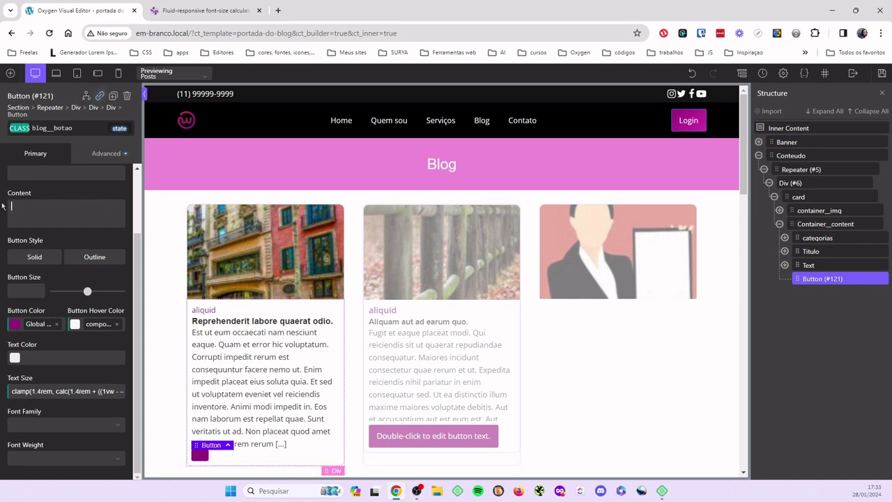
text(Saiba mai)
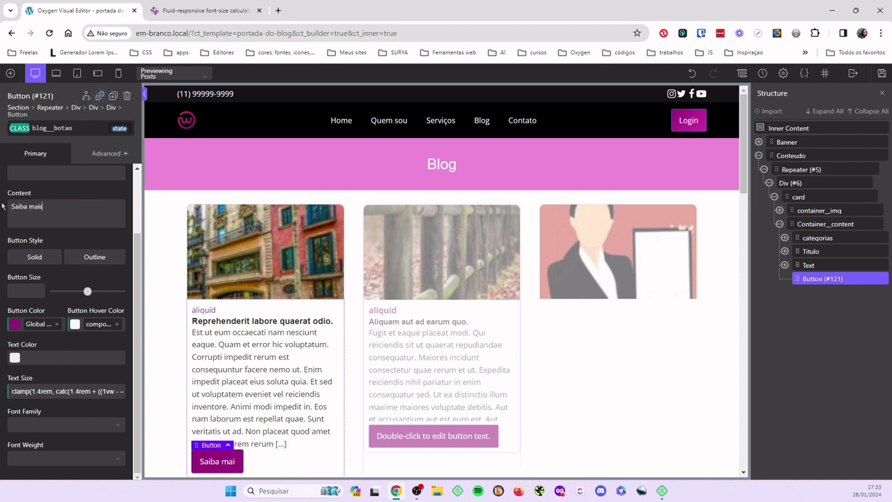
text(s)
Link the card button to the post's dynamic Permalink and save the template
click(99, 98)
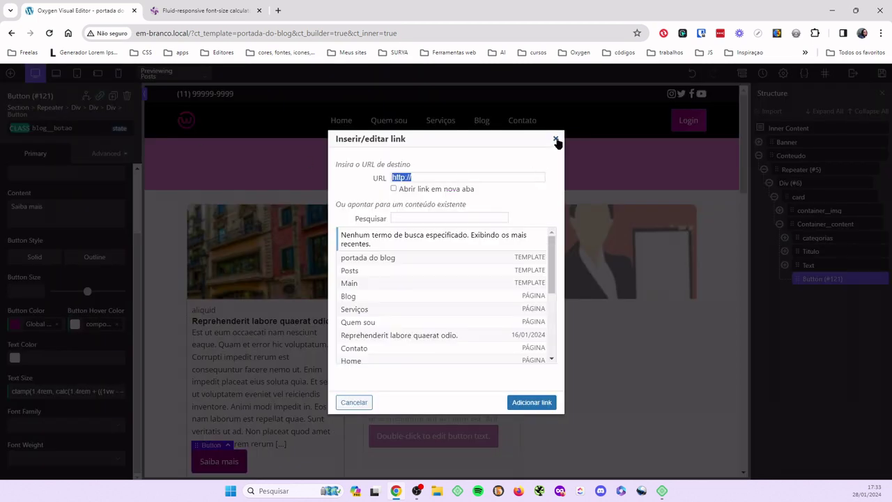
click(556, 141)
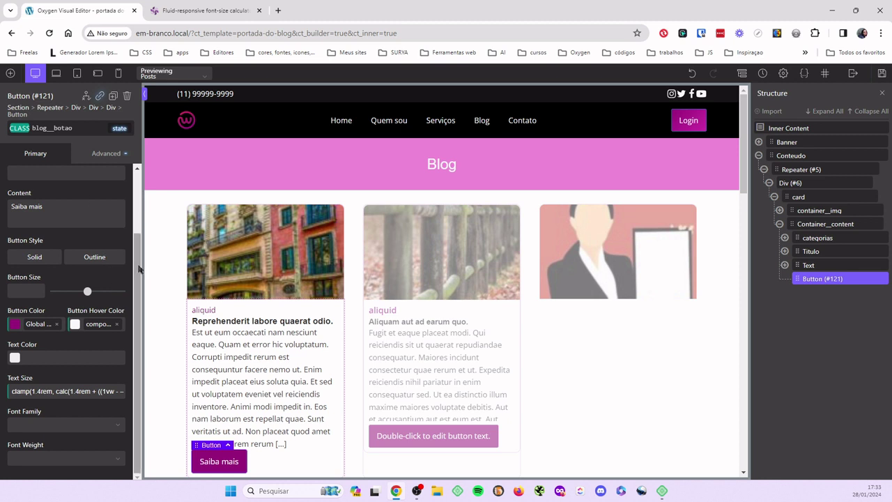
scroll(139, 269, up, 2)
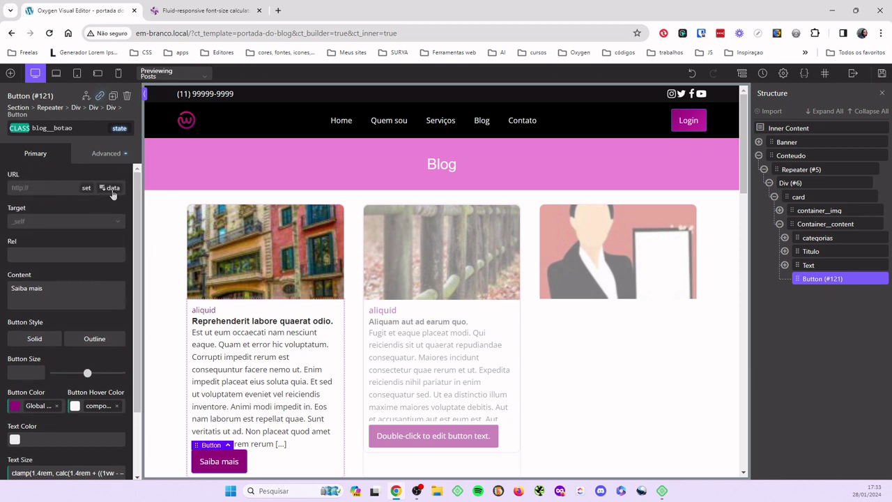
click(112, 191)
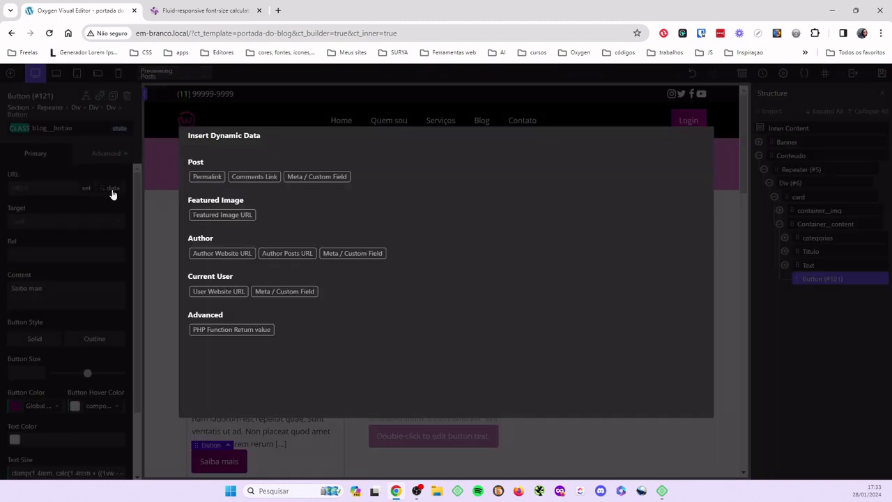
click(206, 177)
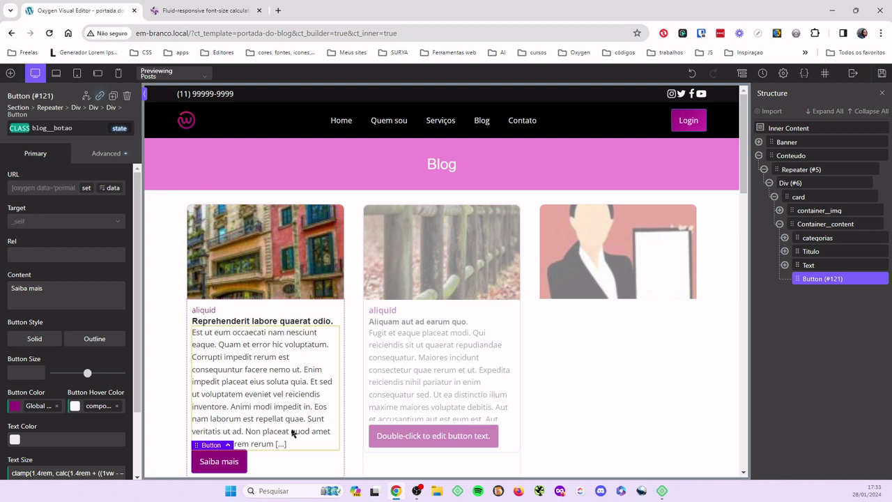
click(881, 74)
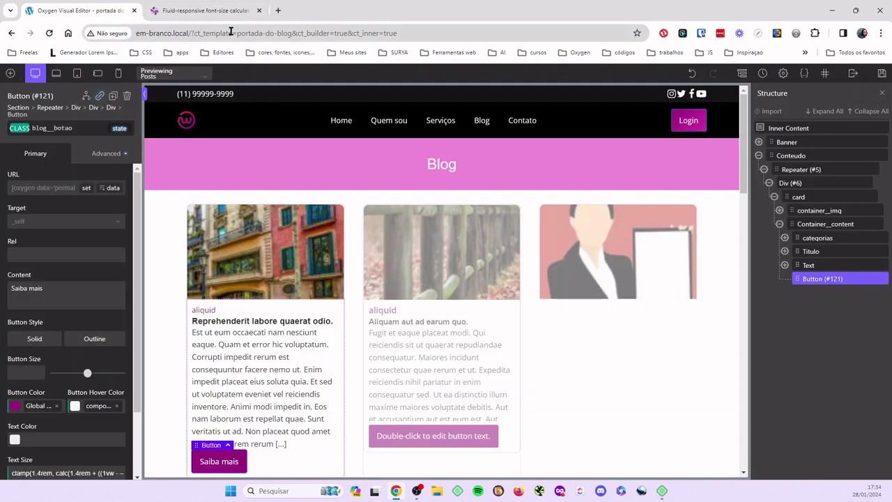
Open the em-branco.local front end in a duplicate of the editor's browser tab and go to its Blog page
right_click(97, 17)
click(230, 113)
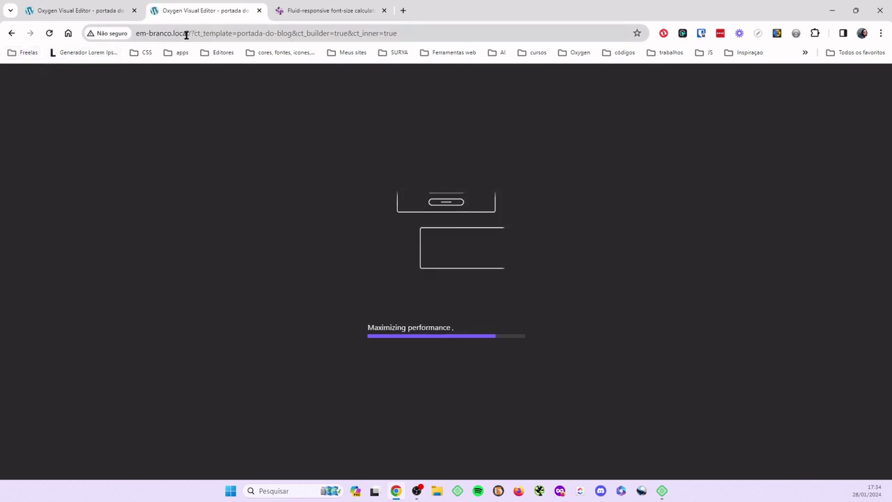
drag(191, 33, 474, 32)
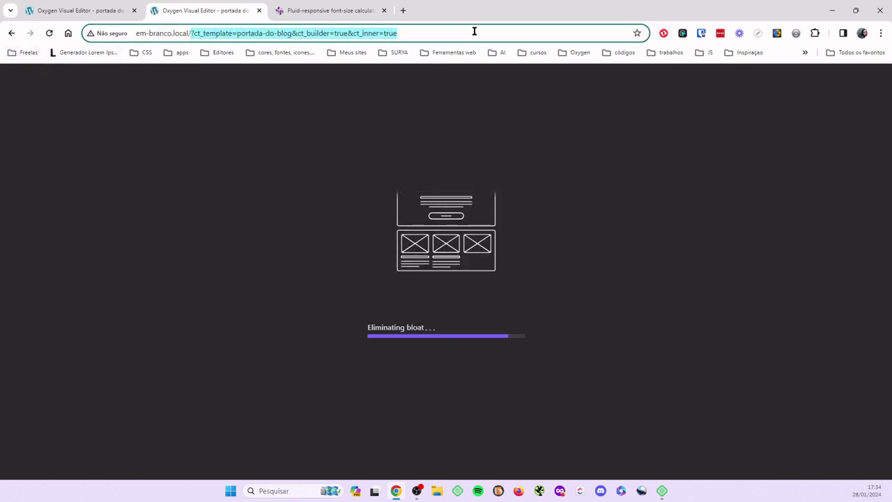
key(BackSpace)
key(Return)
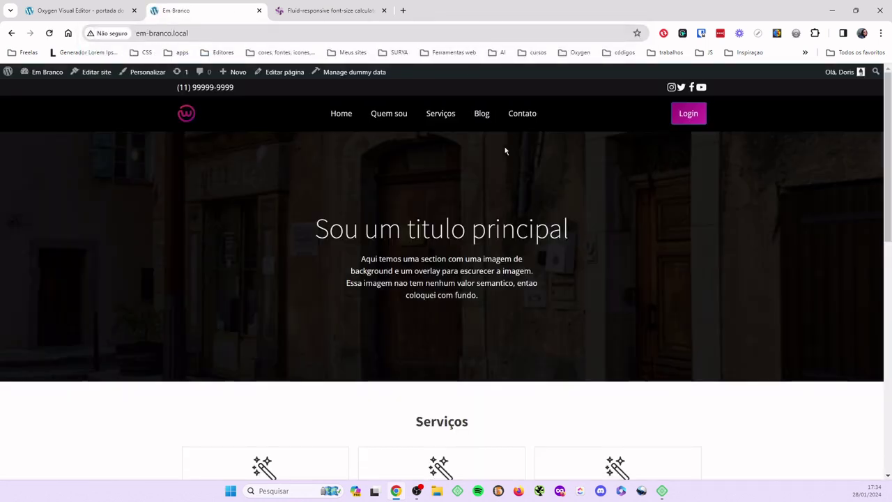
click(489, 120)
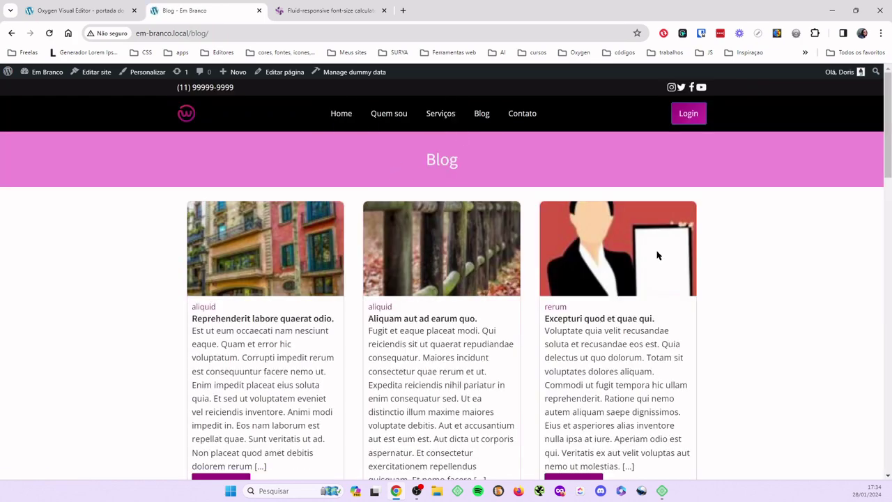
Examine the published Blog page's banner, three-column card grid and Saiba mais buttons
scroll(884, 181, down, 2)
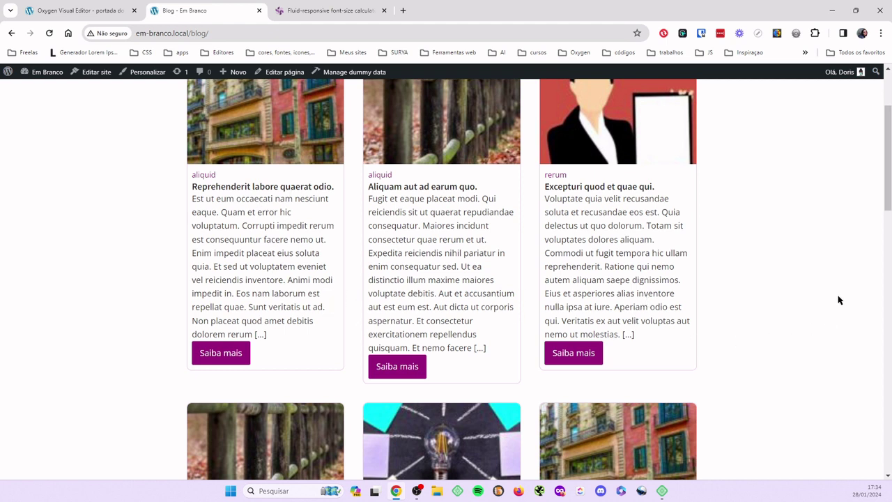
drag(889, 171, 885, 108)
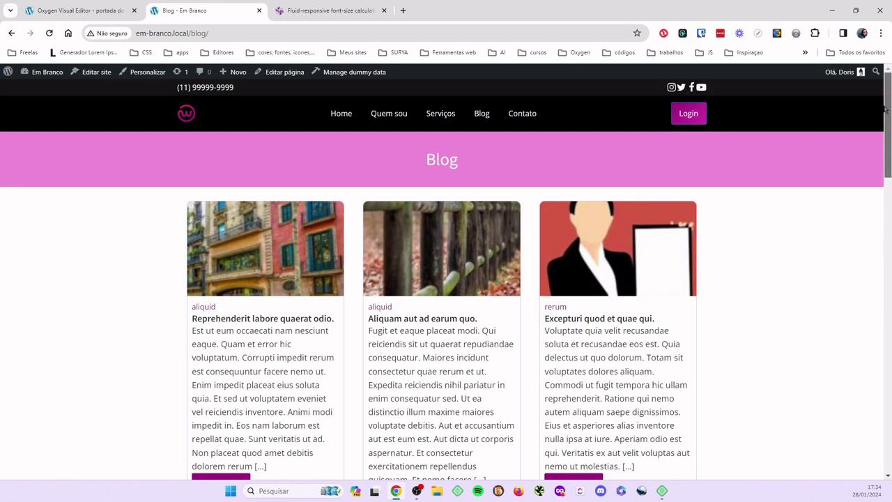
scroll(889, 129, down, 2)
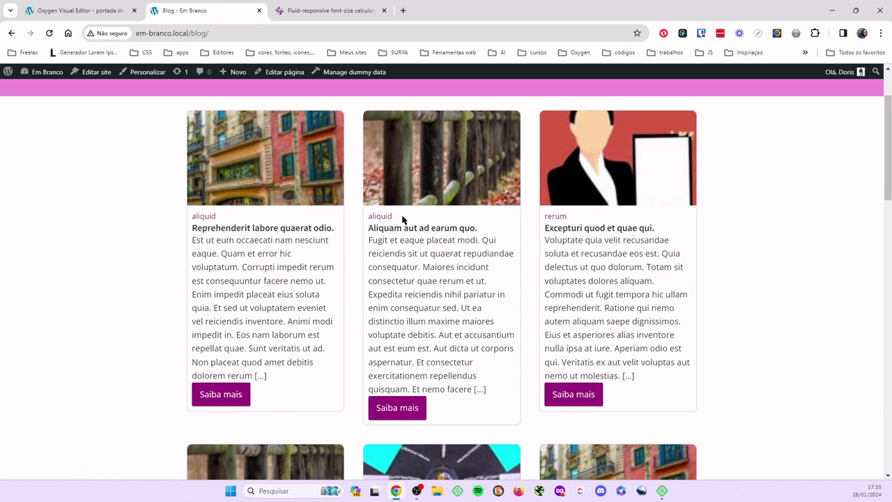
Check the aliquid and rerum category archives through the cards' category links, returning to the Blog page after each
click(206, 219)
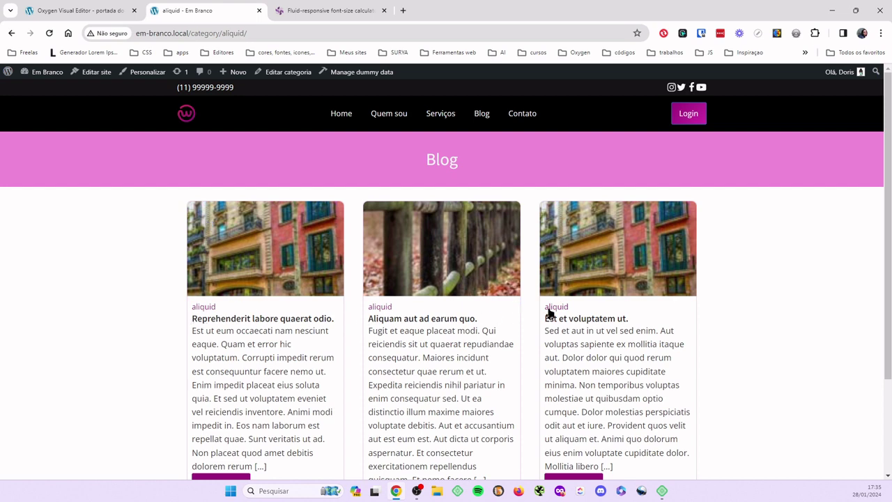
drag(887, 226, 890, 317)
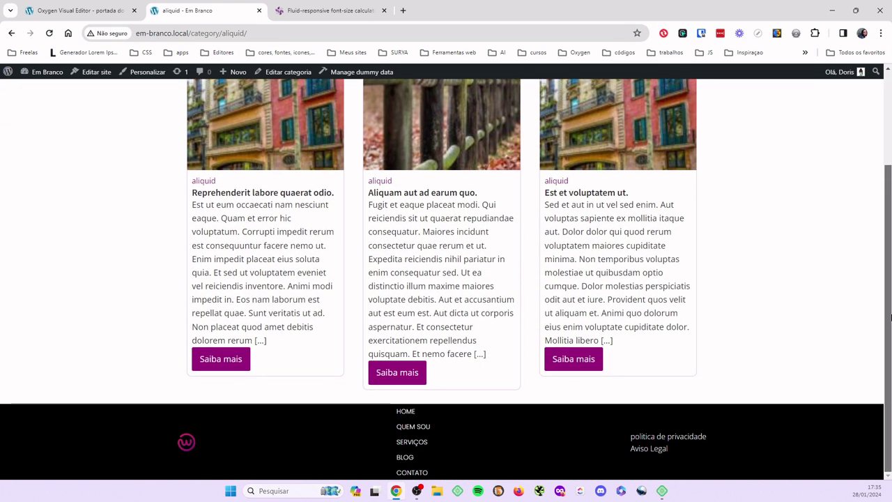
scroll(816, 189, up, 2)
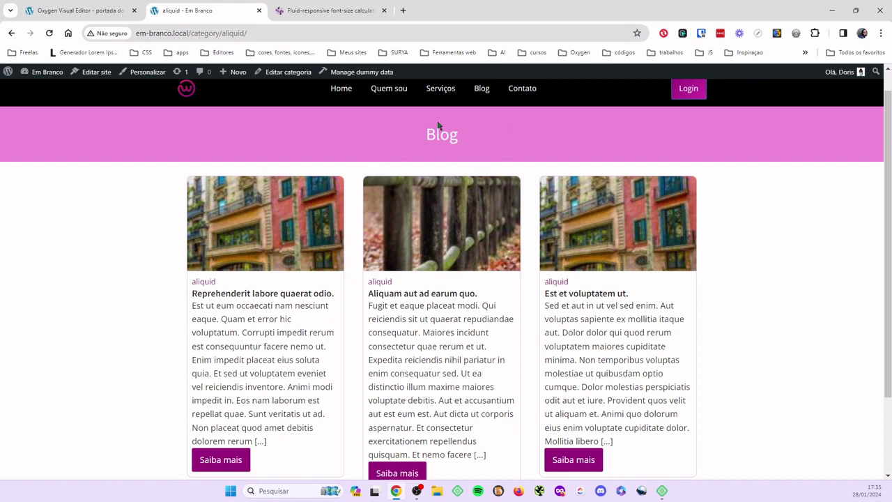
click(11, 33)
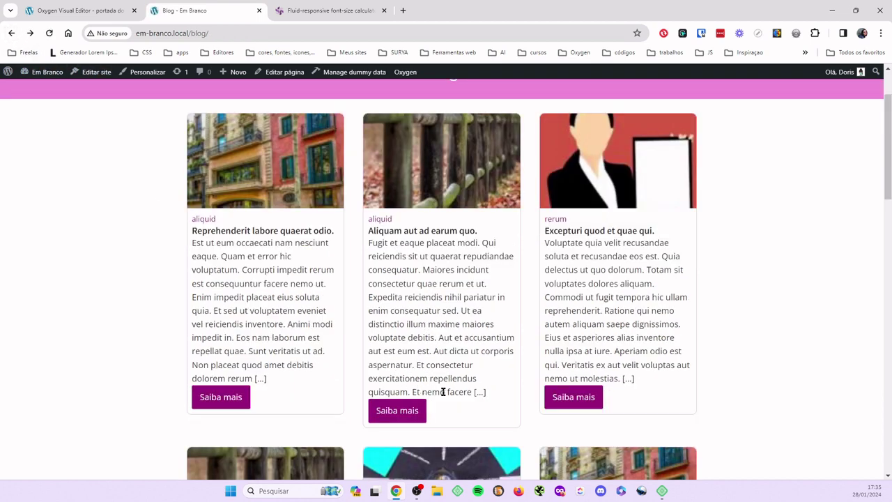
click(557, 220)
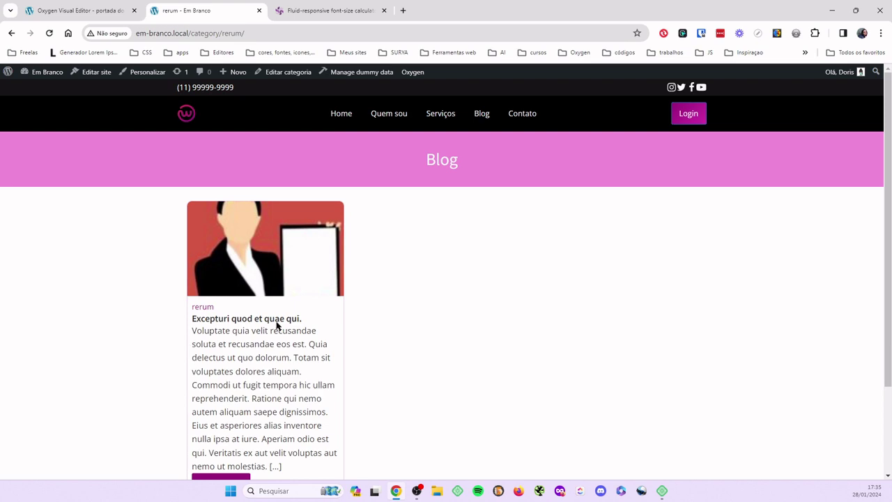
click(11, 33)
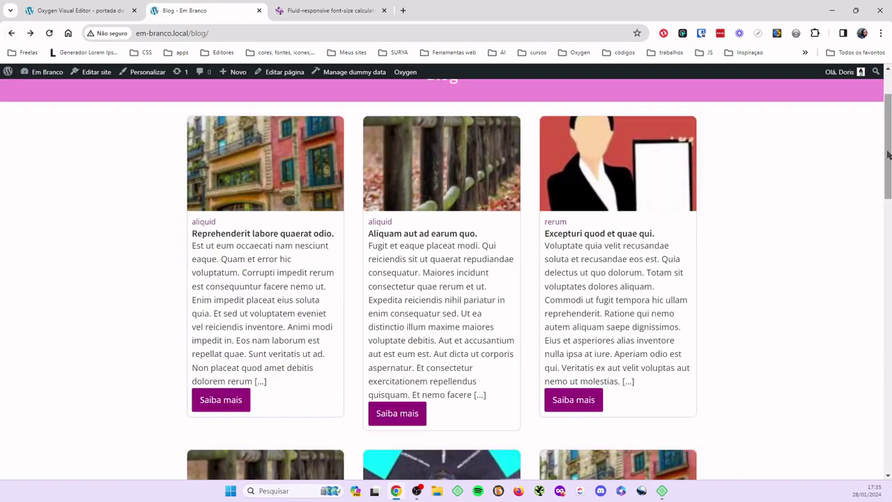
Check the Uncategorized archive, follow the Saiba mais link of the "Id est eum nulla." card, and return to the Blog page
scroll(881, 160, down, 4)
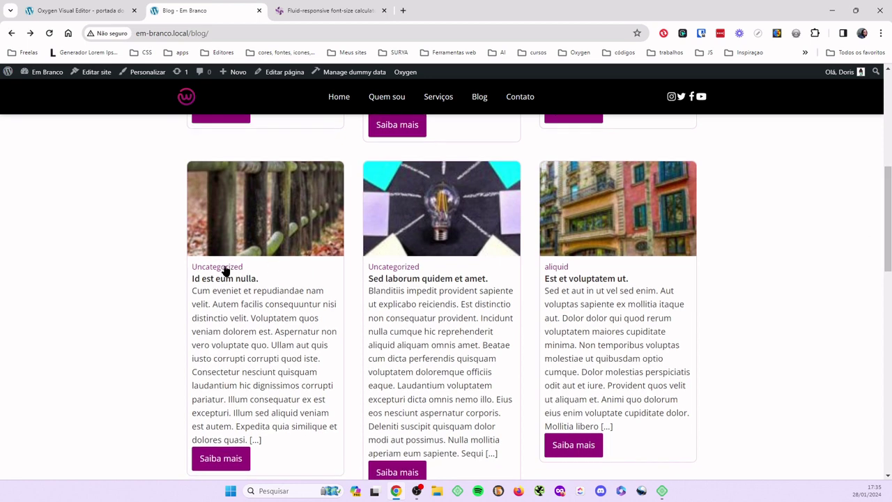
click(224, 269)
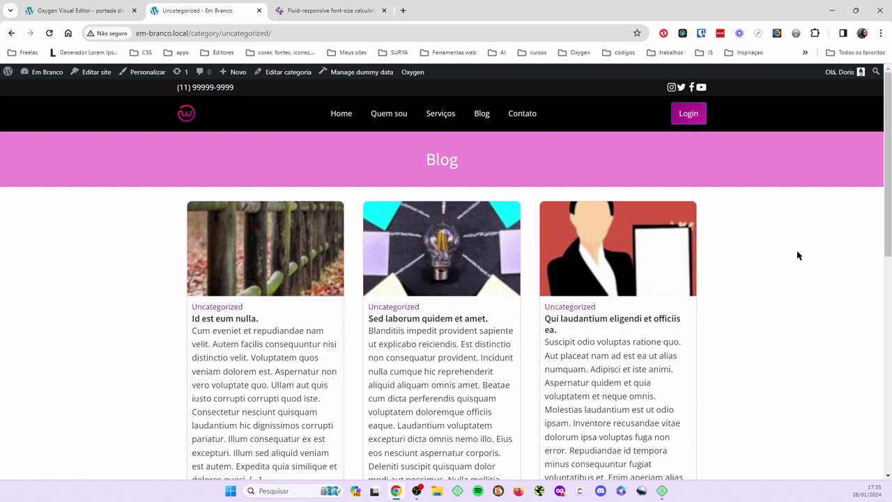
scroll(881, 212, down, 3)
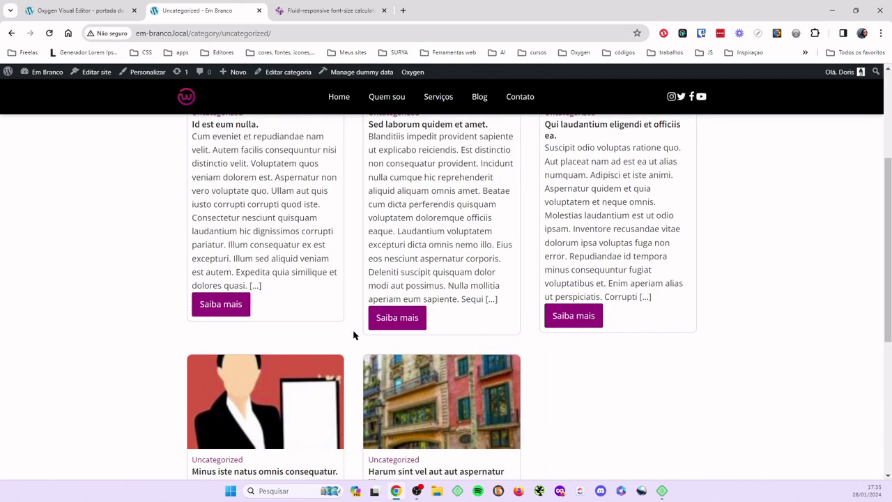
click(219, 311)
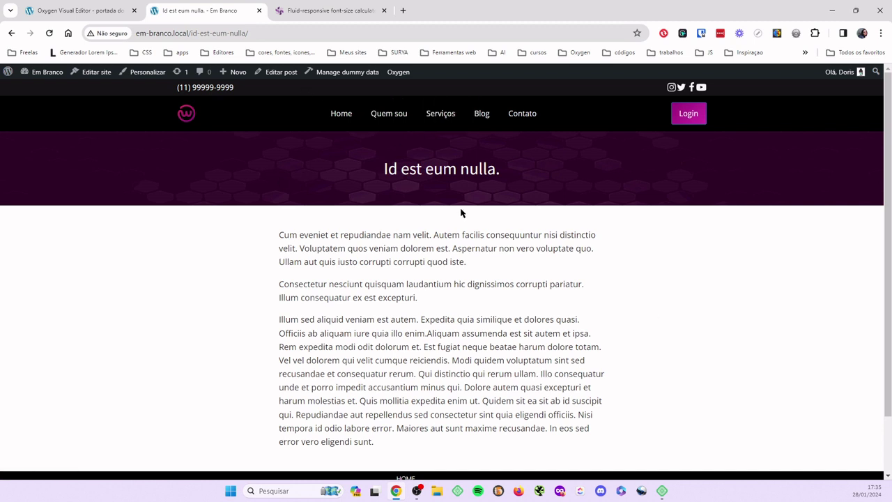
click(481, 124)
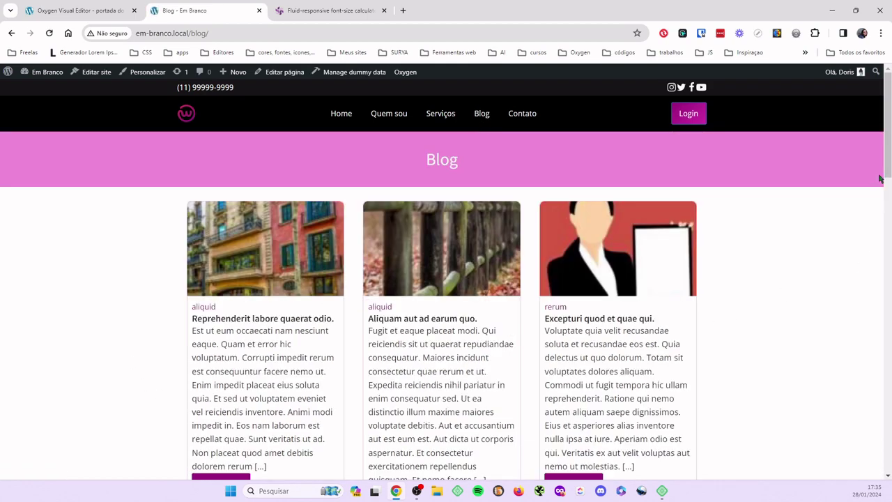
Look over the first row of blog cards again and reload the Blog page from the site navigation
drag(888, 179, 792, 162)
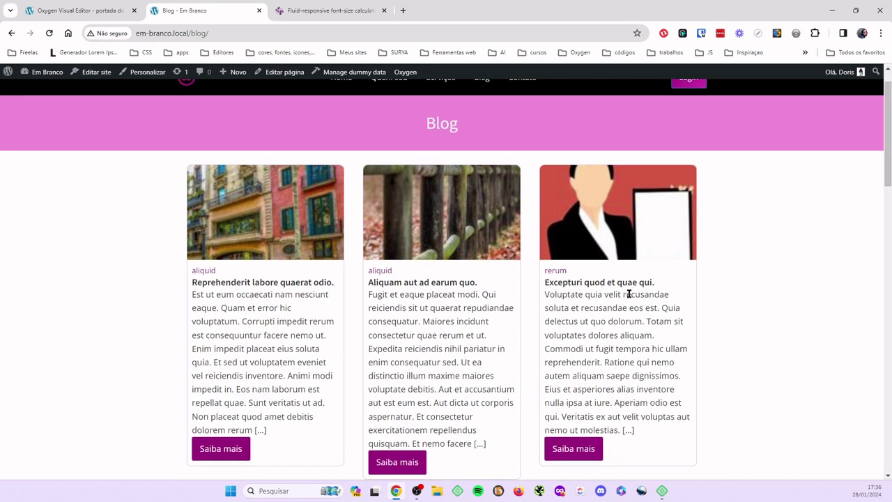
scroll(888, 143, up, 1)
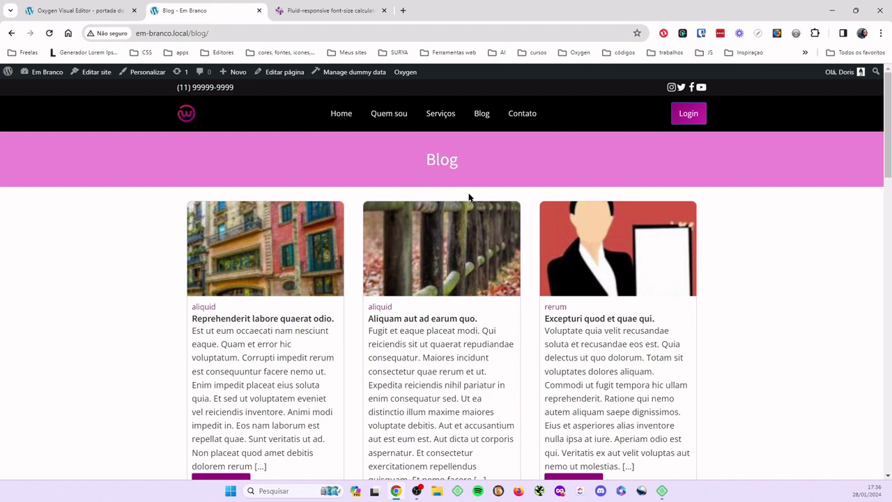
click(481, 120)
mouse_move(890, 156)
mouse_down()
mouse_move(890, 428)
mouse_move(876, 154)
mouse_up()
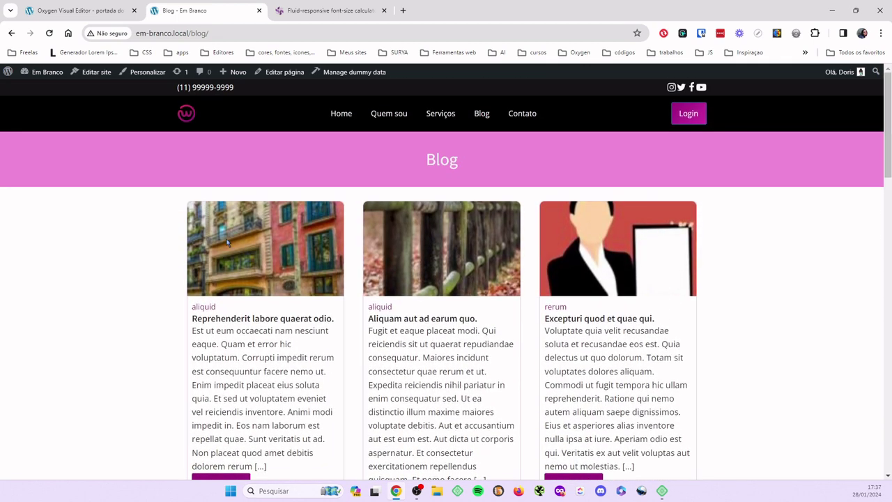